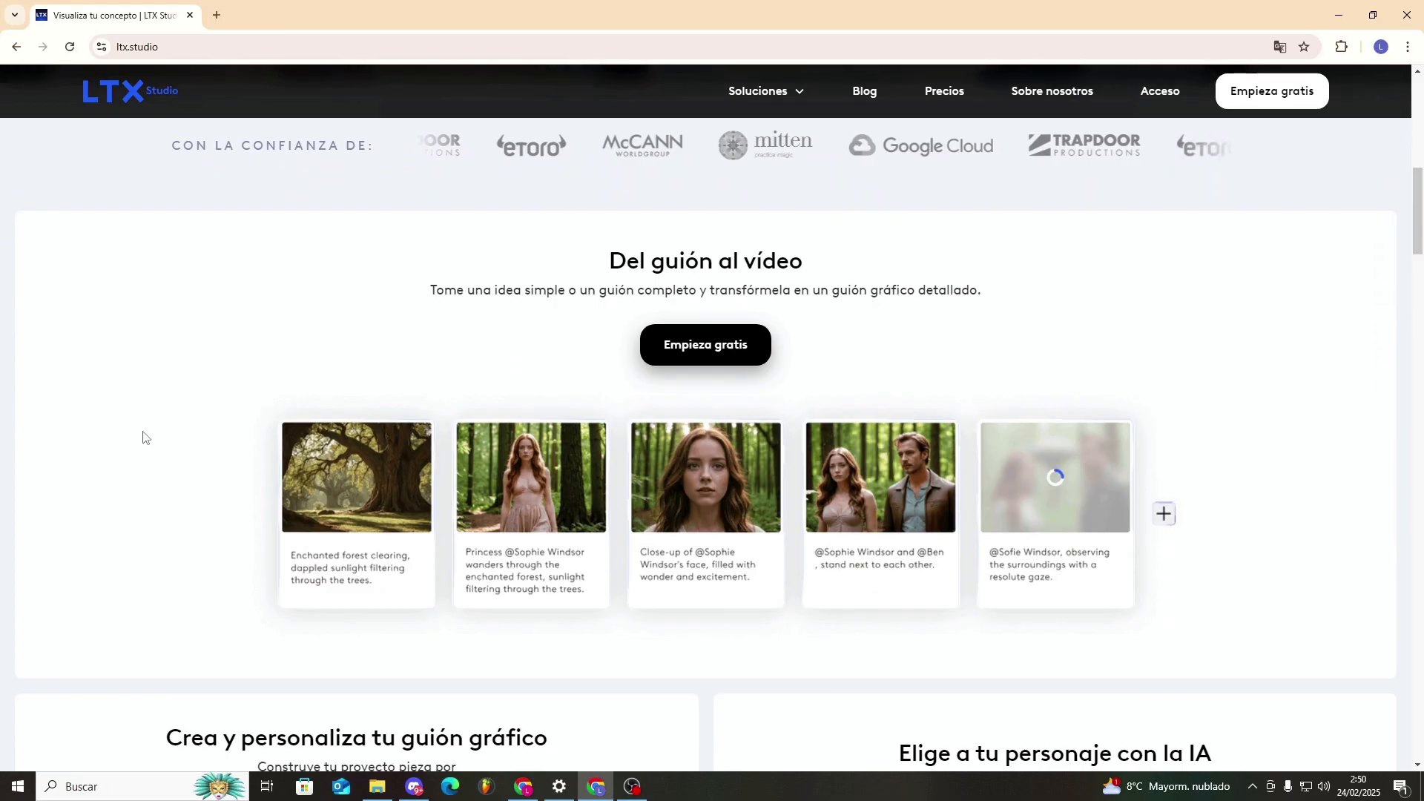
Look through the landing page's sections on script to video, storyboard creation and AI characters
scroll(153, 442, down, 1)
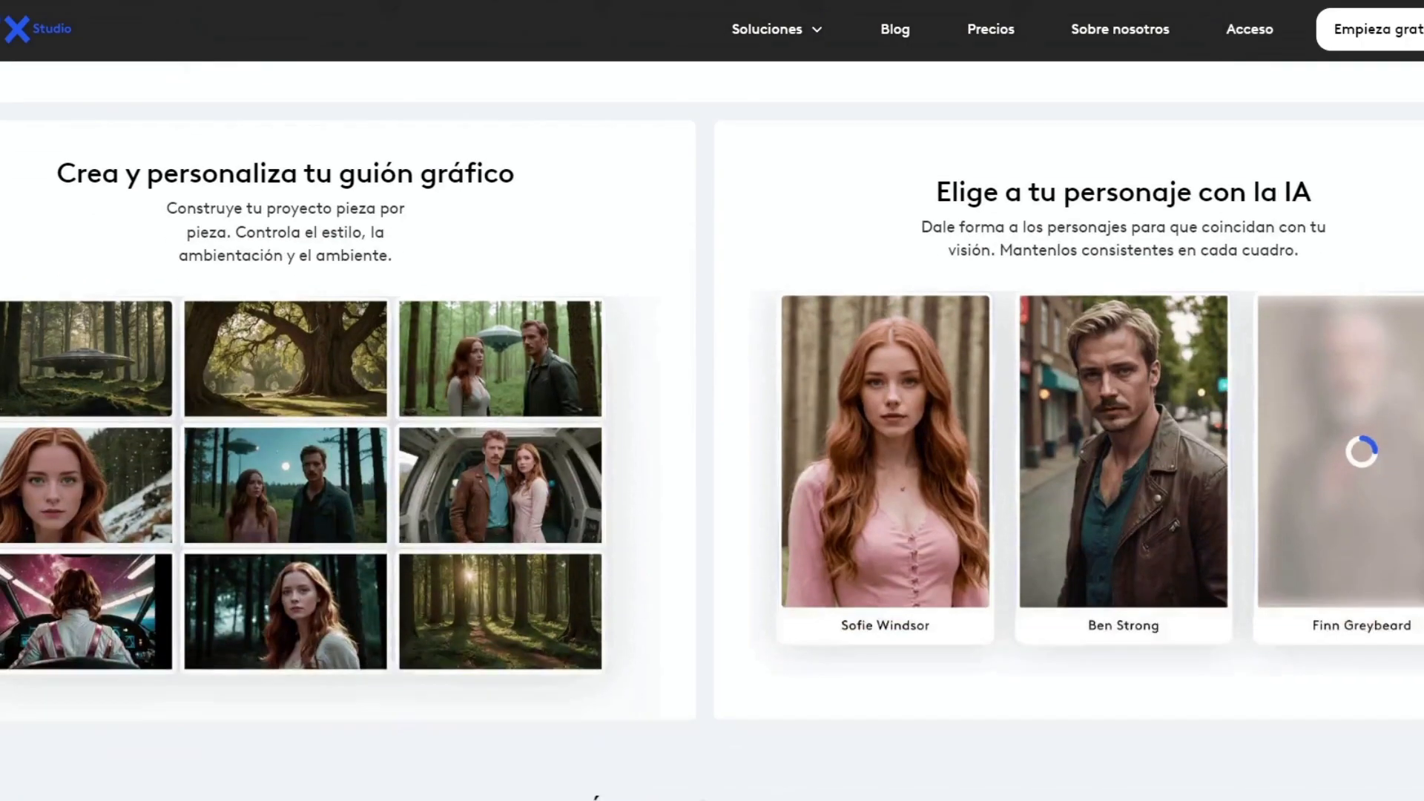
scroll(712, 415, down, 2)
scroll(712, 415, up, 10)
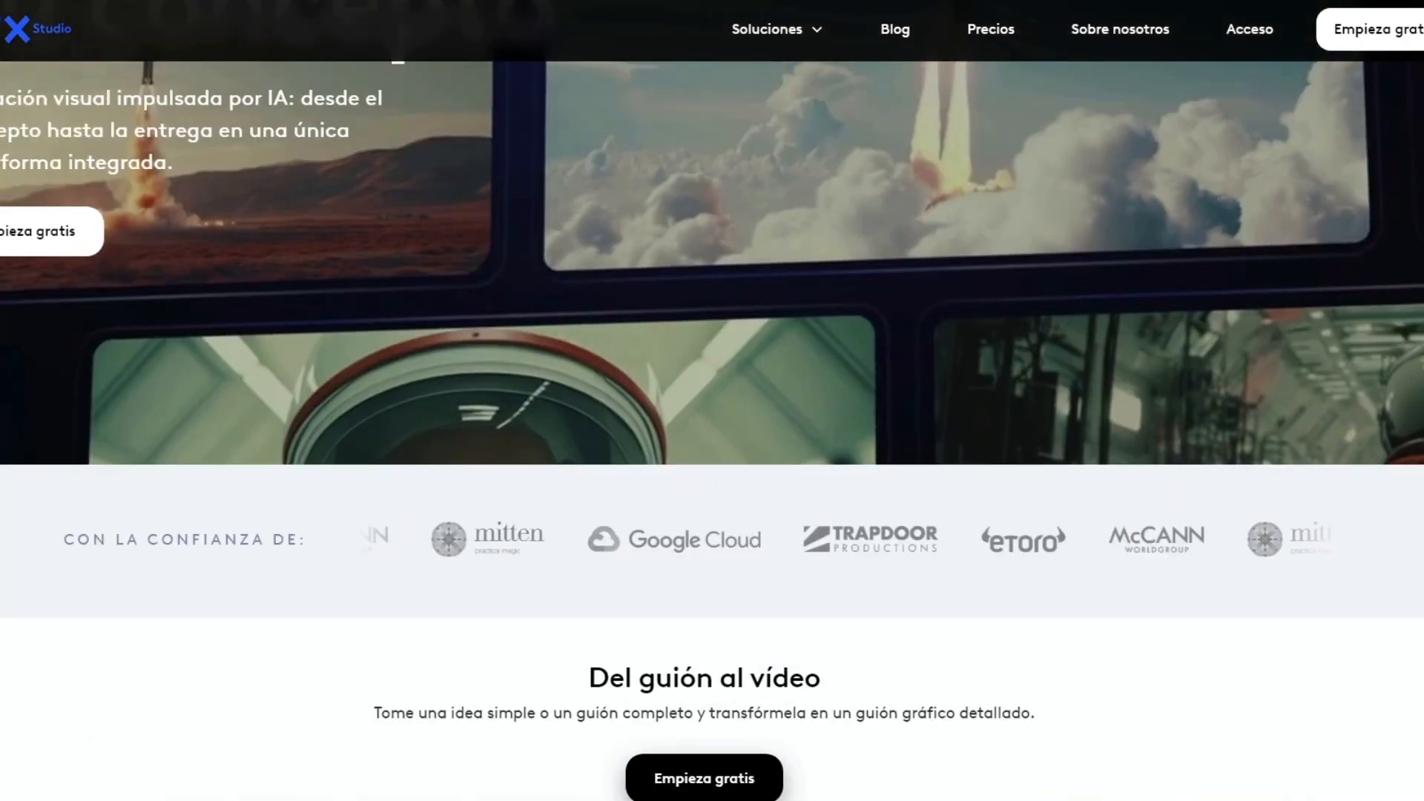
scroll(713, 401, up, 5)
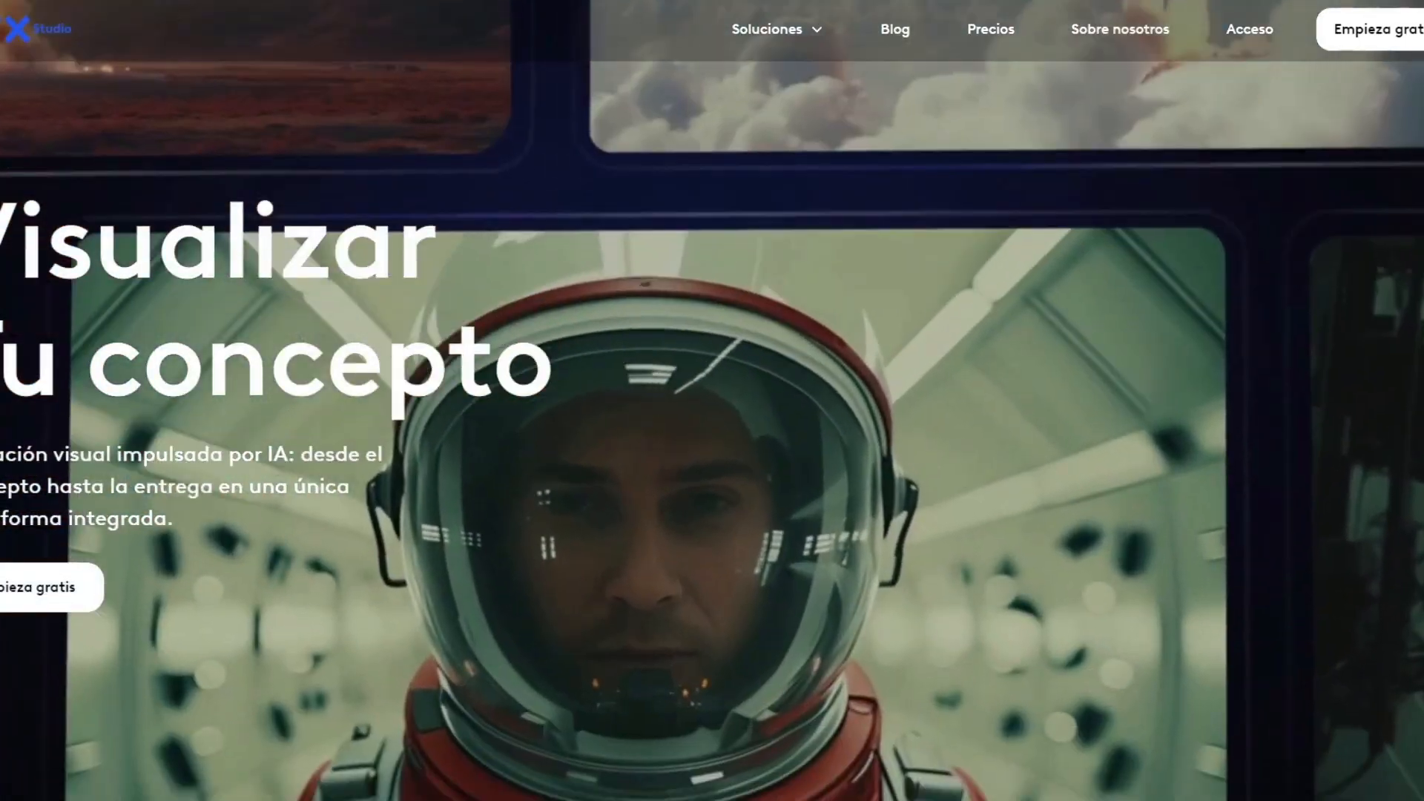
scroll(30, 367, down, 3)
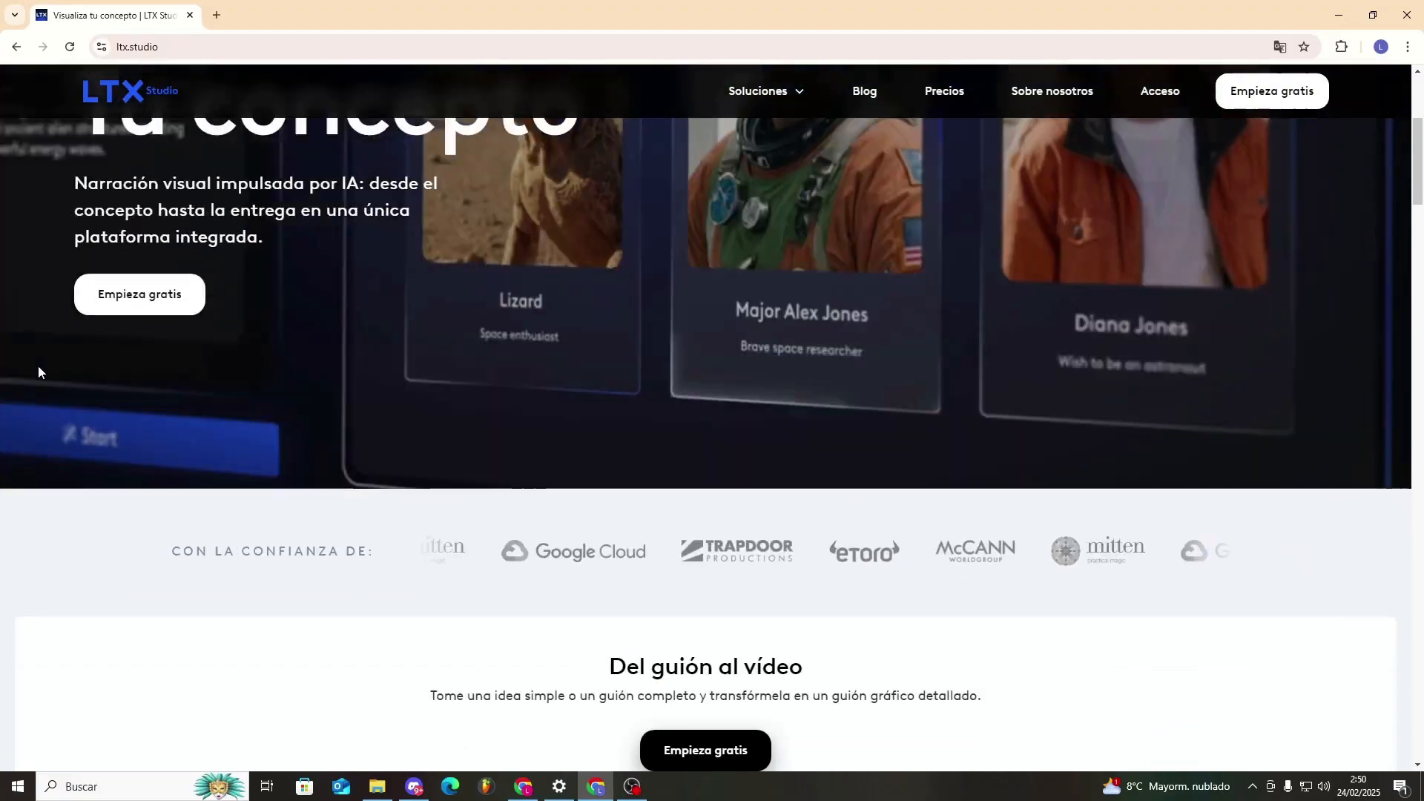
scroll(38, 365, up, 3)
scroll(38, 366, up, 2)
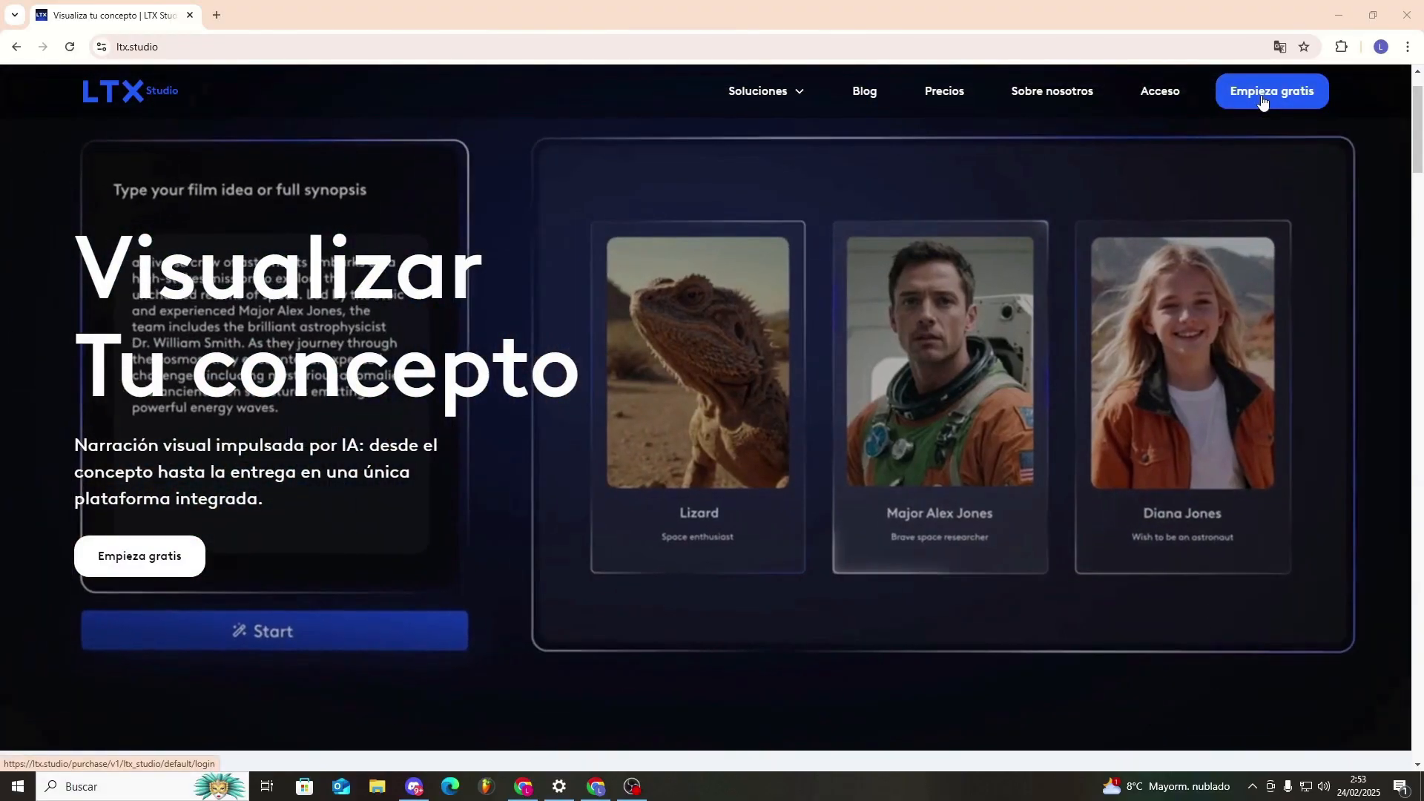
Start using the platform for free and accept the privacy preference and terms of use on the consent form
click(1261, 108)
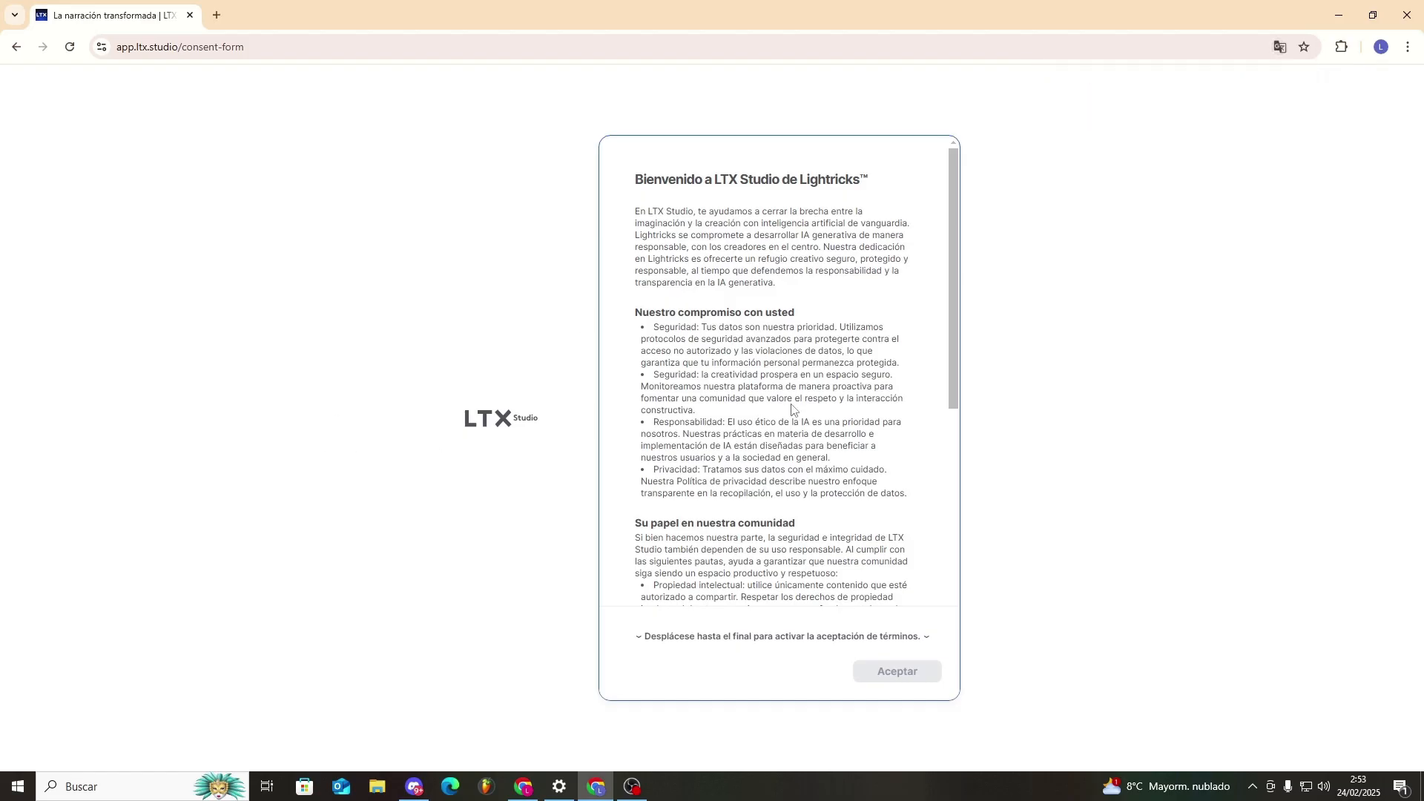
scroll(792, 406, down, 10)
click(623, 595)
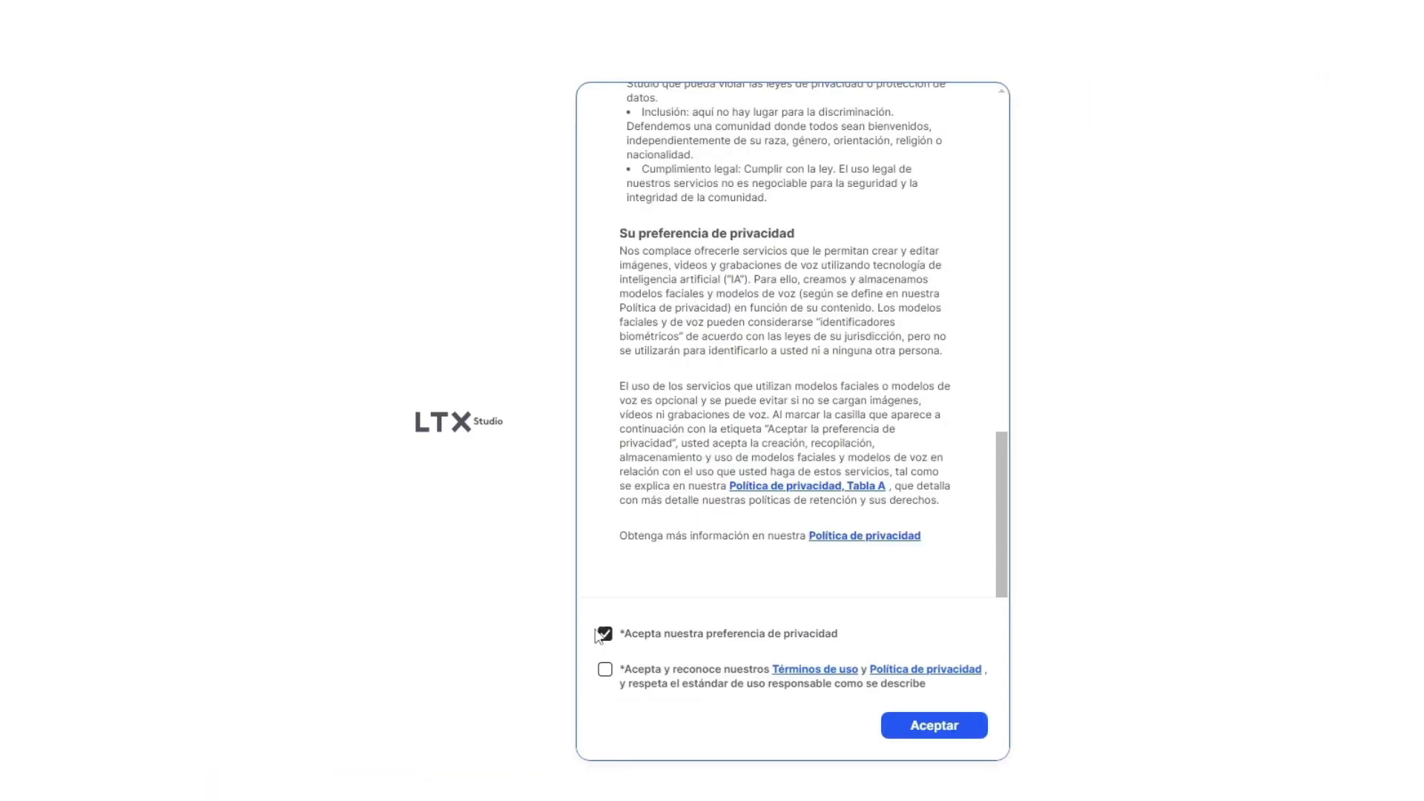
click(623, 624)
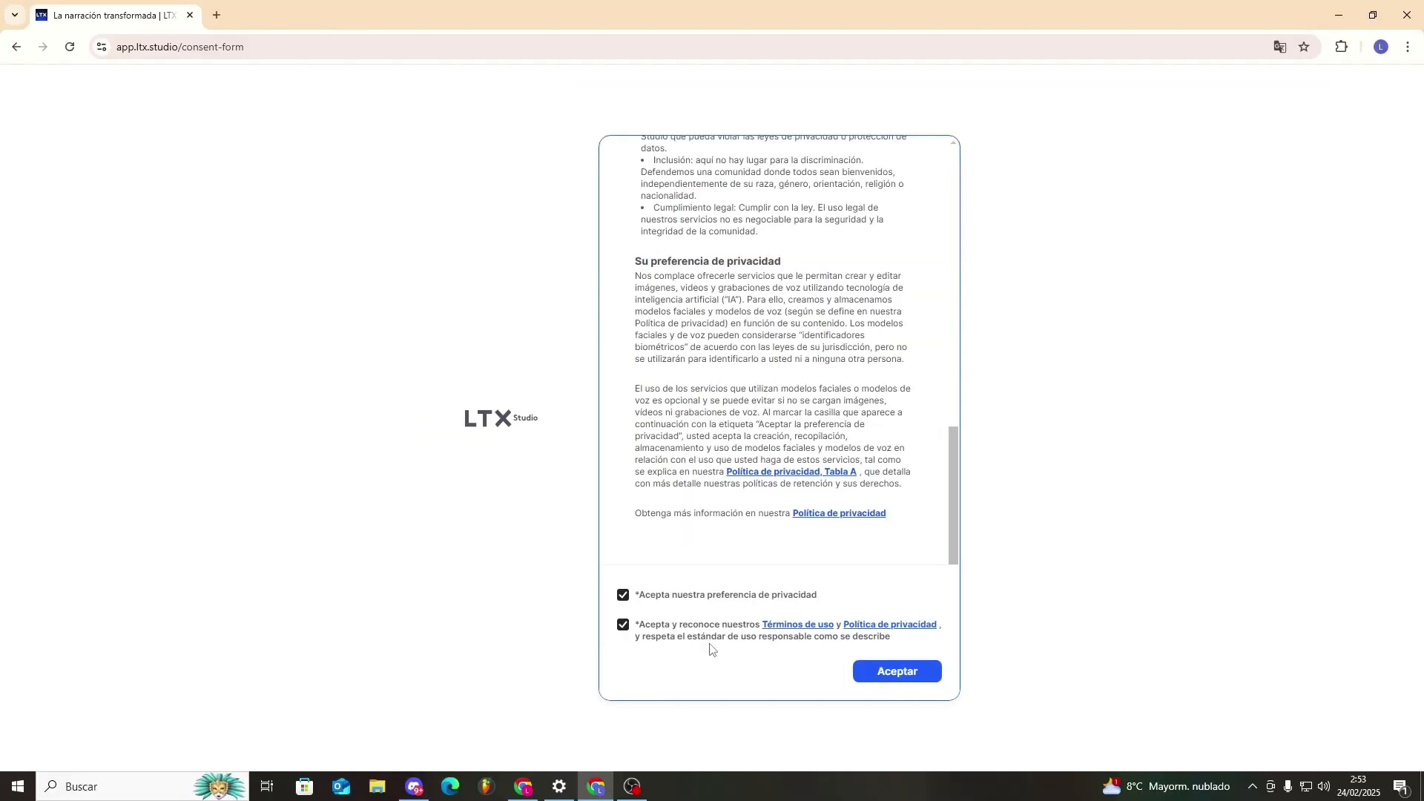
click(890, 675)
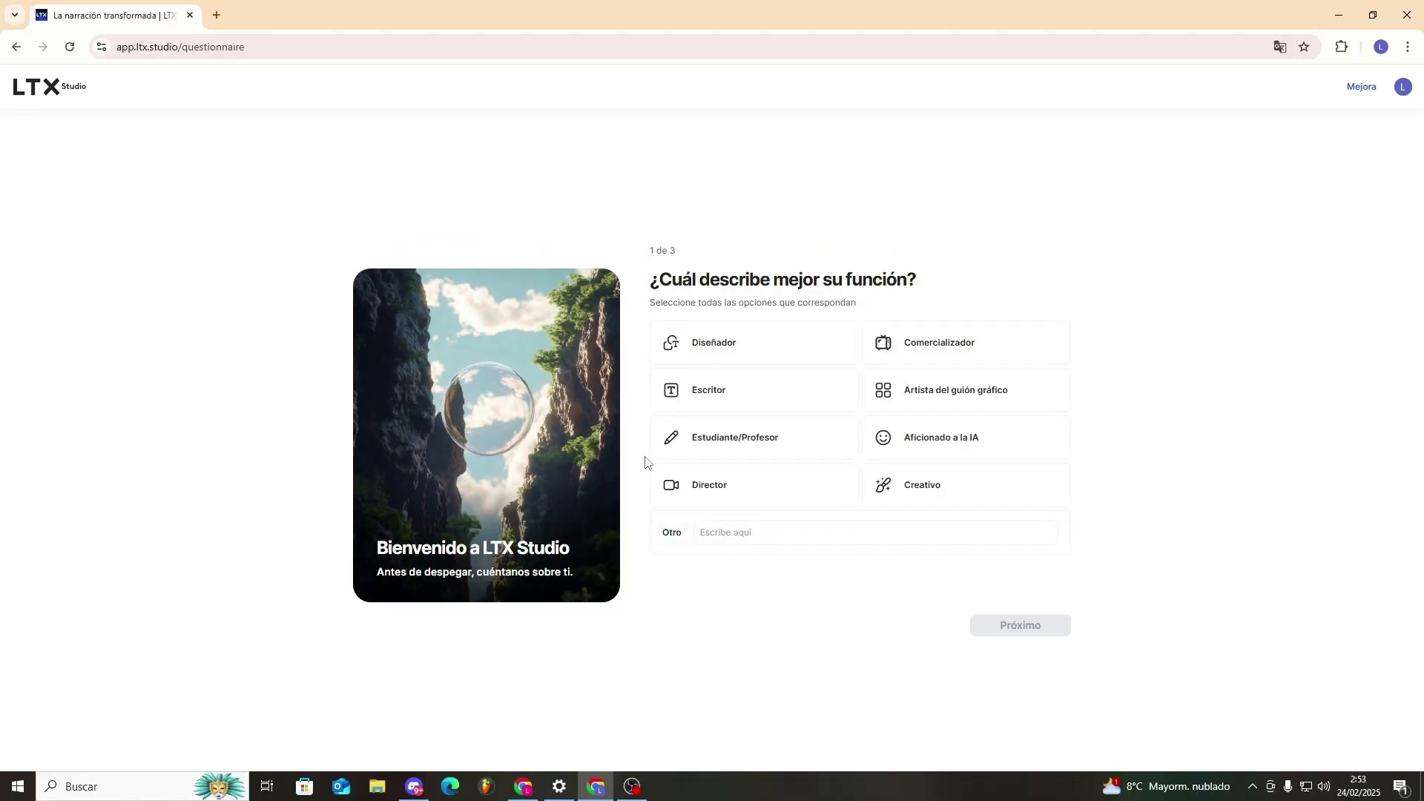
Choose Diseñador as the role in the welcome questionnaire and skip the remaining two questions
click(742, 343)
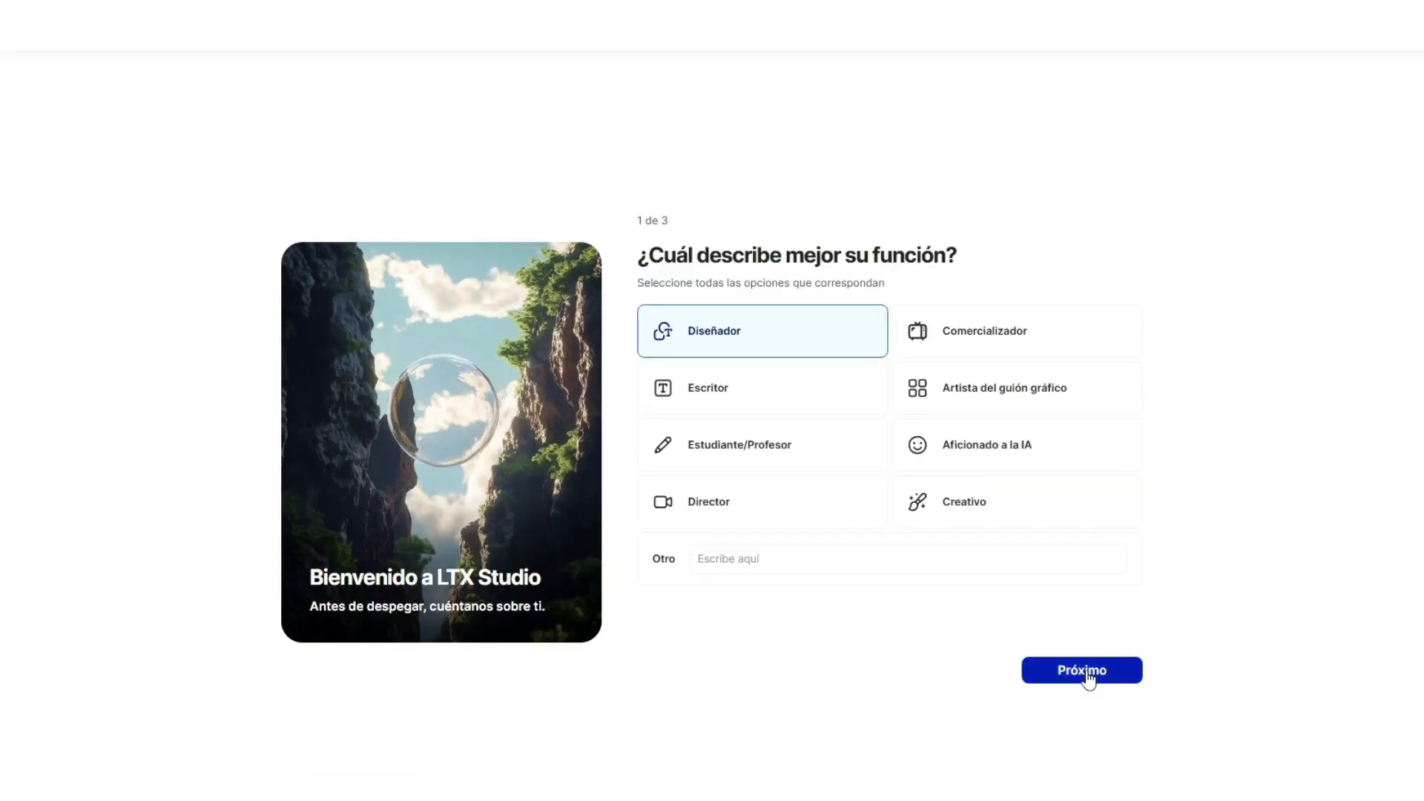
click(1021, 625)
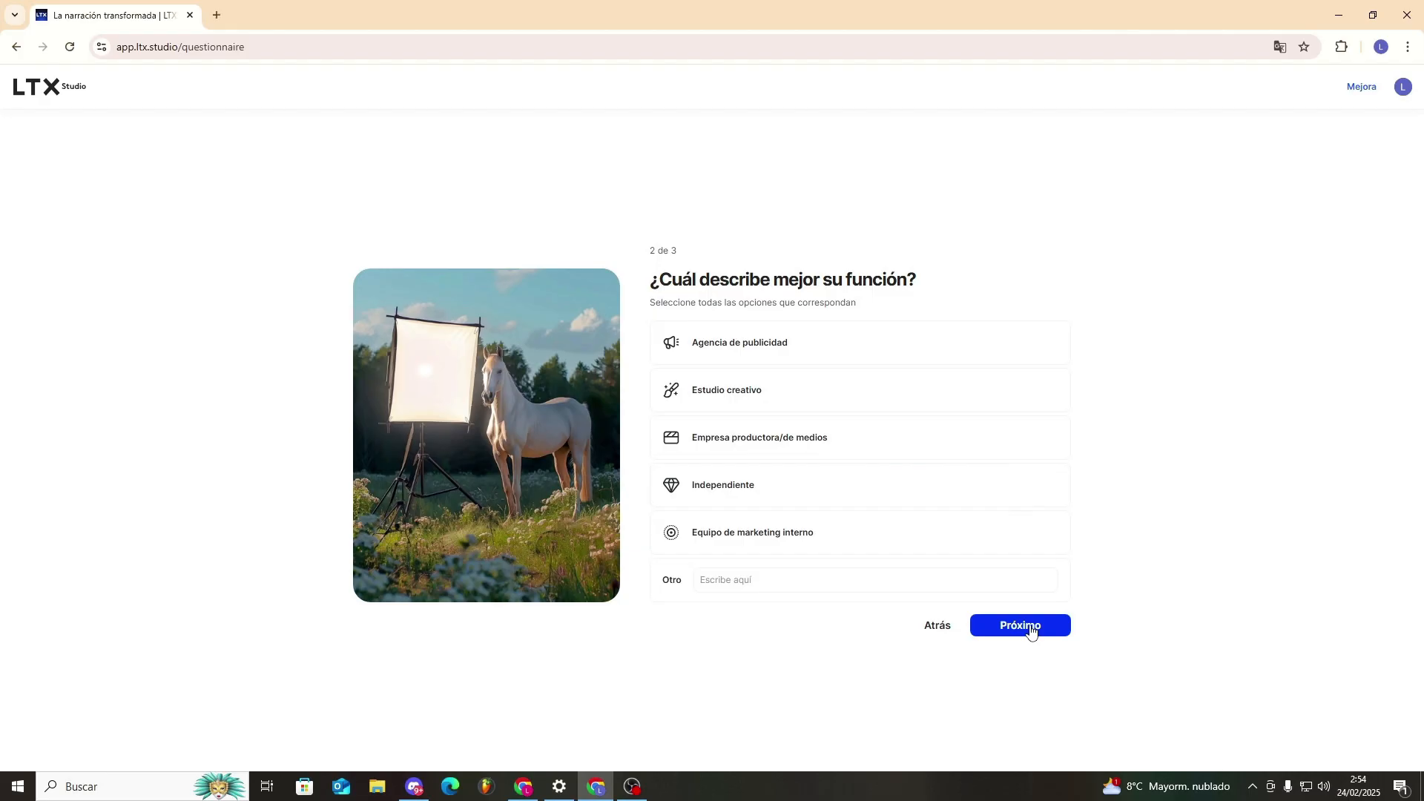
click(1029, 626)
click(1027, 629)
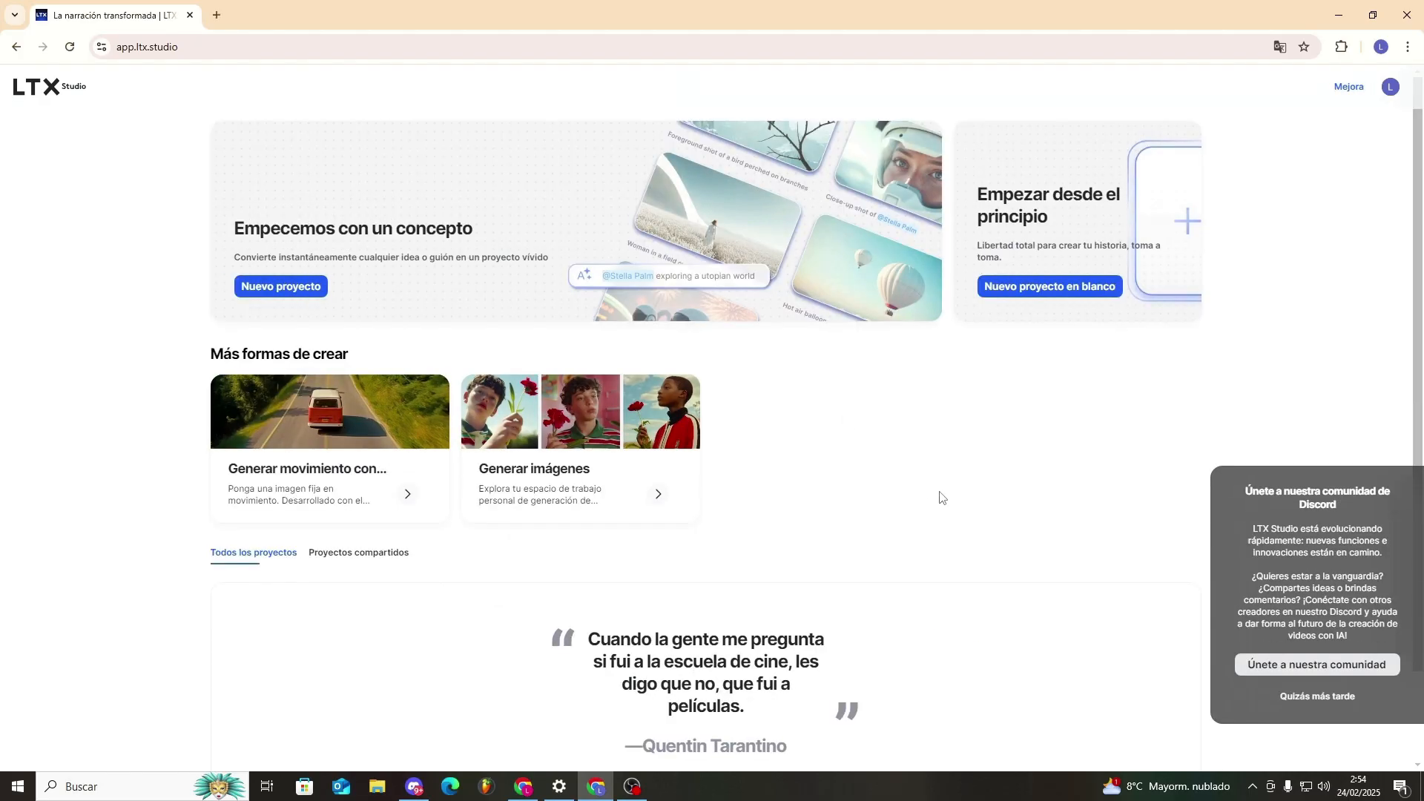
Dismiss the Discord community invitation and look over the home page's project creation options
click(1315, 696)
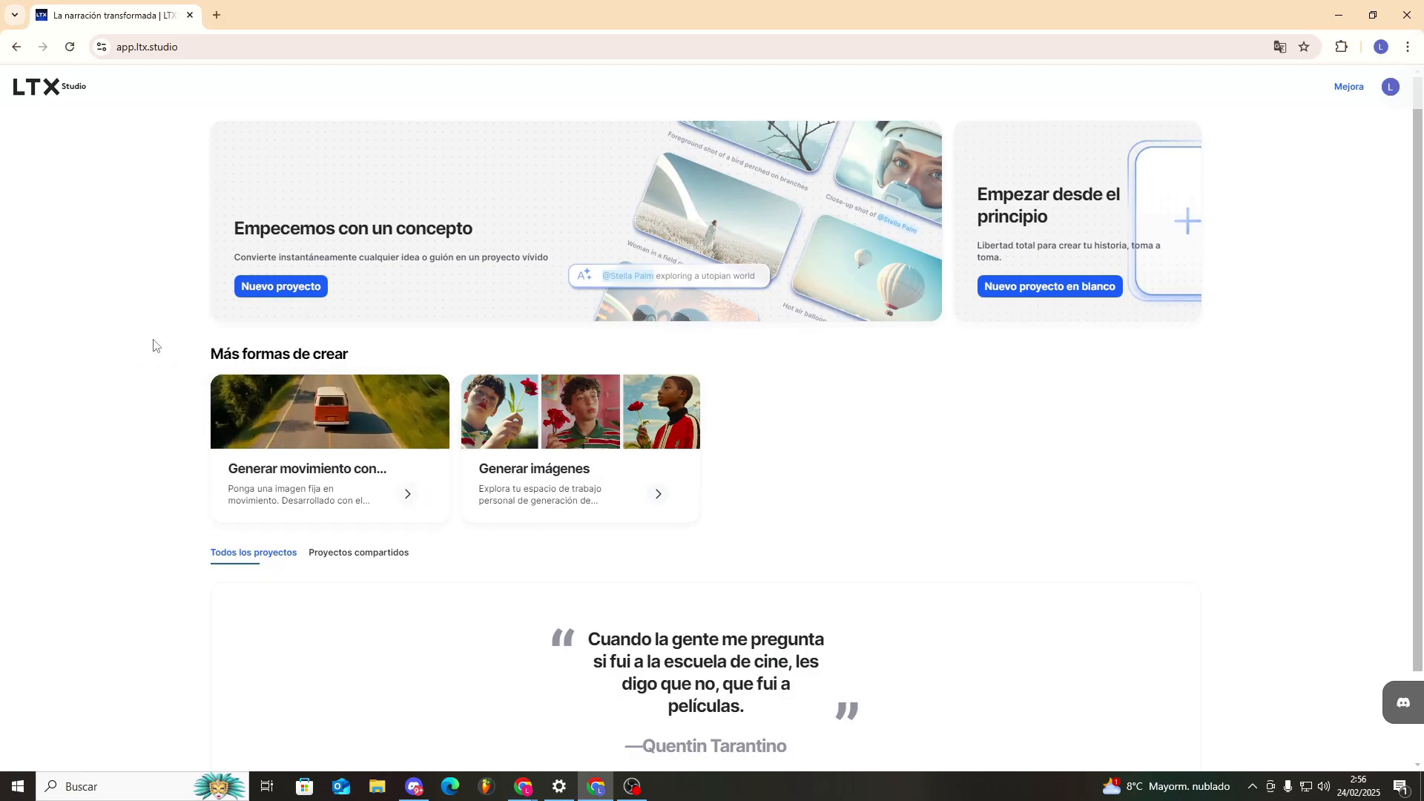
scroll(149, 348, down, 2)
scroll(117, 402, up, 2)
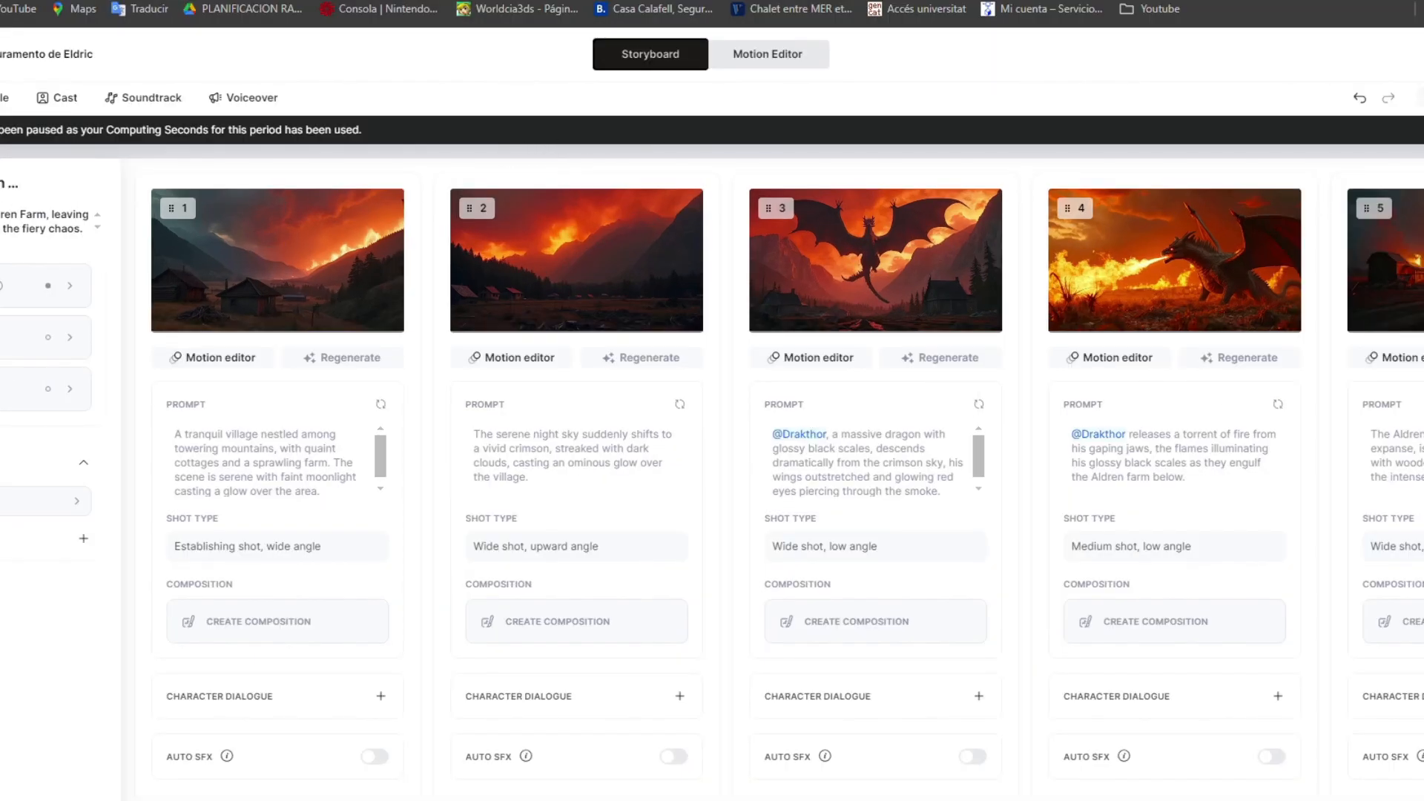
Examine the aspect ratio settings, style presets and cast of the project El Juramento de Eldric
click(42, 148)
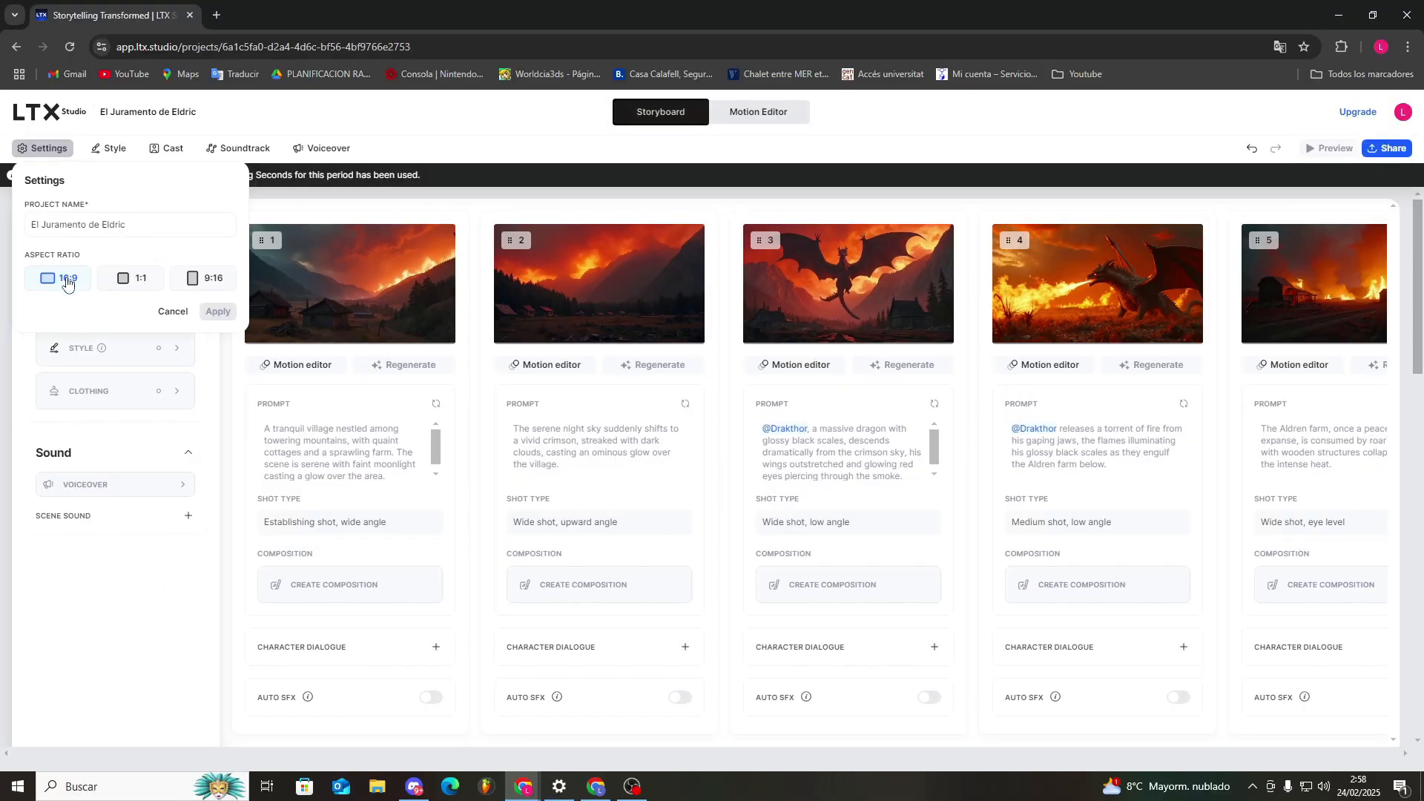
click(104, 147)
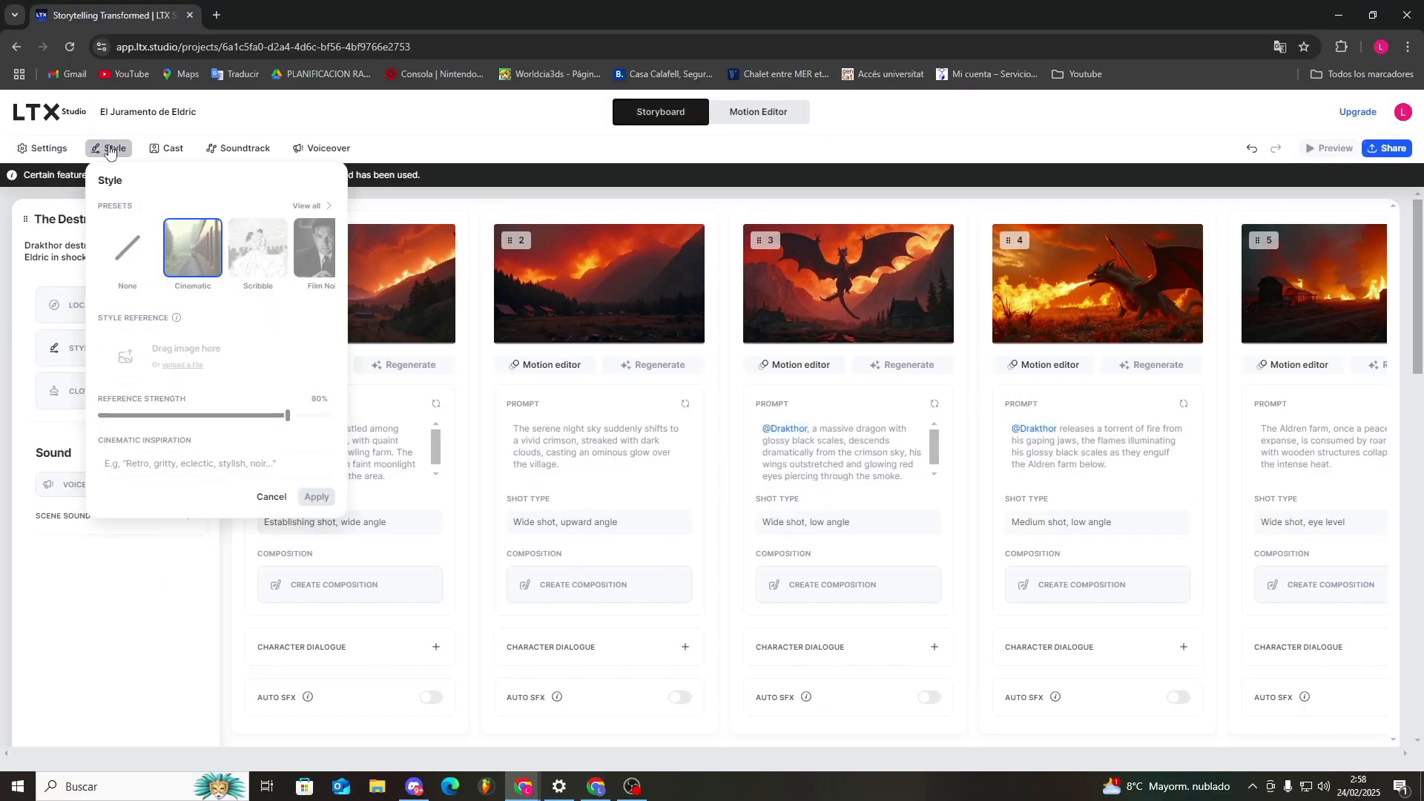
click(274, 498)
click(166, 149)
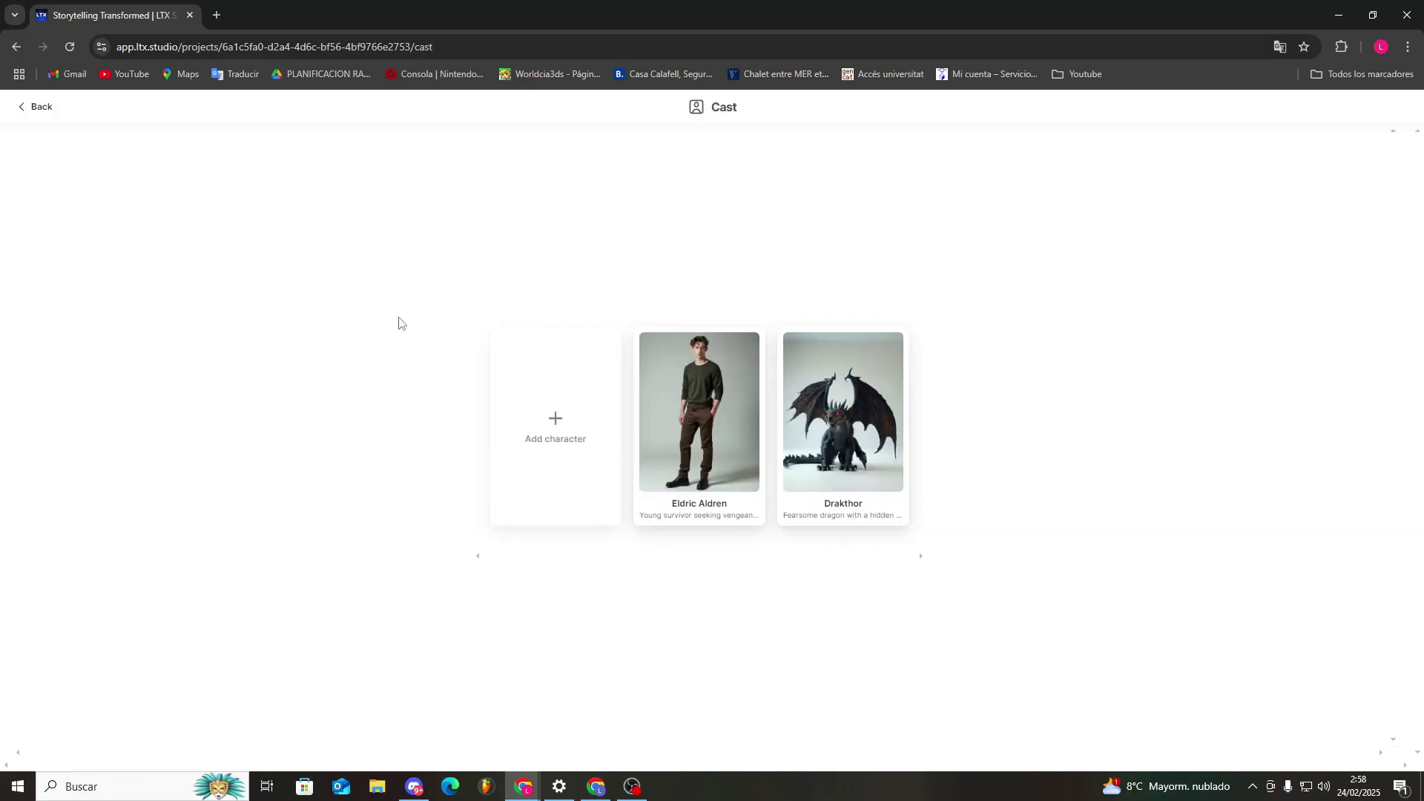
click(16, 108)
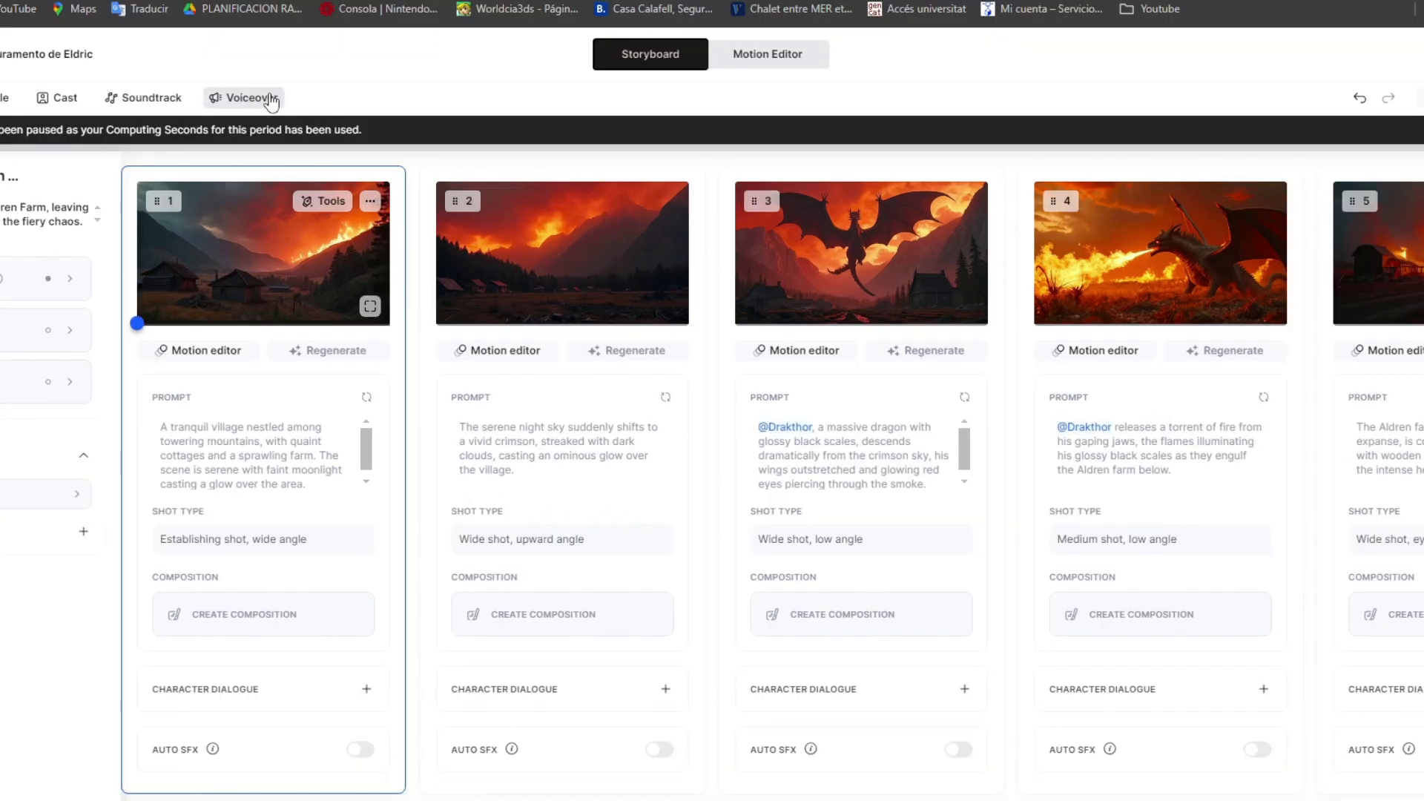
Examine the storyboard project's voiceover and its sharing and file export options
click(272, 100)
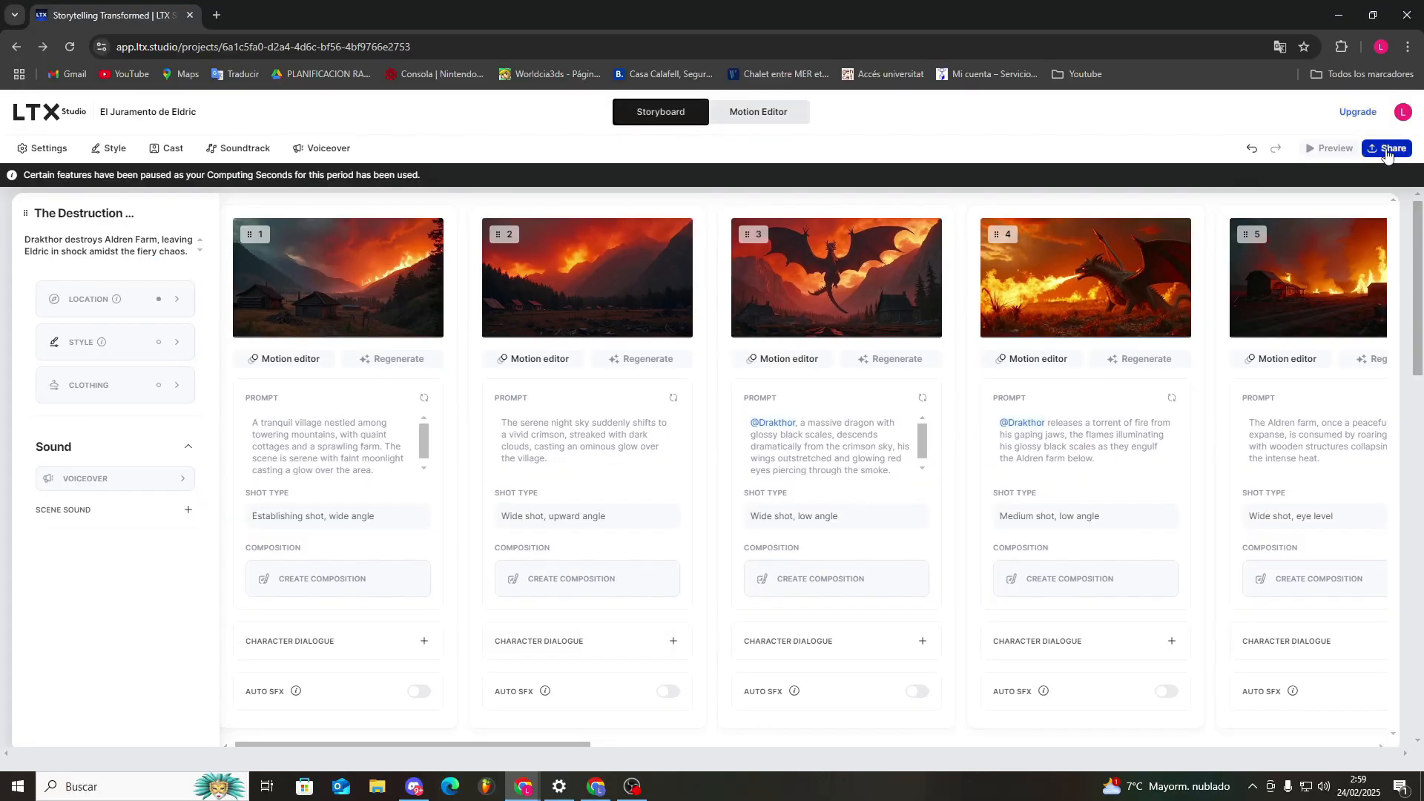
click(1387, 148)
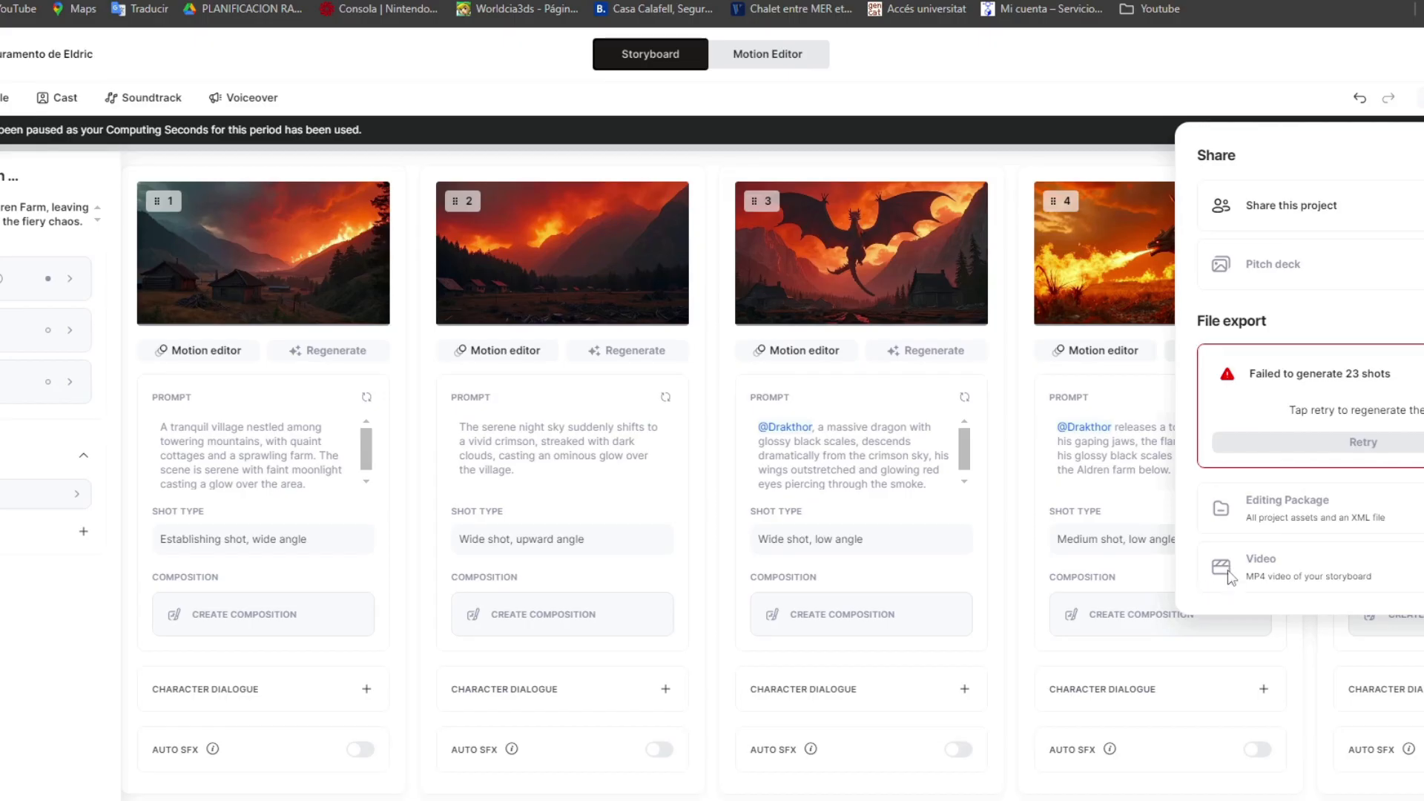
click(946, 96)
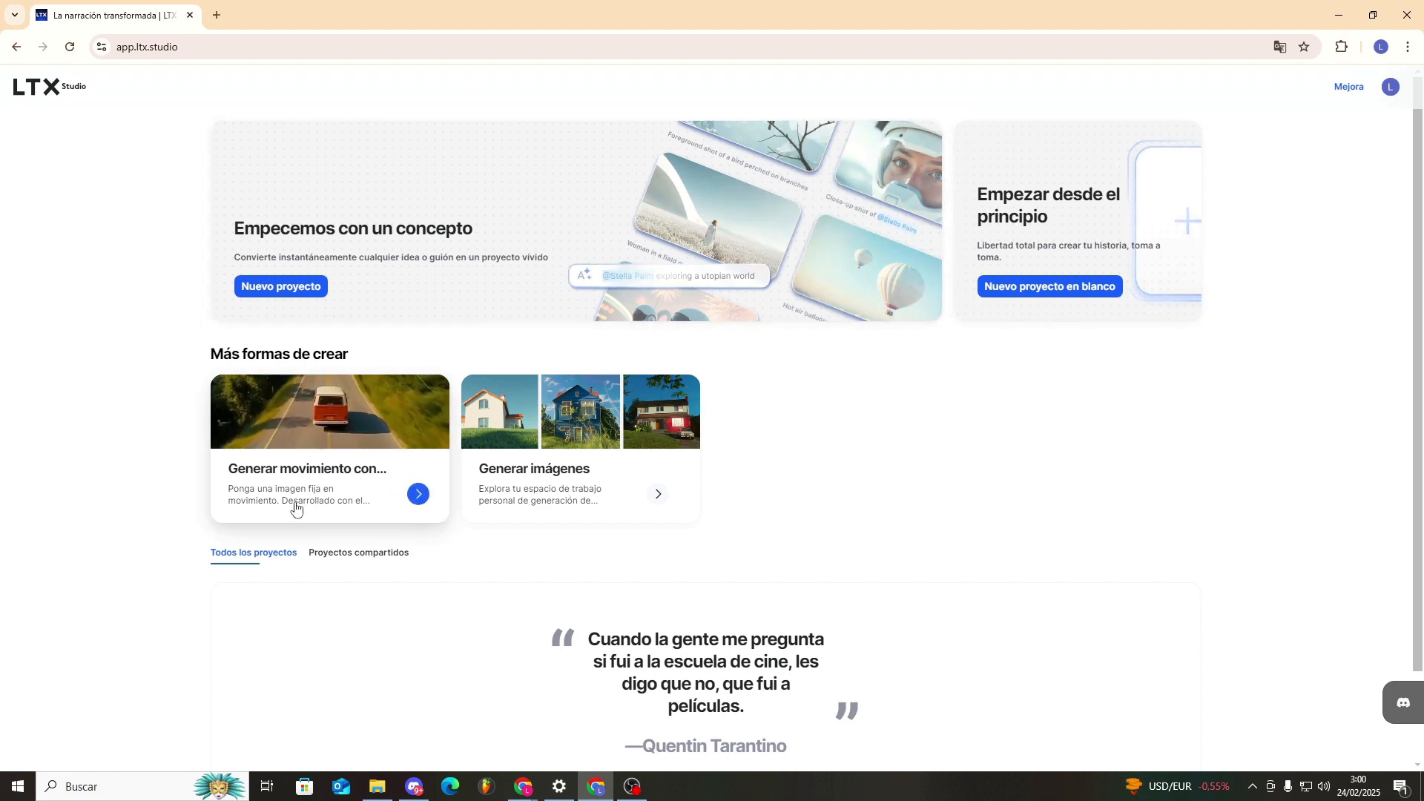
Open the motion generation workspace and load the example image of the white owl
click(317, 492)
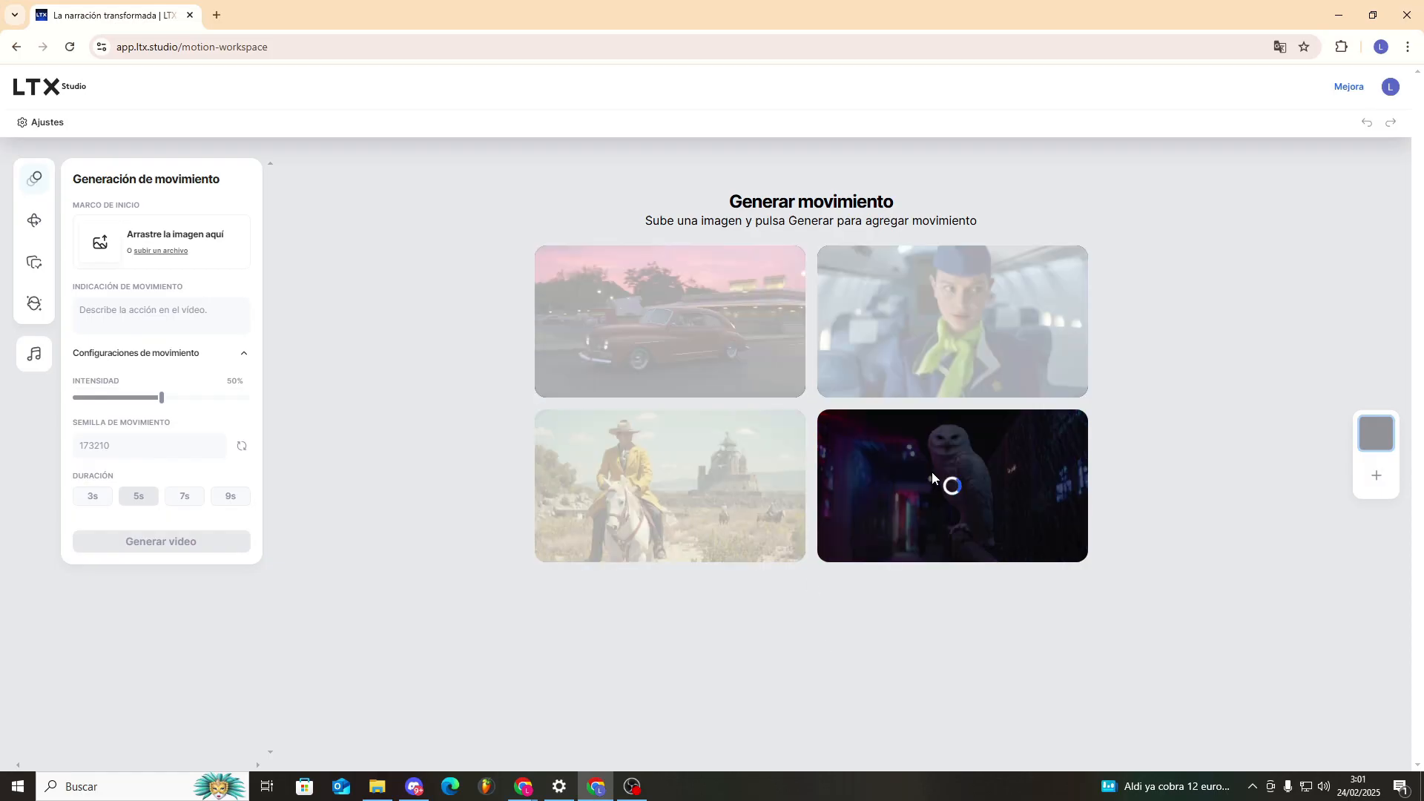
click(931, 472)
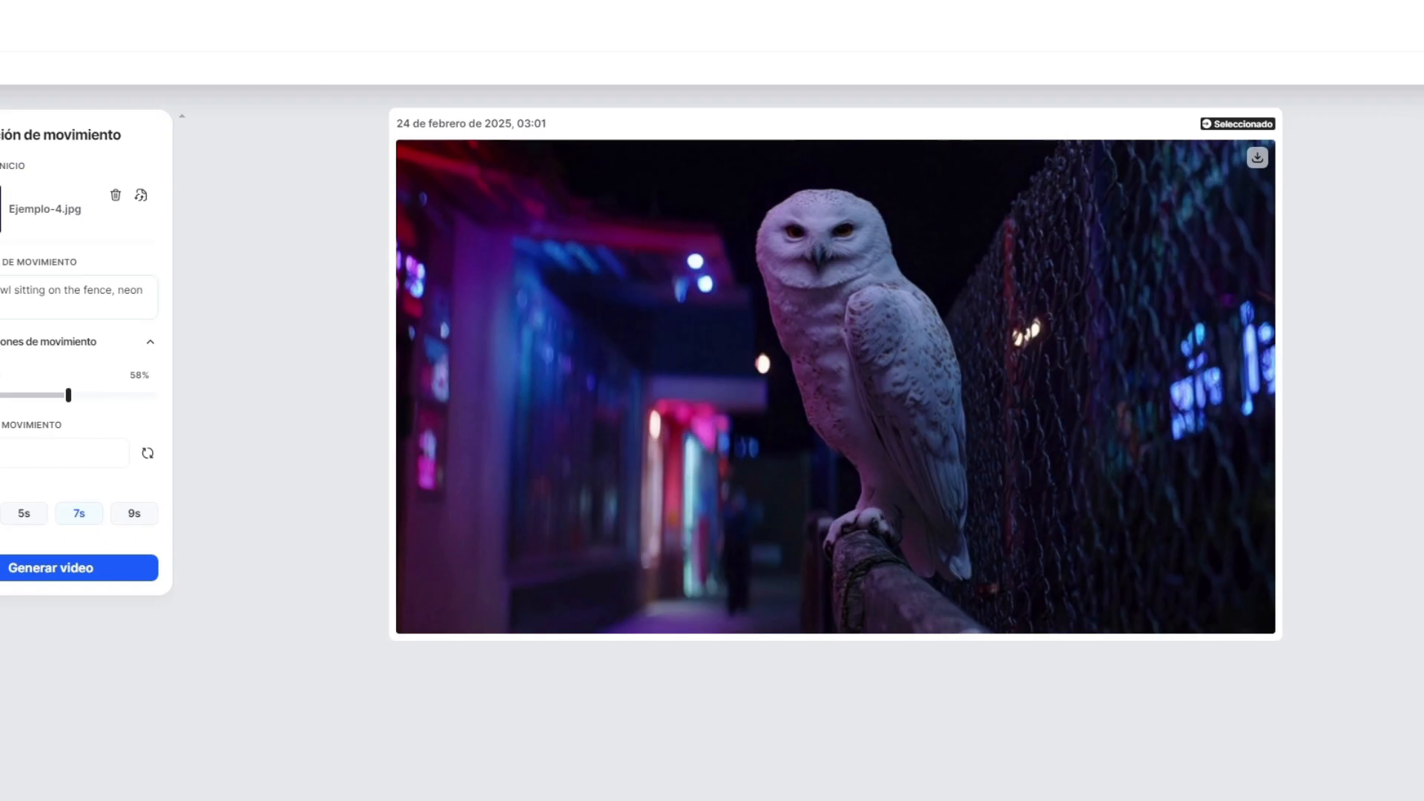
Examine the camera control settings for the owl image and dismiss the camera control manual
click(34, 220)
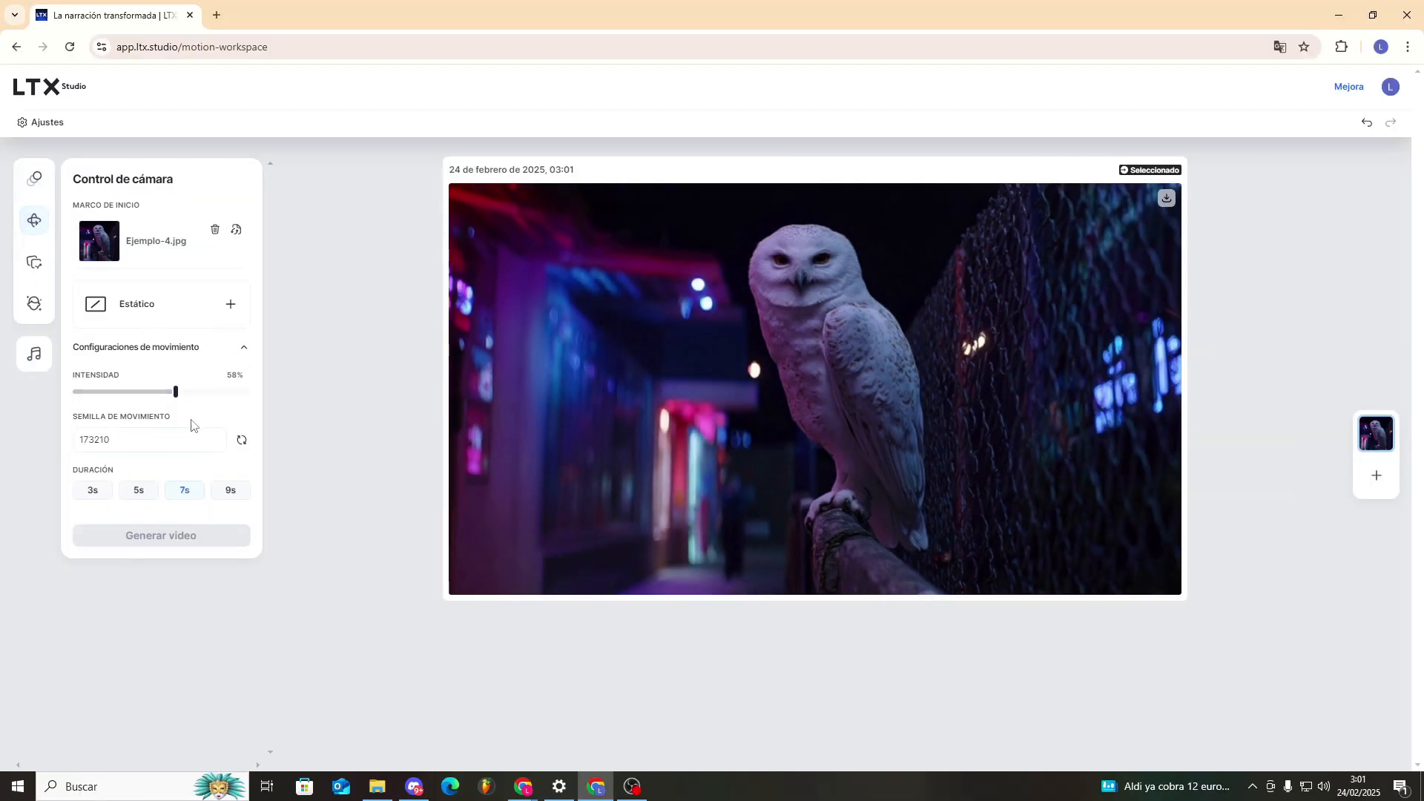
click(178, 306)
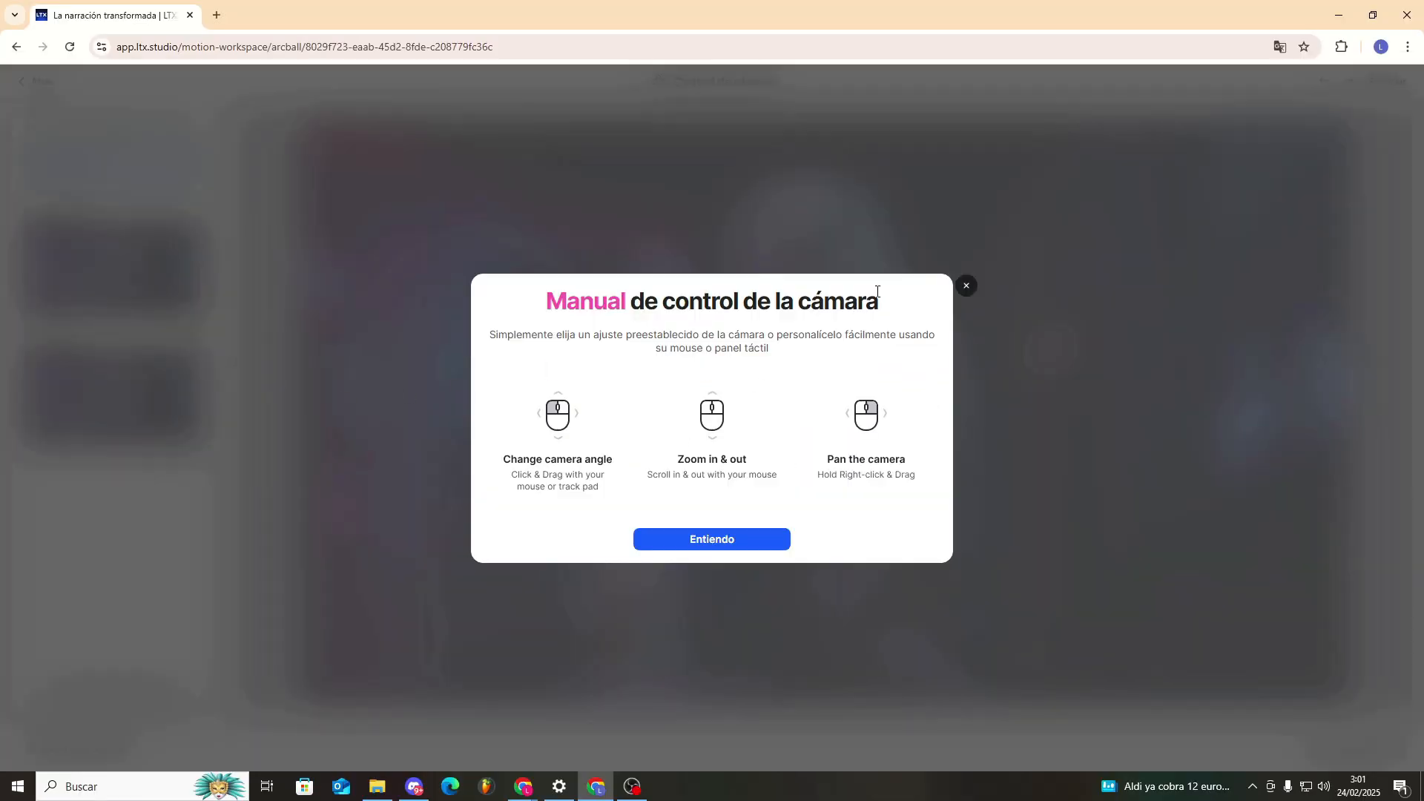
click(964, 286)
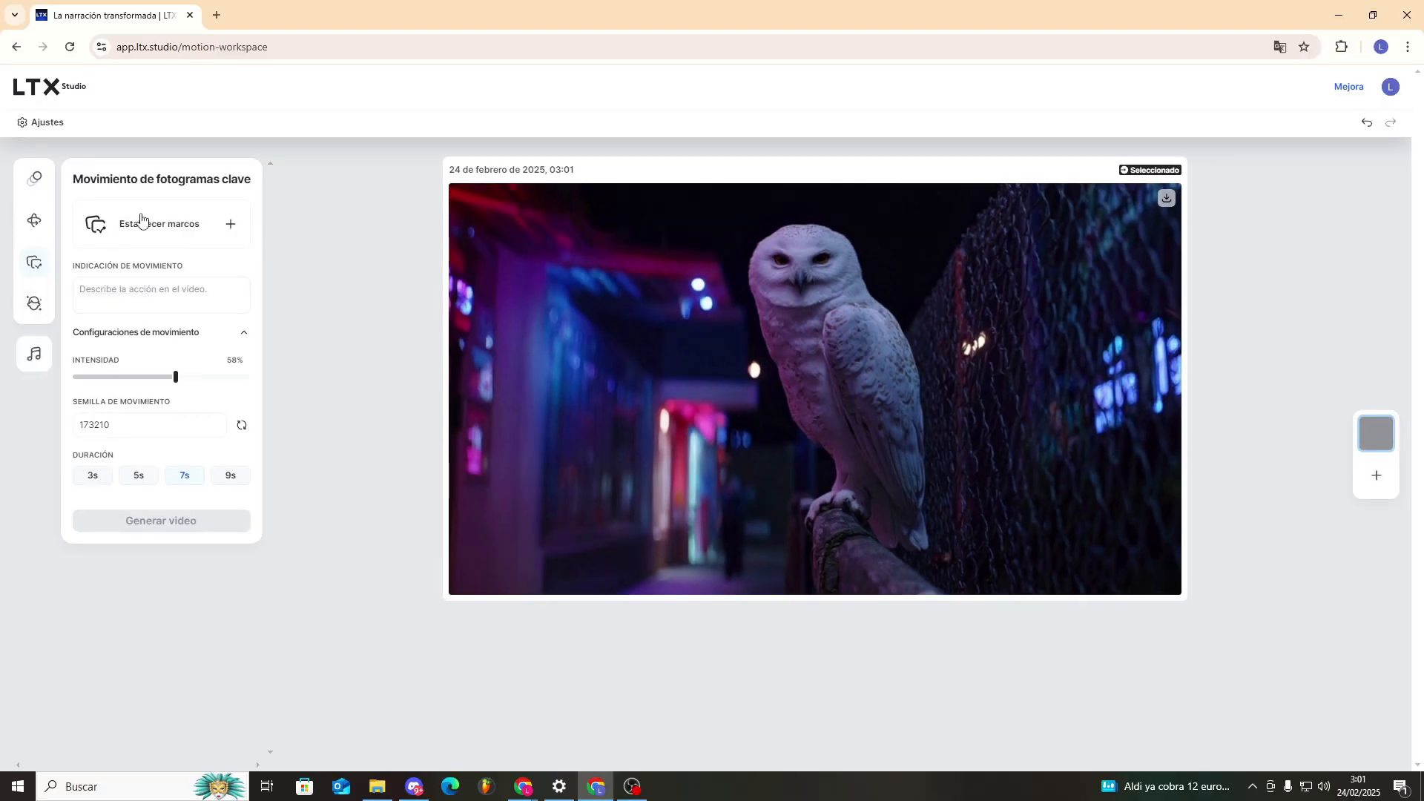
Check the remaining motion tool and generate the video from the white owl start frame
click(33, 304)
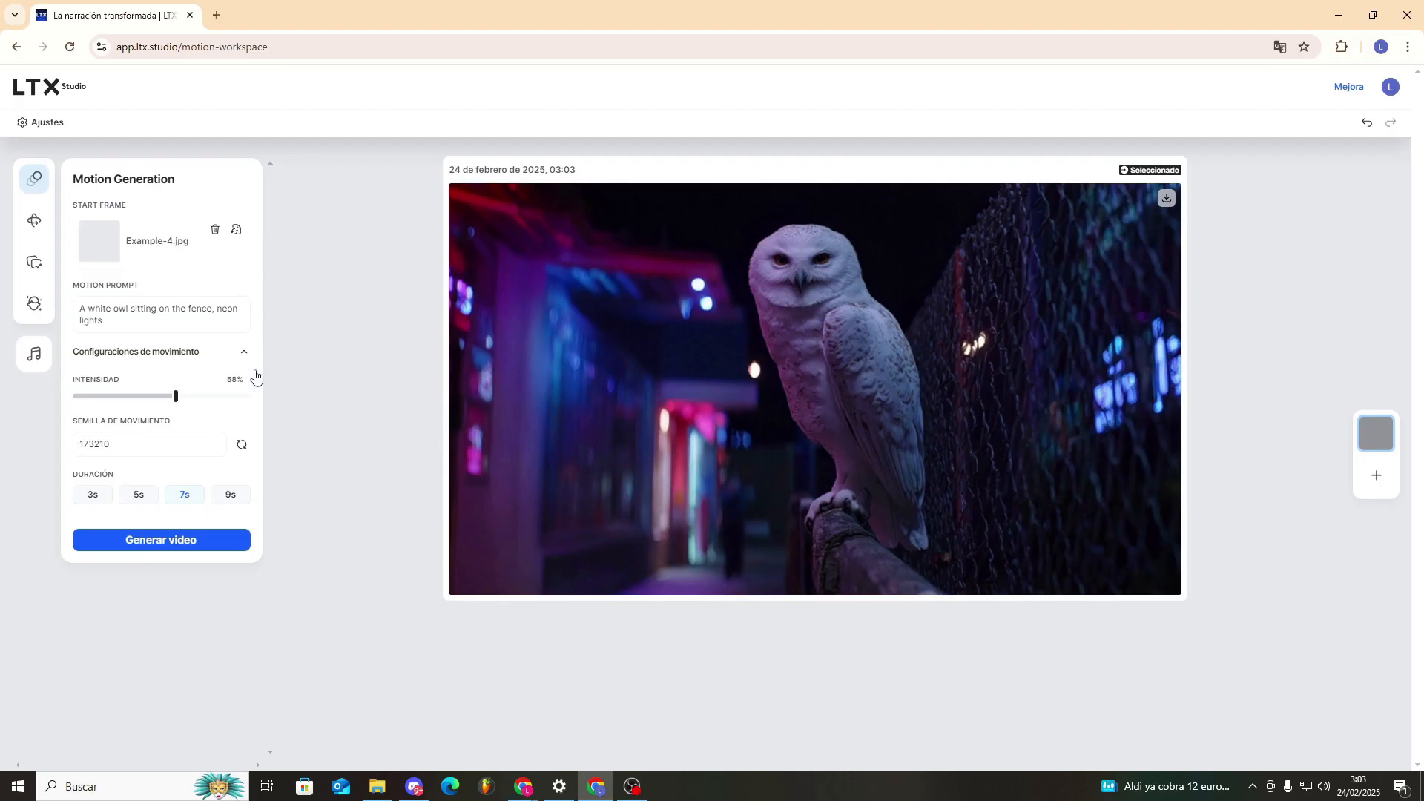
click(175, 540)
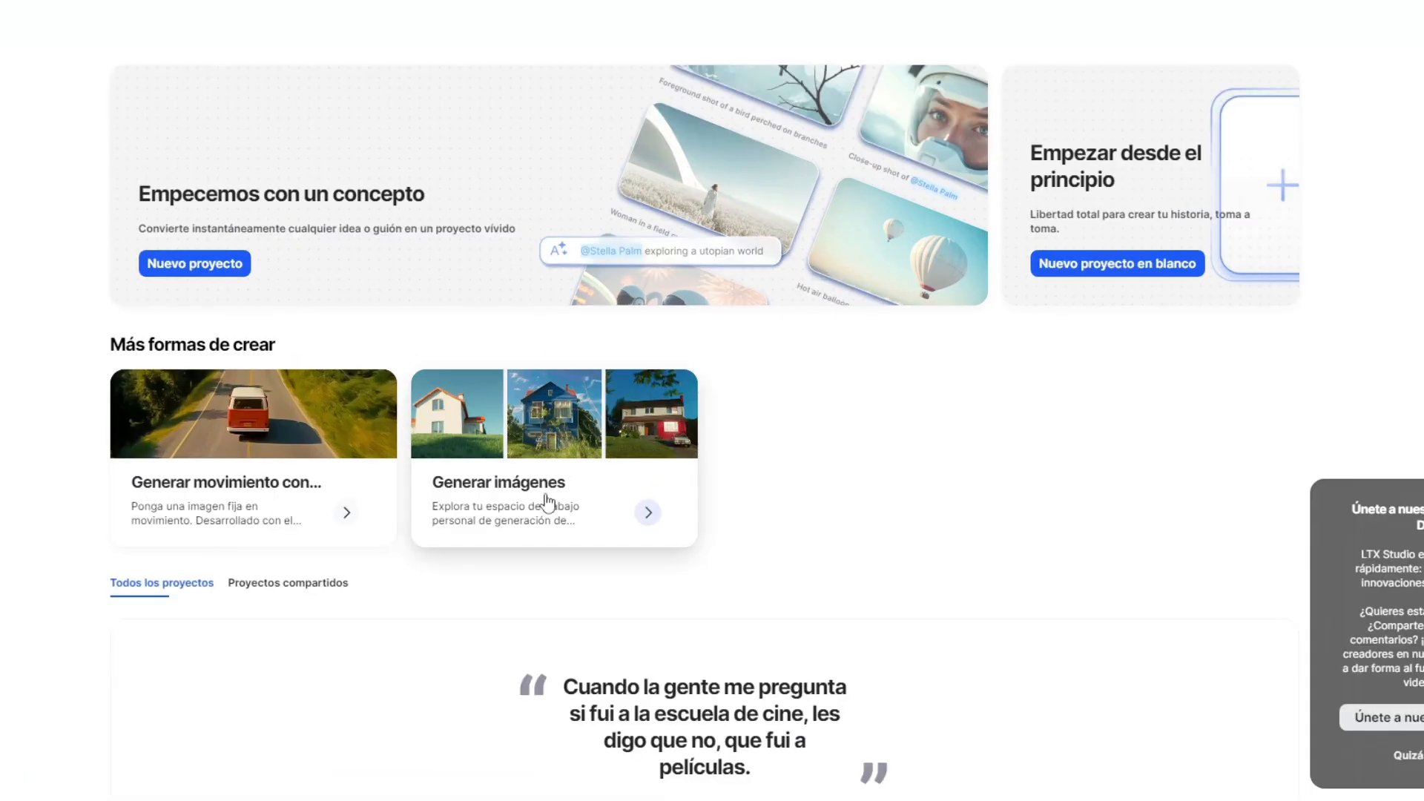
Open the image generator, check the aspect ratio choices and apply the Cinematográfico style preset
click(567, 502)
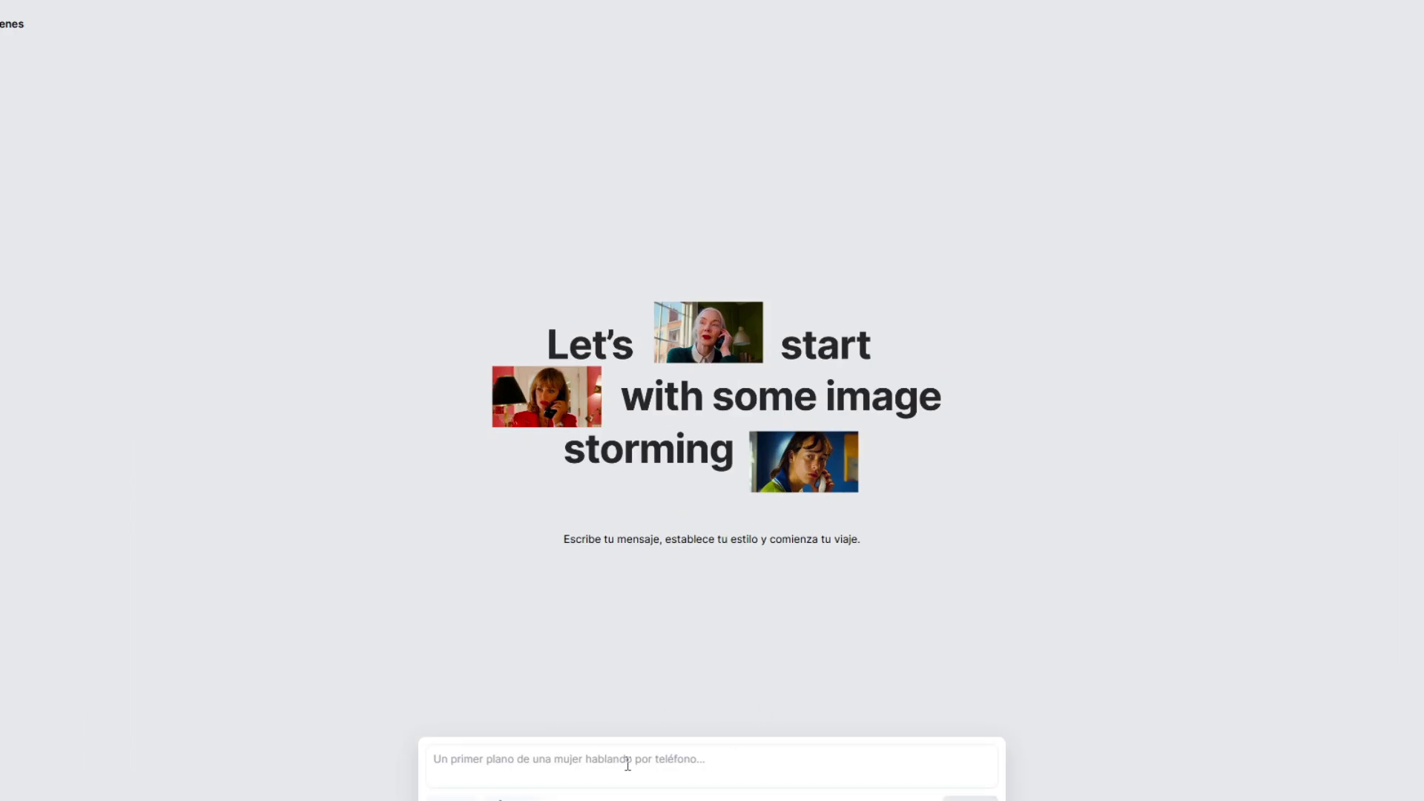
click(563, 747)
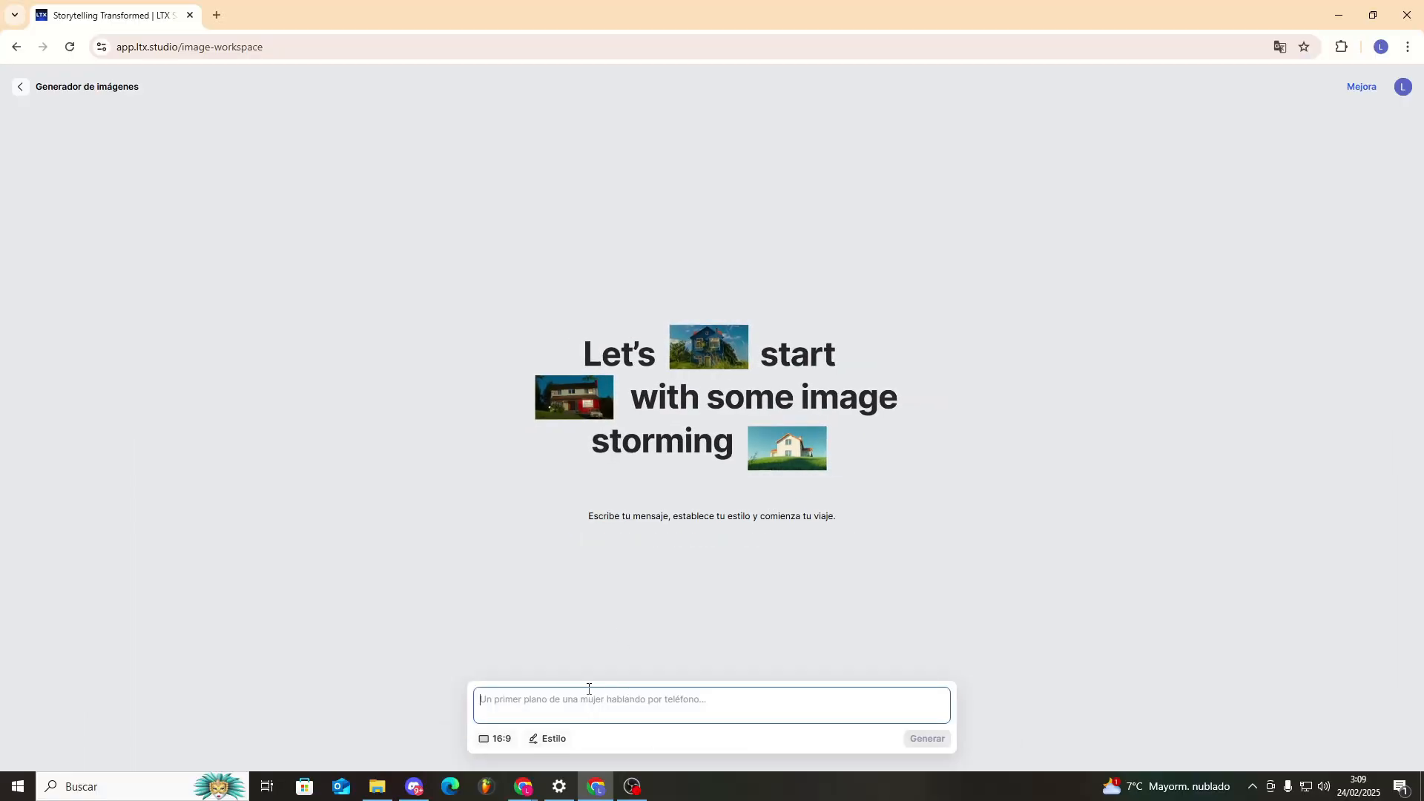
click(495, 738)
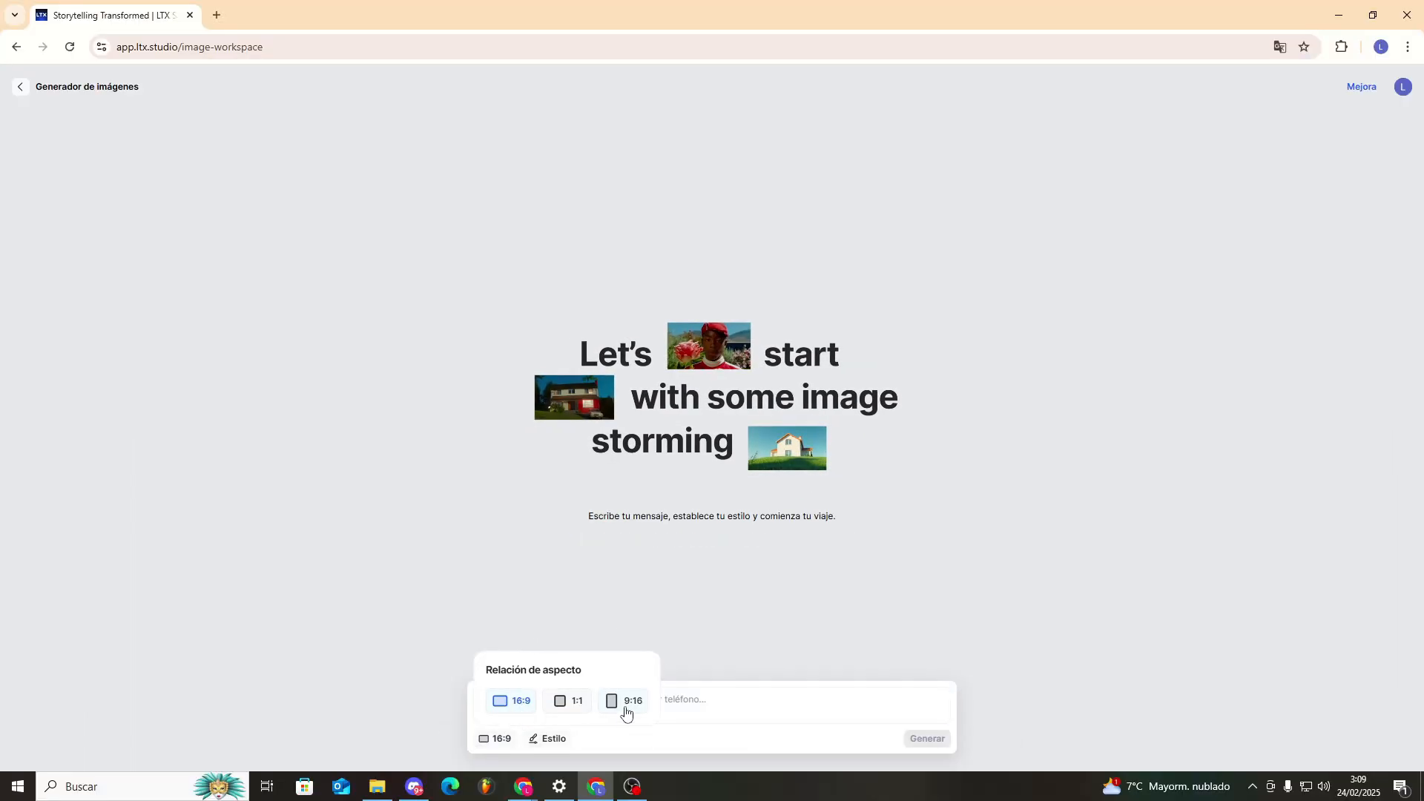
click(549, 739)
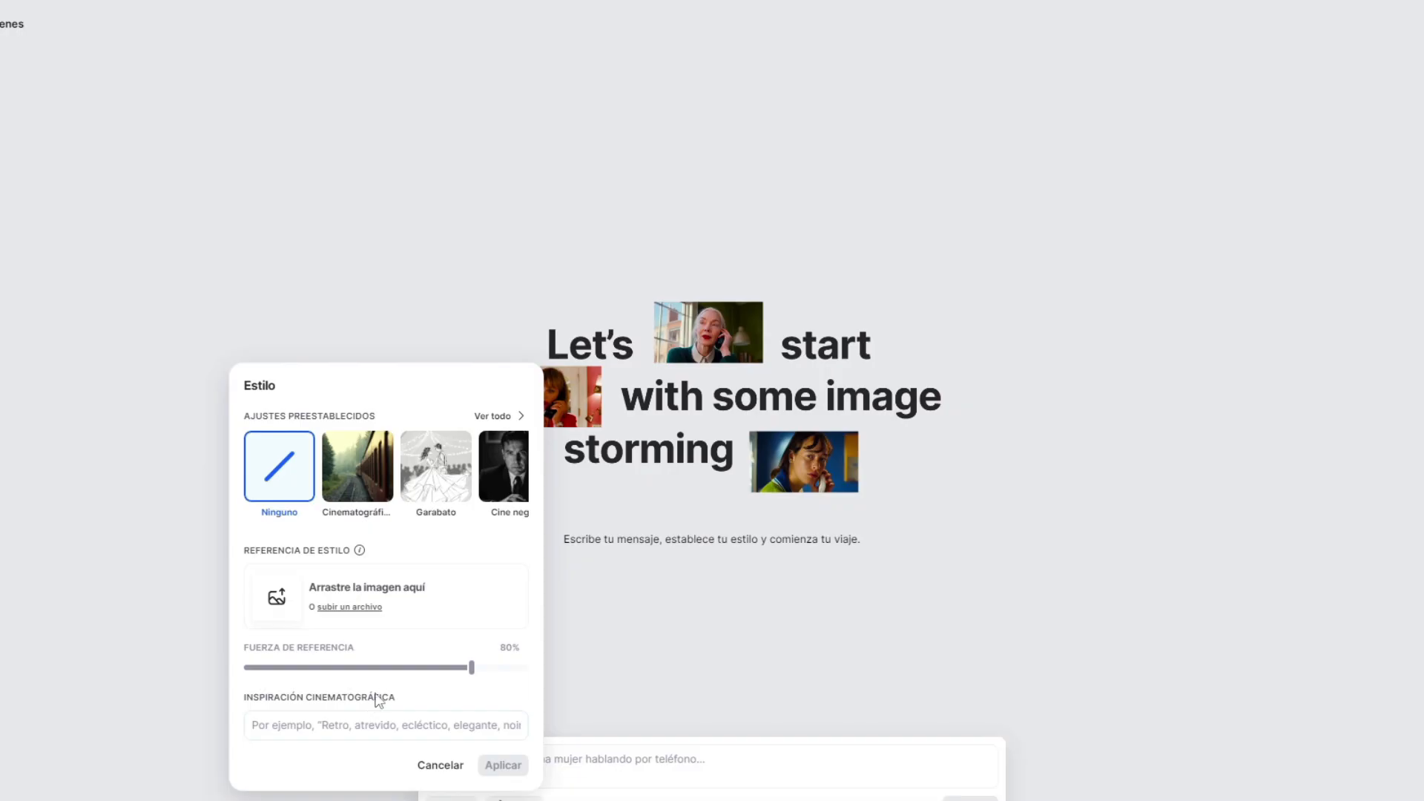
click(357, 466)
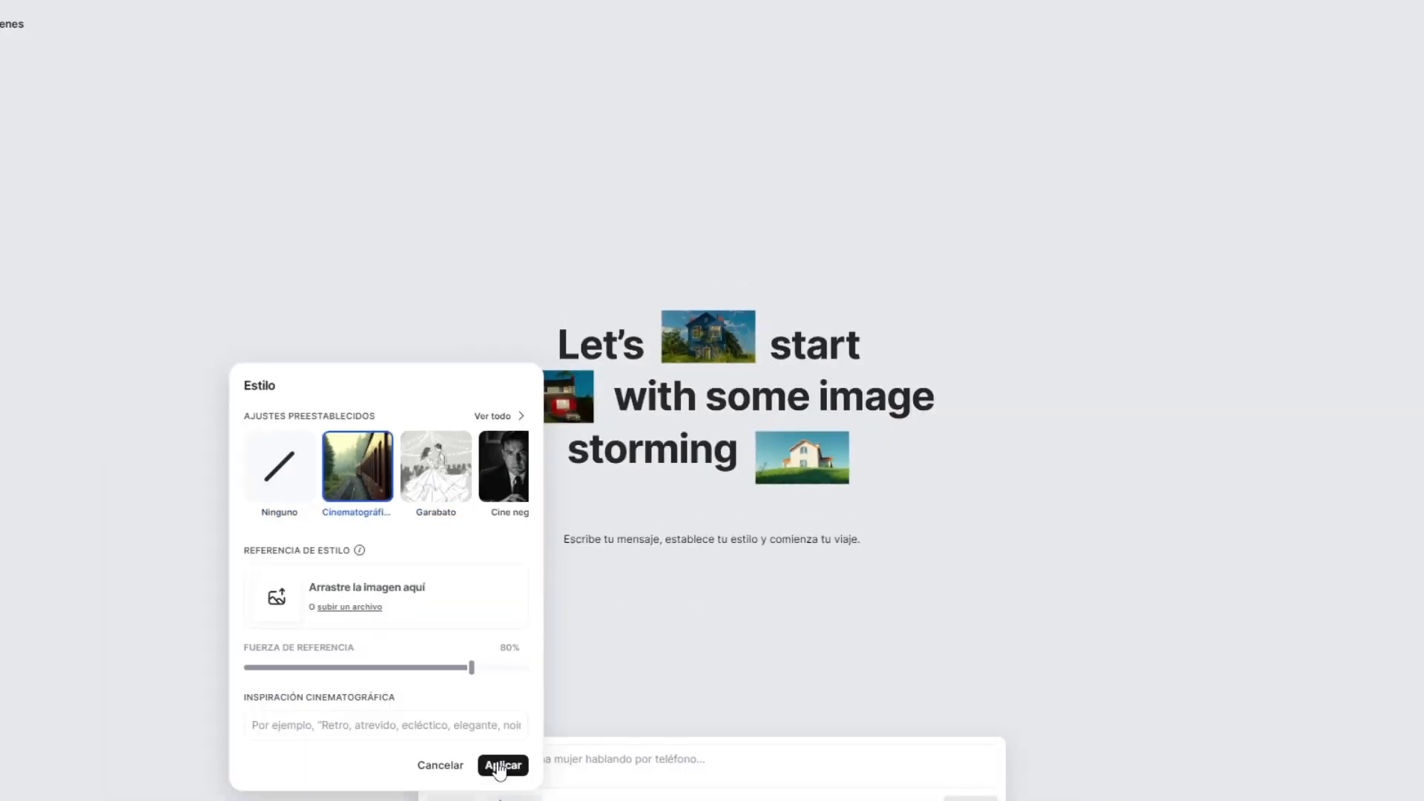
click(501, 766)
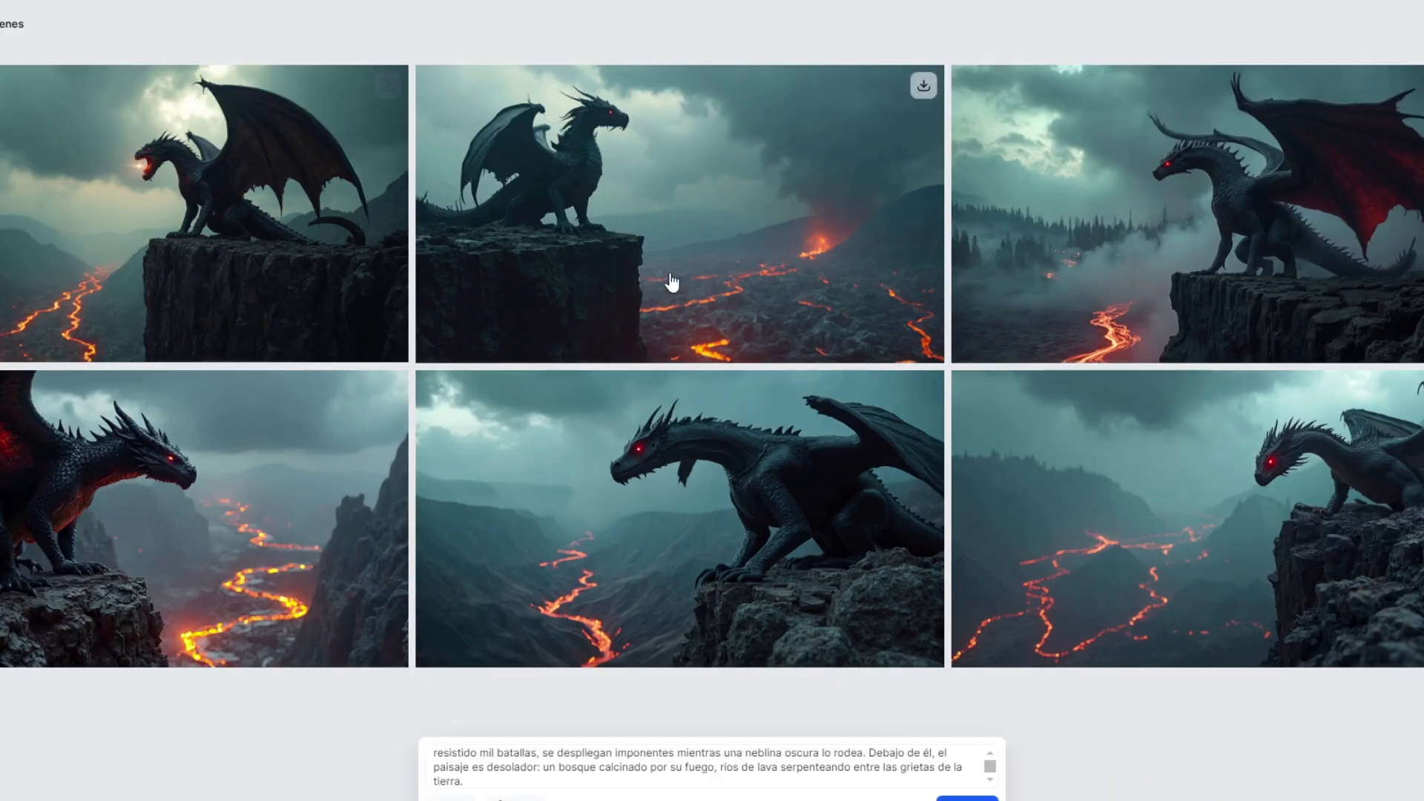
Review the beginning of the black dragon prompt used for the generated images
scroll(642, 716, up, 5)
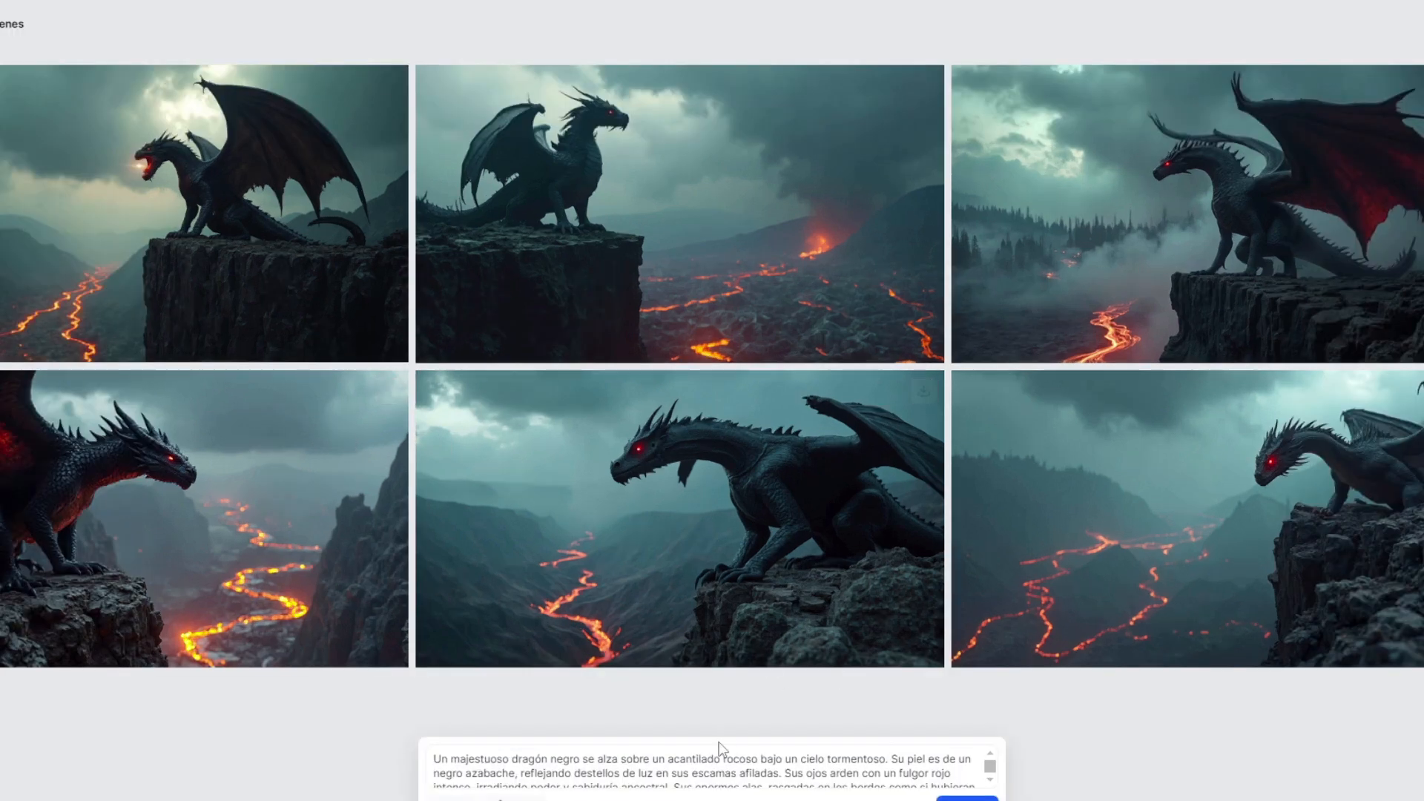
Read the rest of the black dragon prompt, enlarge the third generated image and close the enlarged view
scroll(718, 697, down, 5)
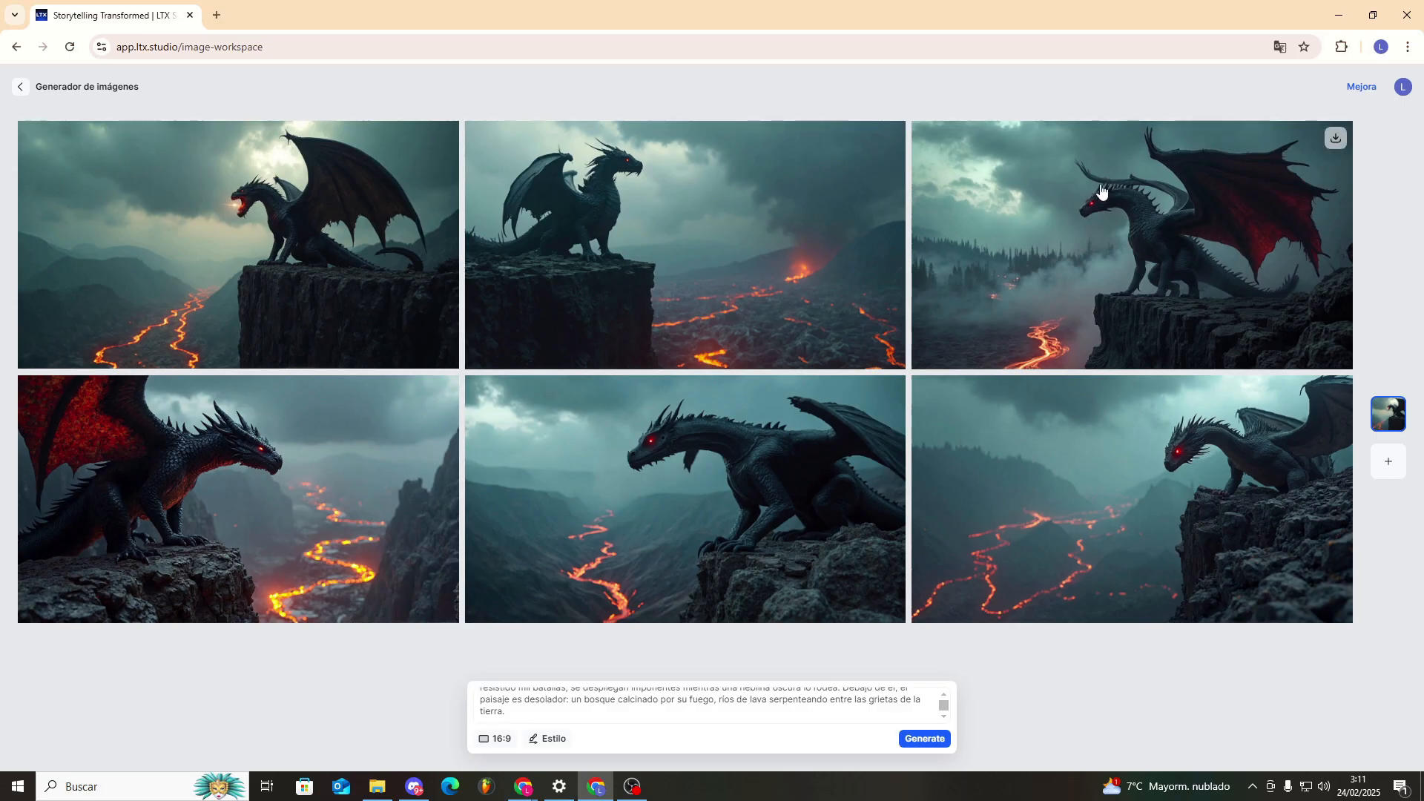
click(1105, 249)
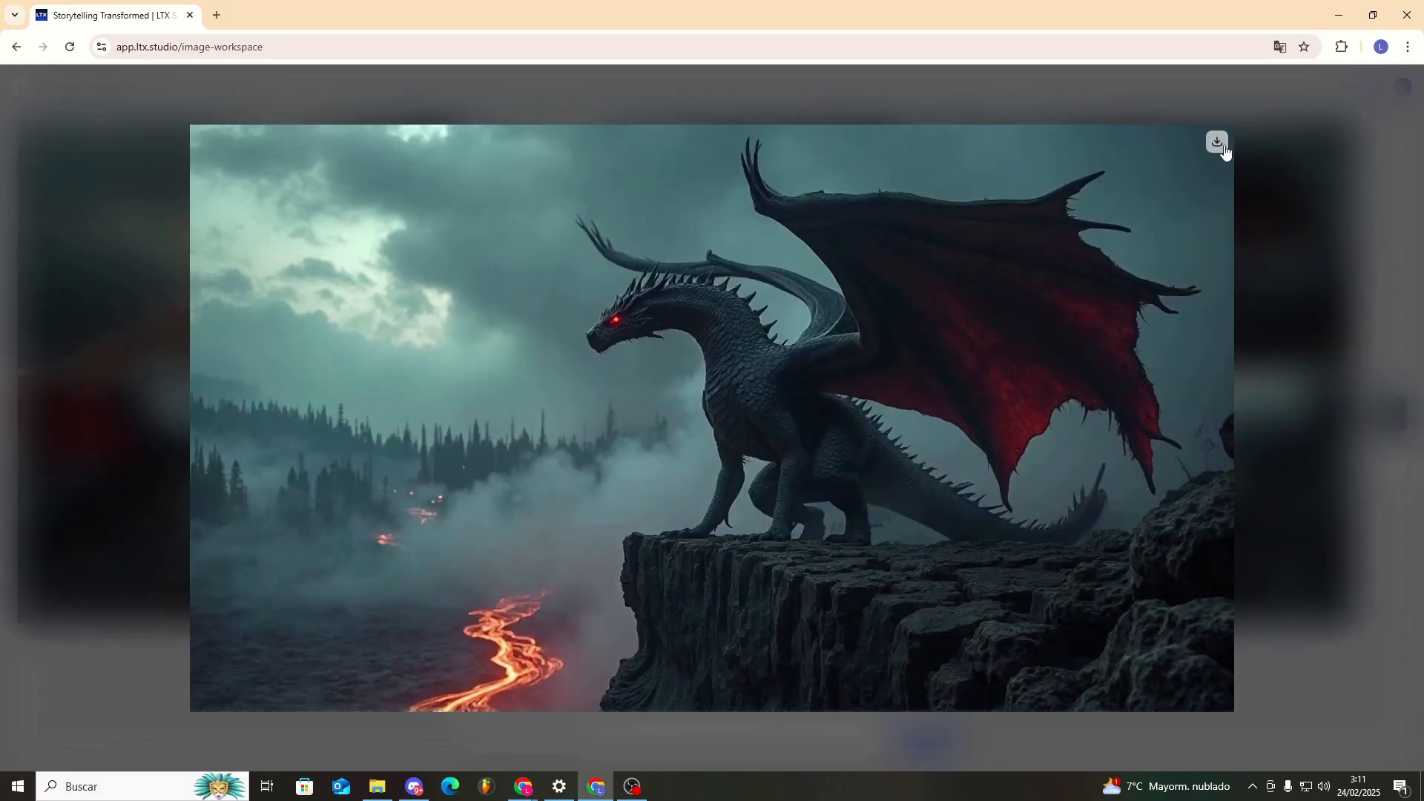
click(1191, 116)
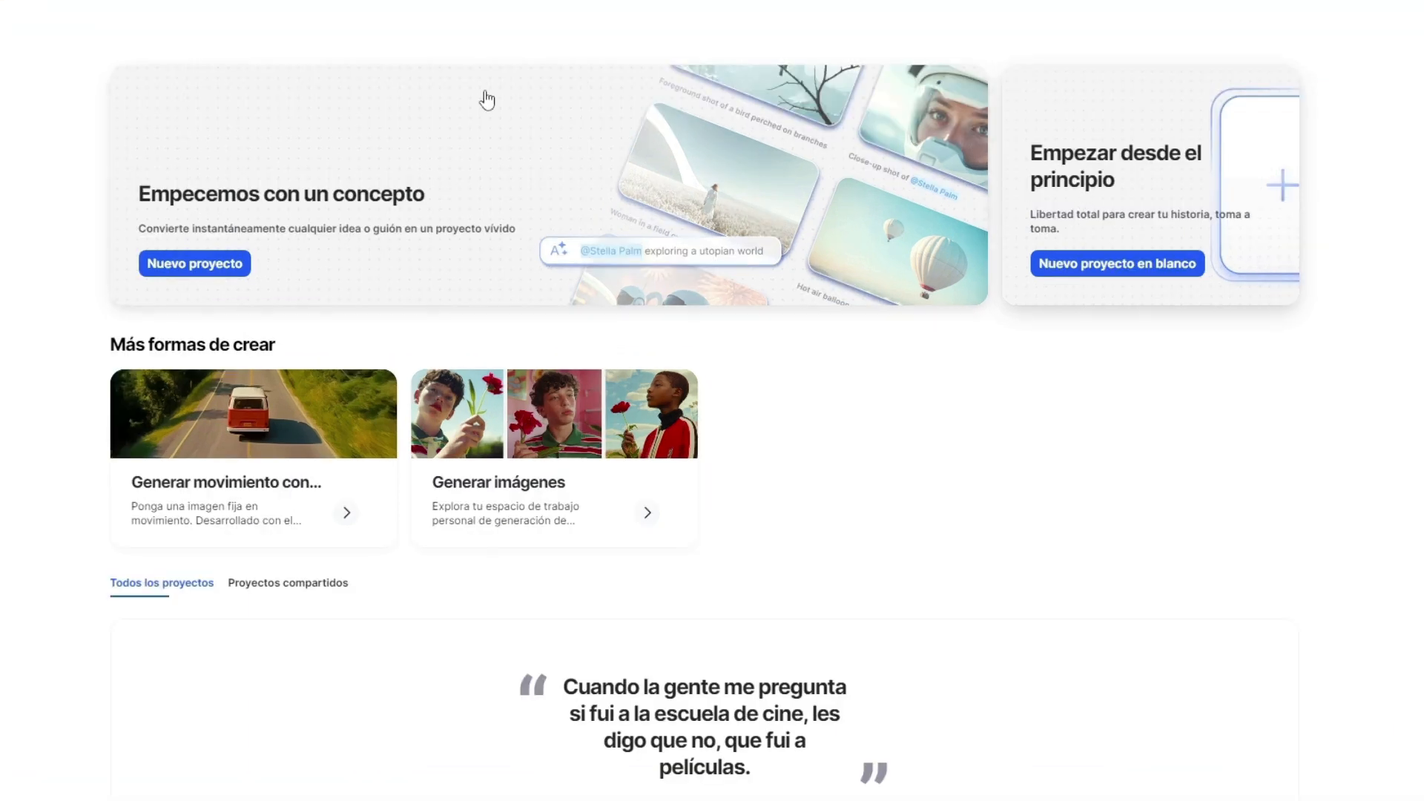
Start a new project from a concept and review the optional settings on the concept form
click(591, 147)
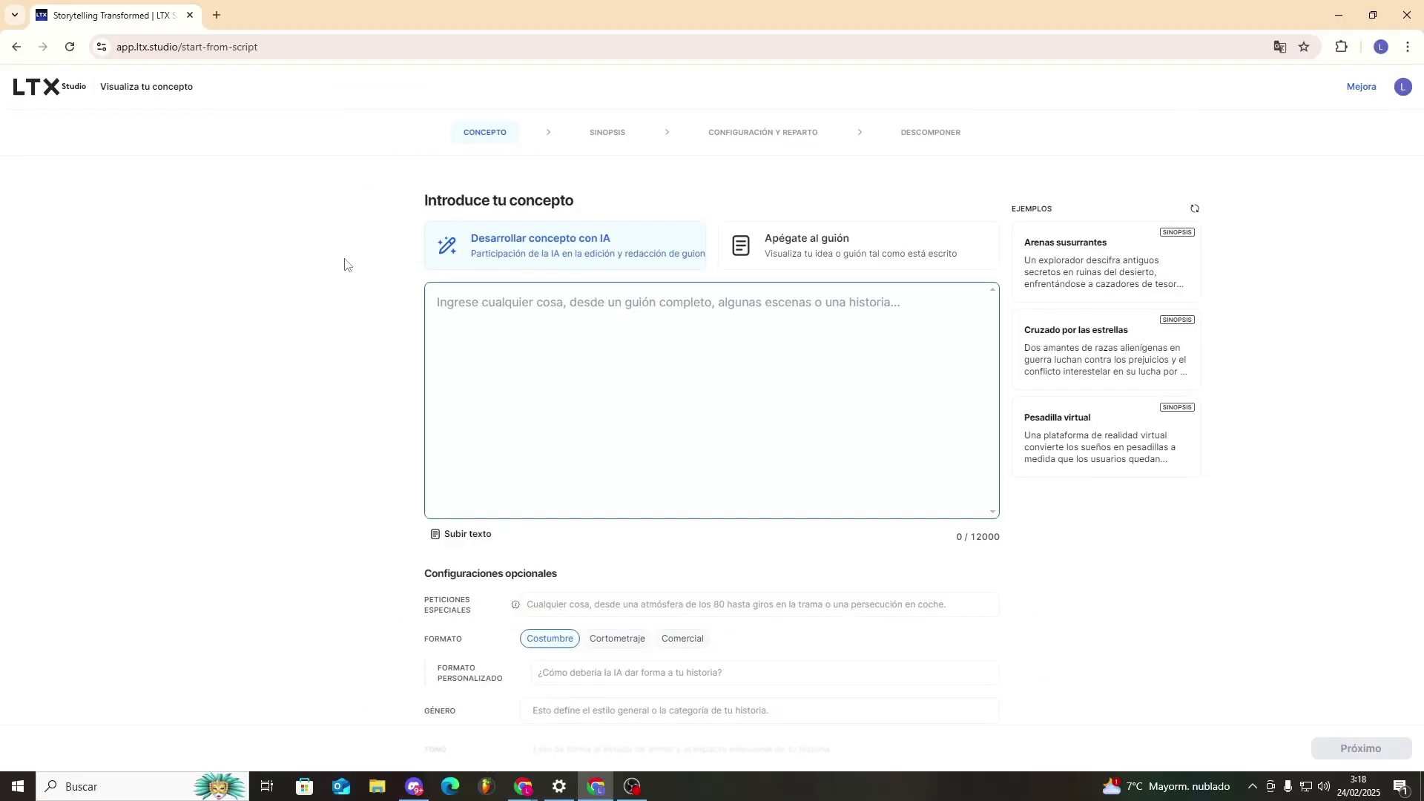
scroll(274, 334, down, 1)
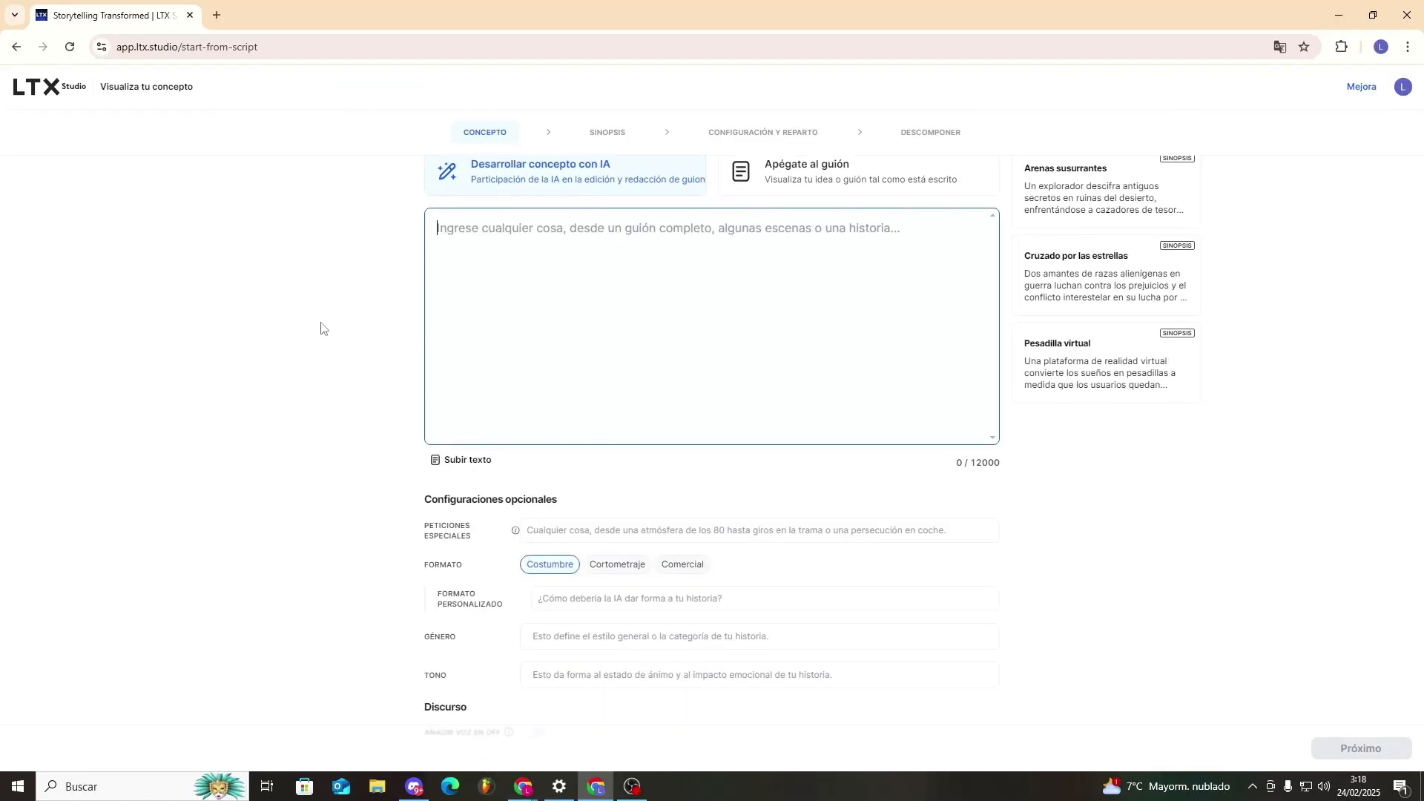
scroll(381, 388, down, 1)
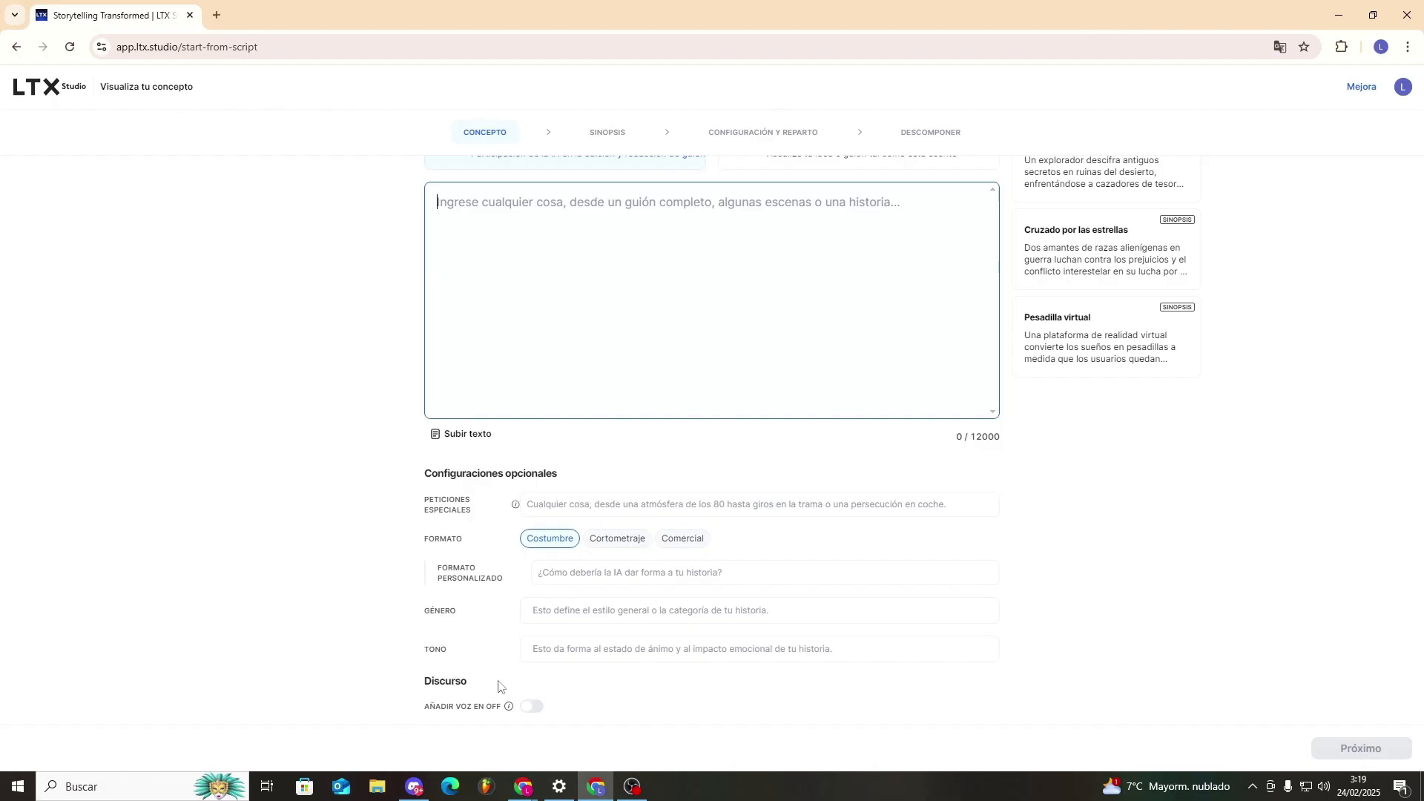
scroll(343, 597, up, 2)
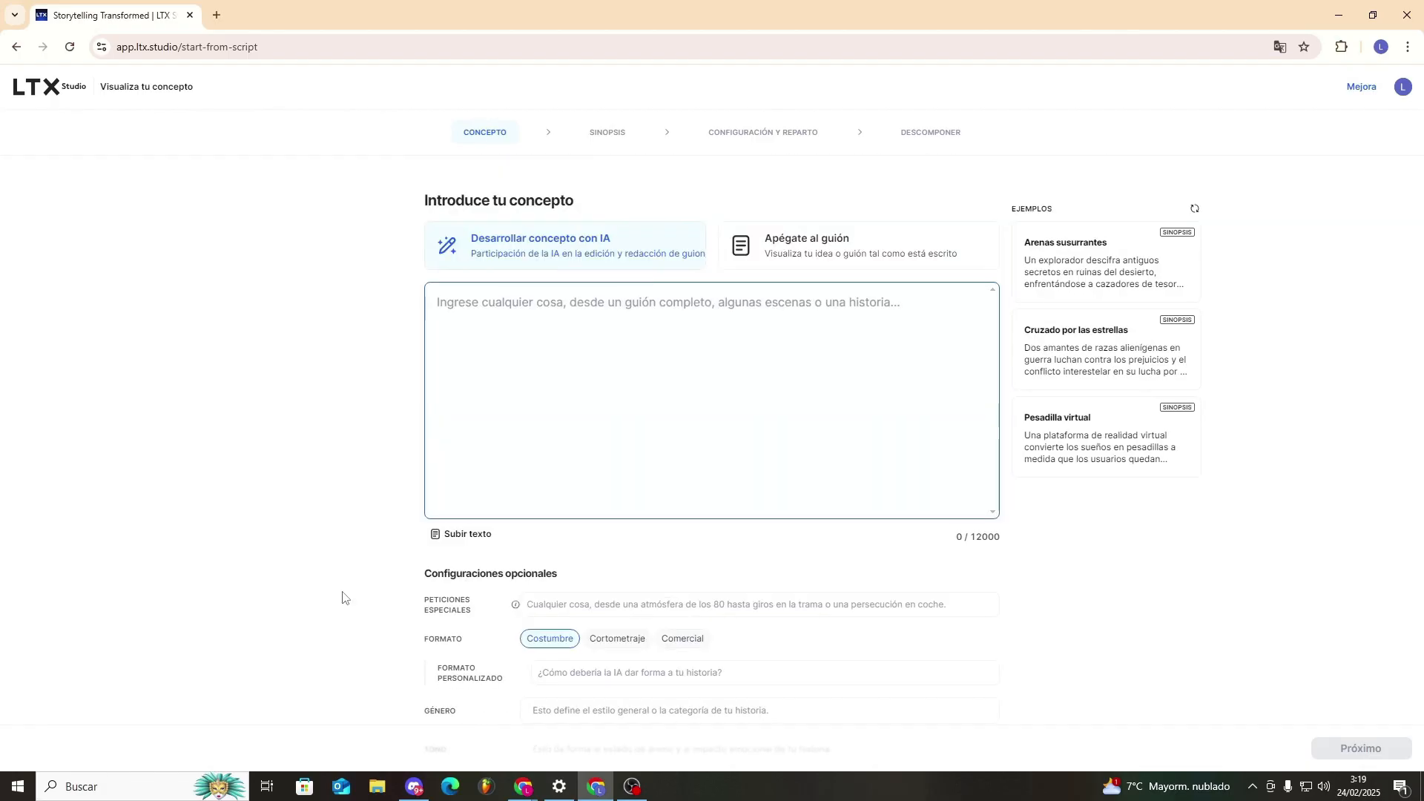
Switch to ChatGPT and review the "Duelo al Amanecer" samurai duel prompt, including its description, style and special instructions
key(alt+Tab)
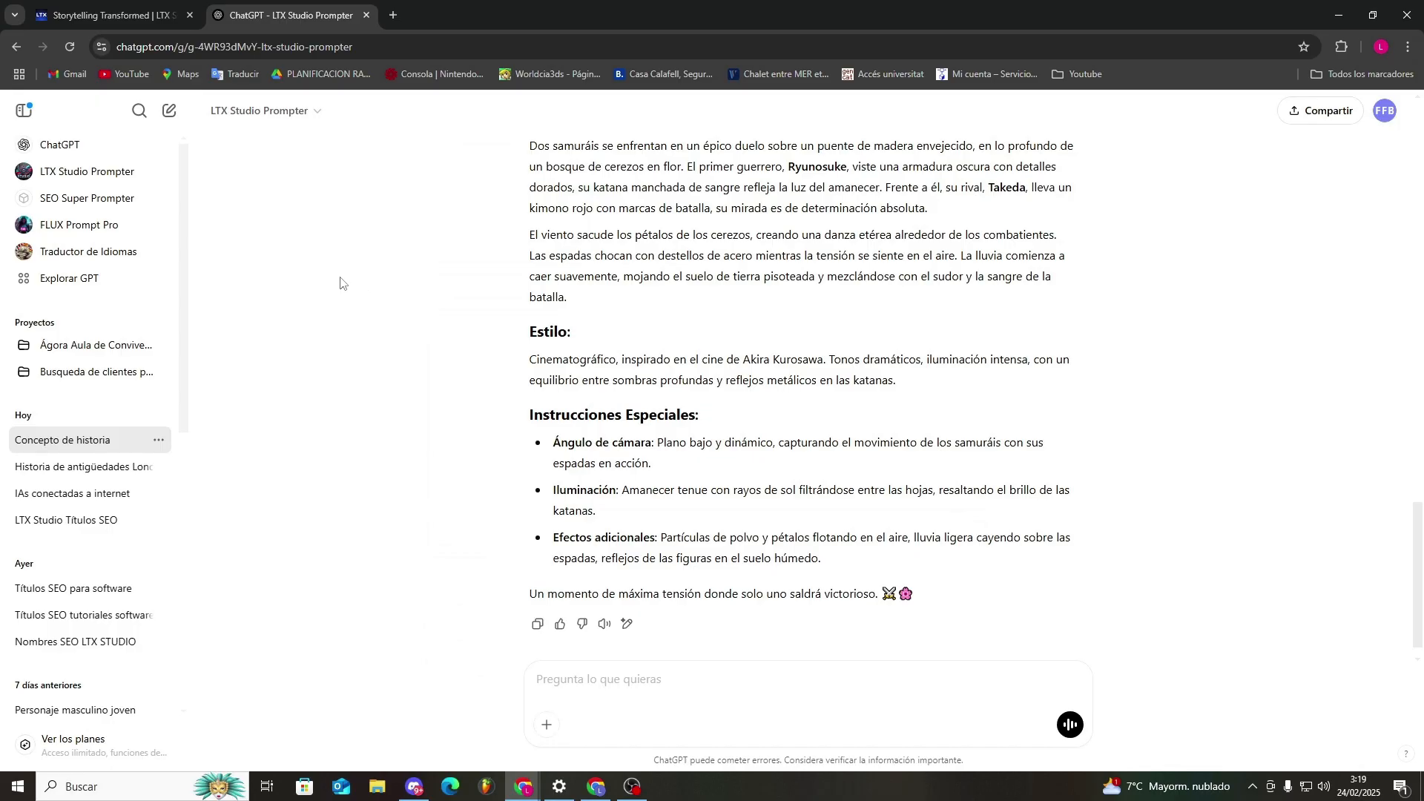
scroll(520, 460, up, 4)
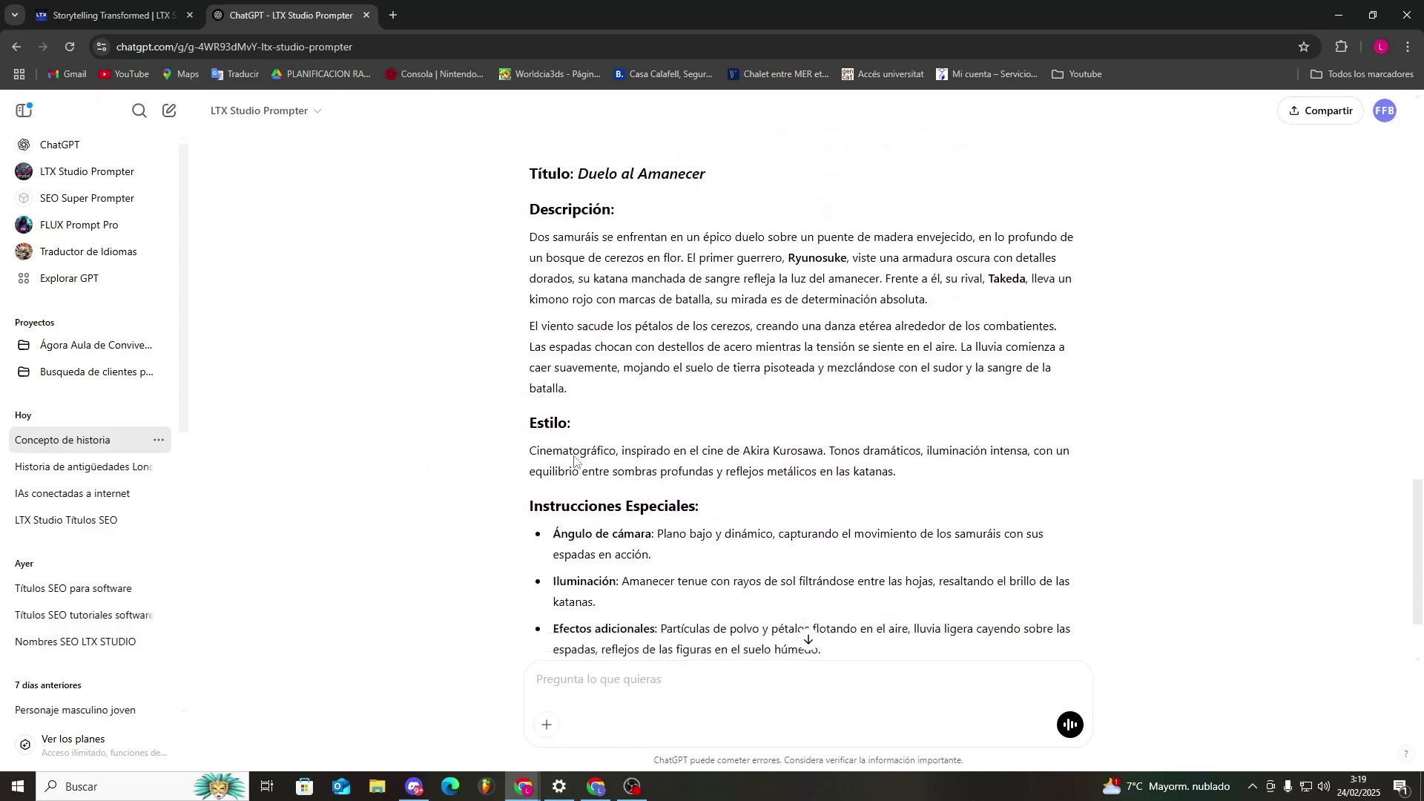
scroll(850, 371, down, 2)
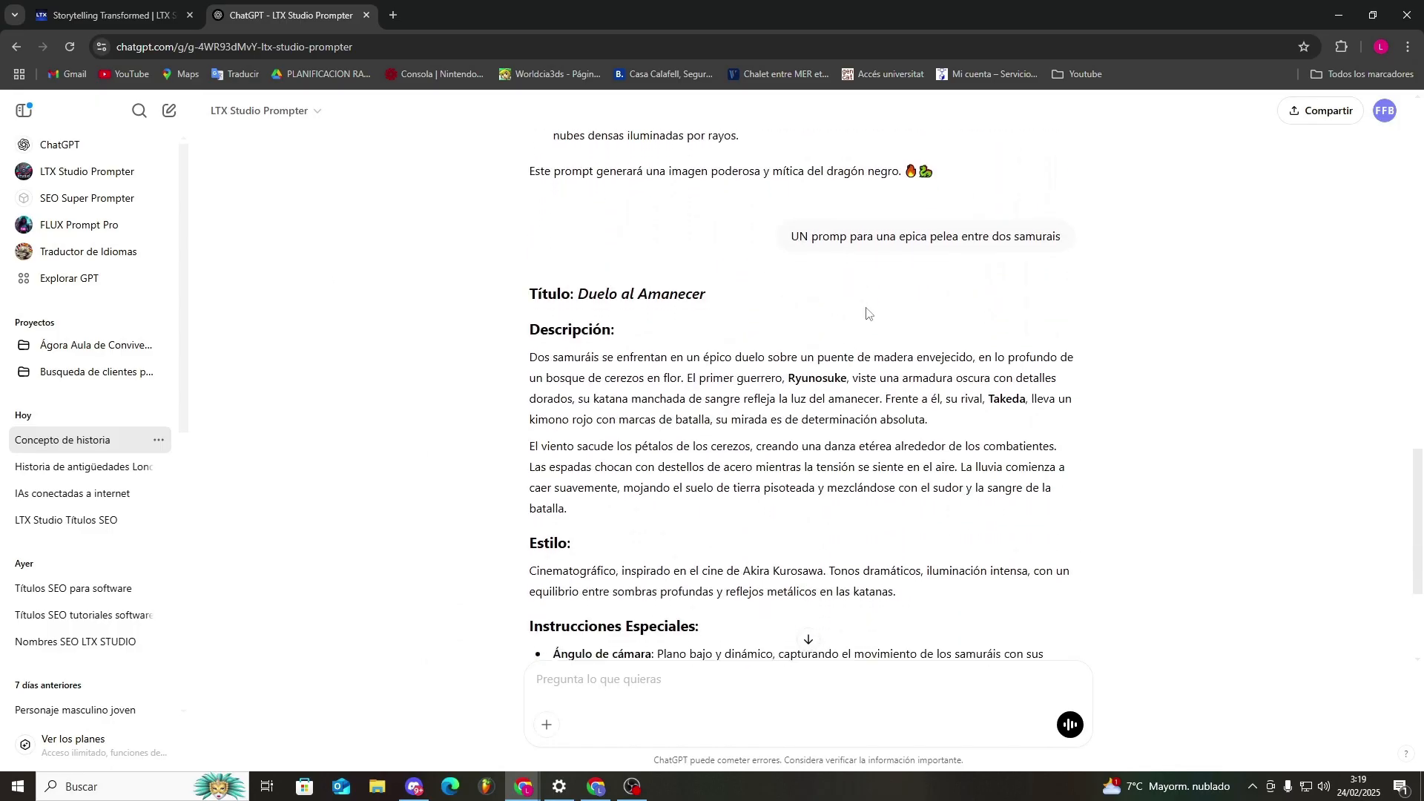
scroll(668, 326, down, 1)
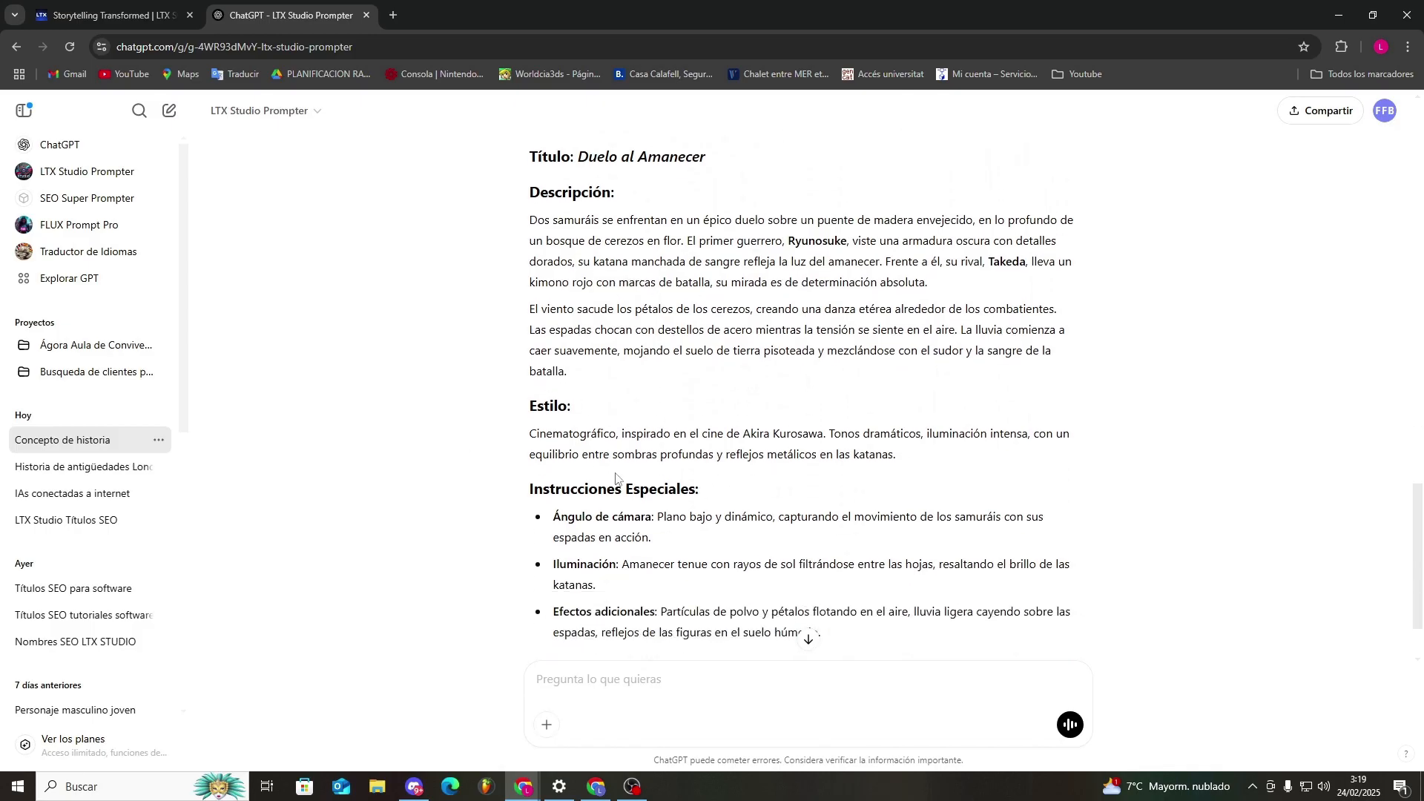
scroll(615, 478, down, 1)
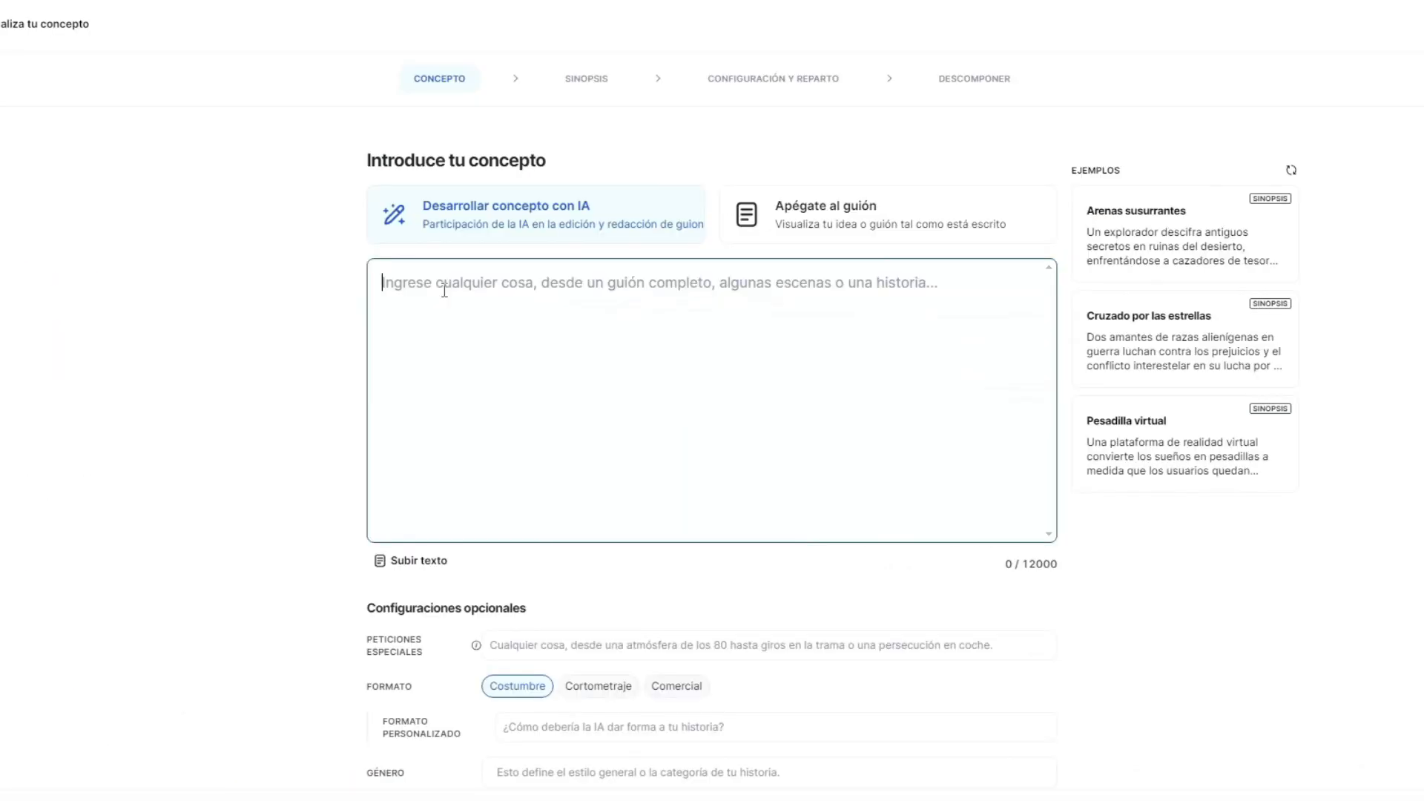
Enter the description of the two samurai duelling on a wooden bridge as the LTX Studio concept and generate its synopsis
text(Dos samuráis se enfrentan en un épico duelo sobre un puente de madera envejecido, en lo profundo de un bosque de cerezos en flor. El primer guerrero, Ryunosuke, viste una armadura oscura con detalles dorados, su katana manchada de sangre refleja la luz del amanecer. Frente a él, su rival, Takeda, lleva un kimono rojo con marcas de batalla, su mirada es de determinación absoluta.  El viento sacude los pétalos de los cerezos, creando una danza etérea alrededor de los combatientes. Las espadas chocan con destellos de acero mientras la tensión se siente en el aire. La lluvia comienza a caer suavemente, mojando el suelo de tierra pisoteada y mezclándose con el sudor y la sangre de la batalla.)
scroll(589, 636, down, 2)
click(559, 647)
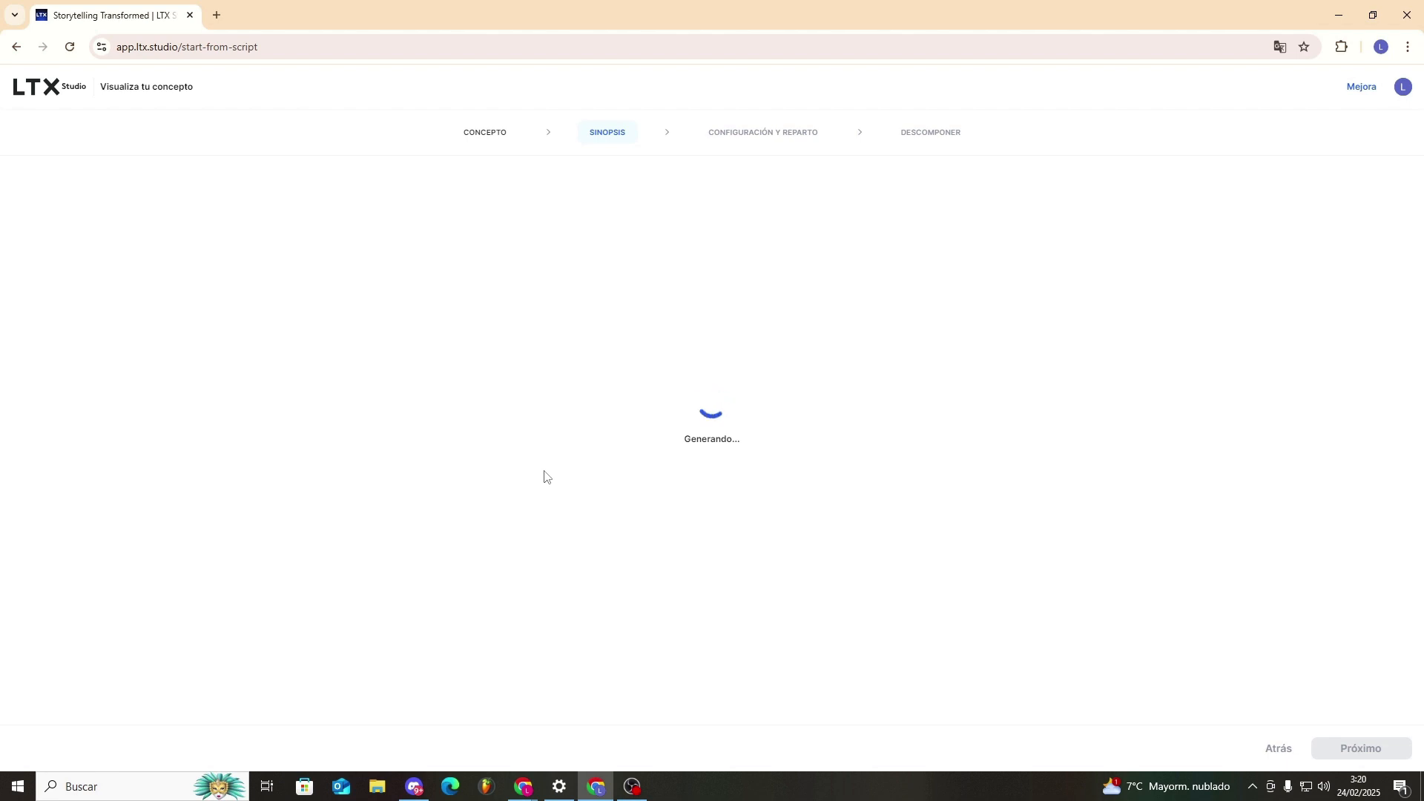
Compare the alternative story "El filo del destino", choose "Duelo de los cerezos en flor" and continue to the settings and cast
click(317, 433)
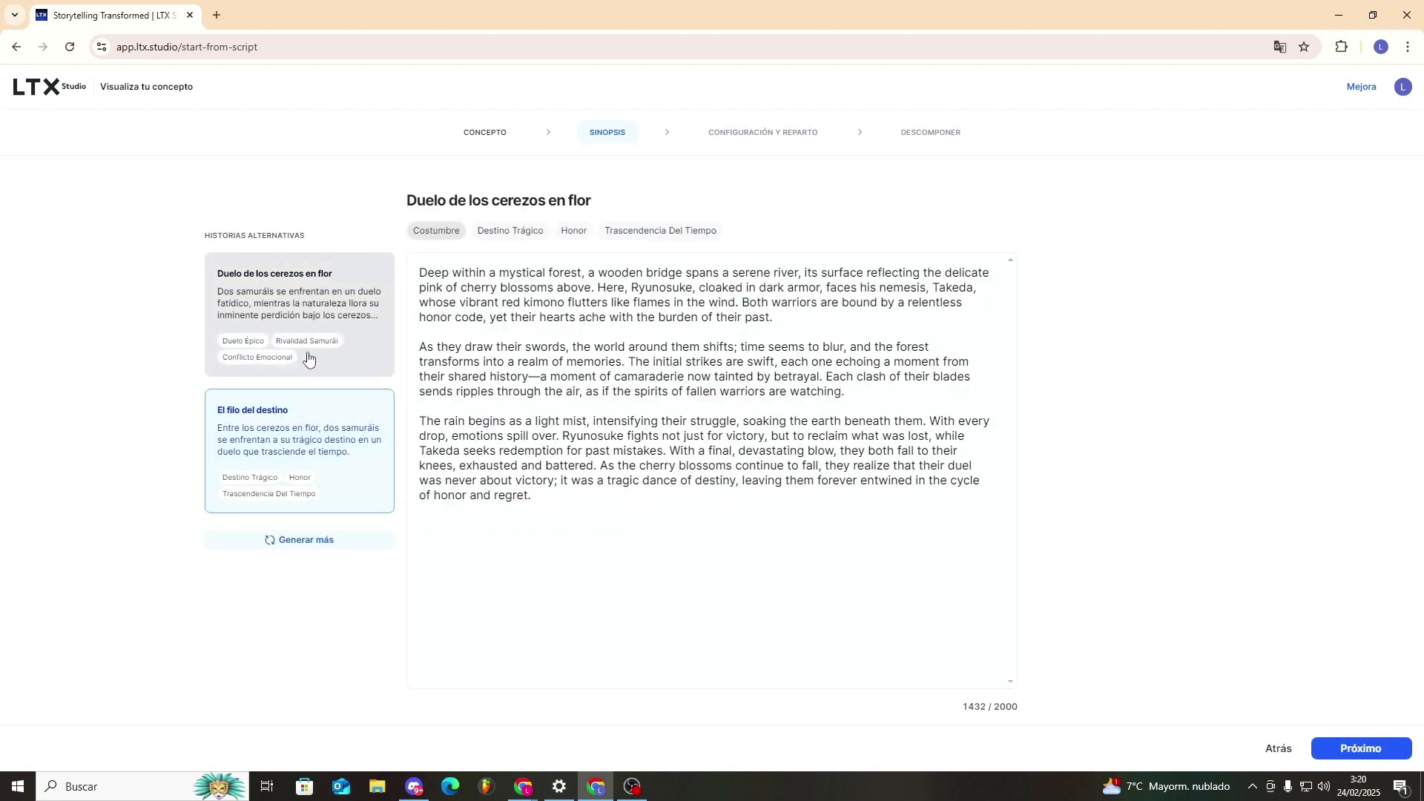
click(310, 324)
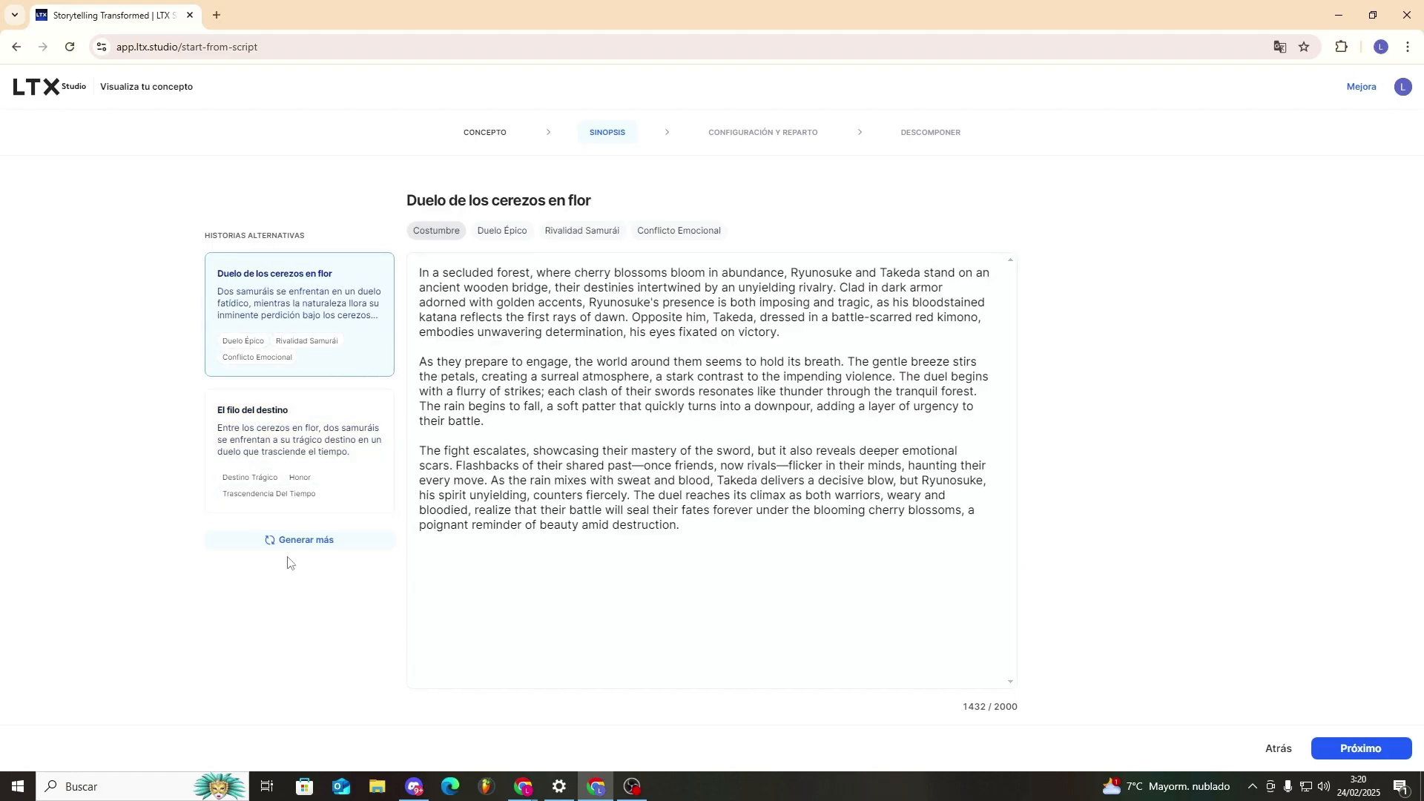
click(1348, 749)
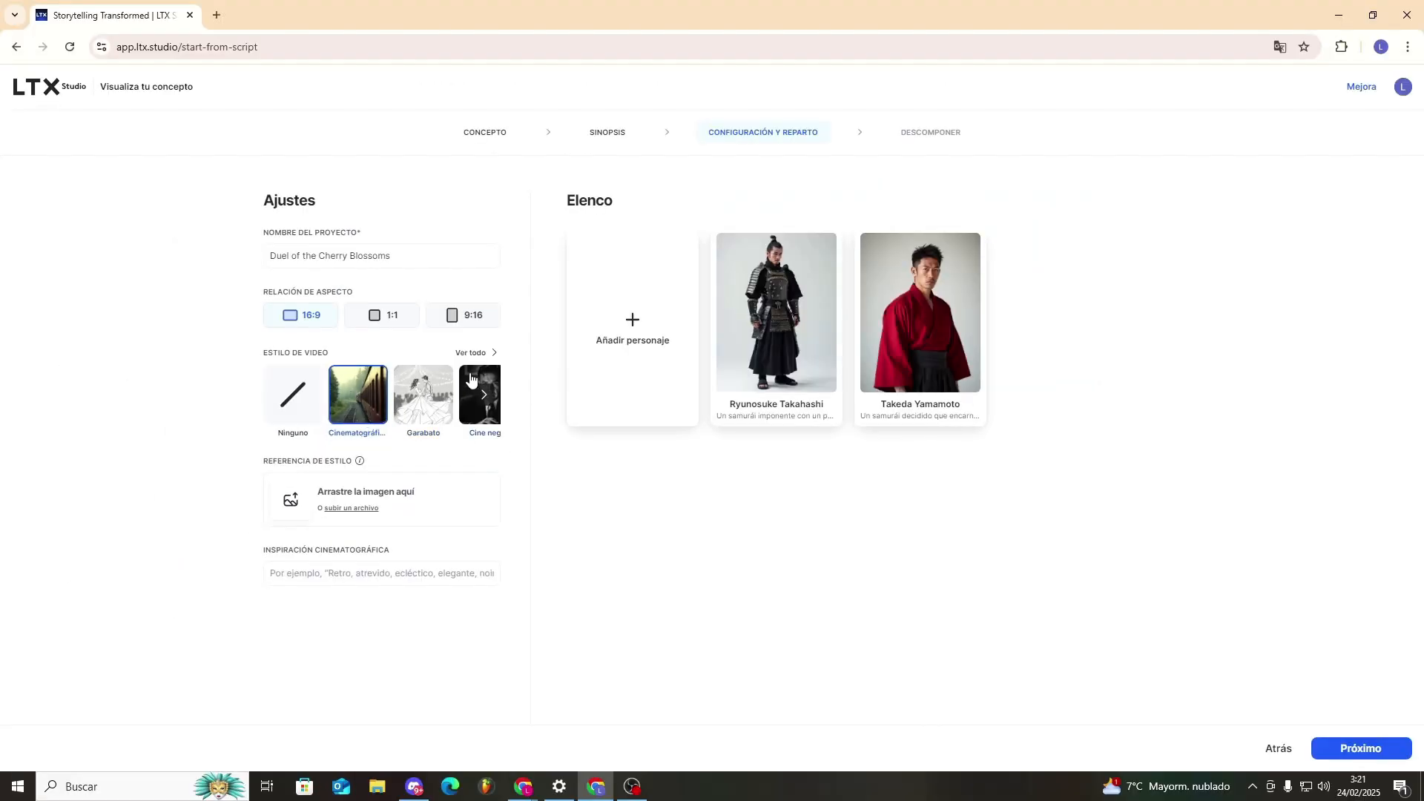
Check the available video styles, continue to the scene breakdown and review the scene descriptions
click(471, 379)
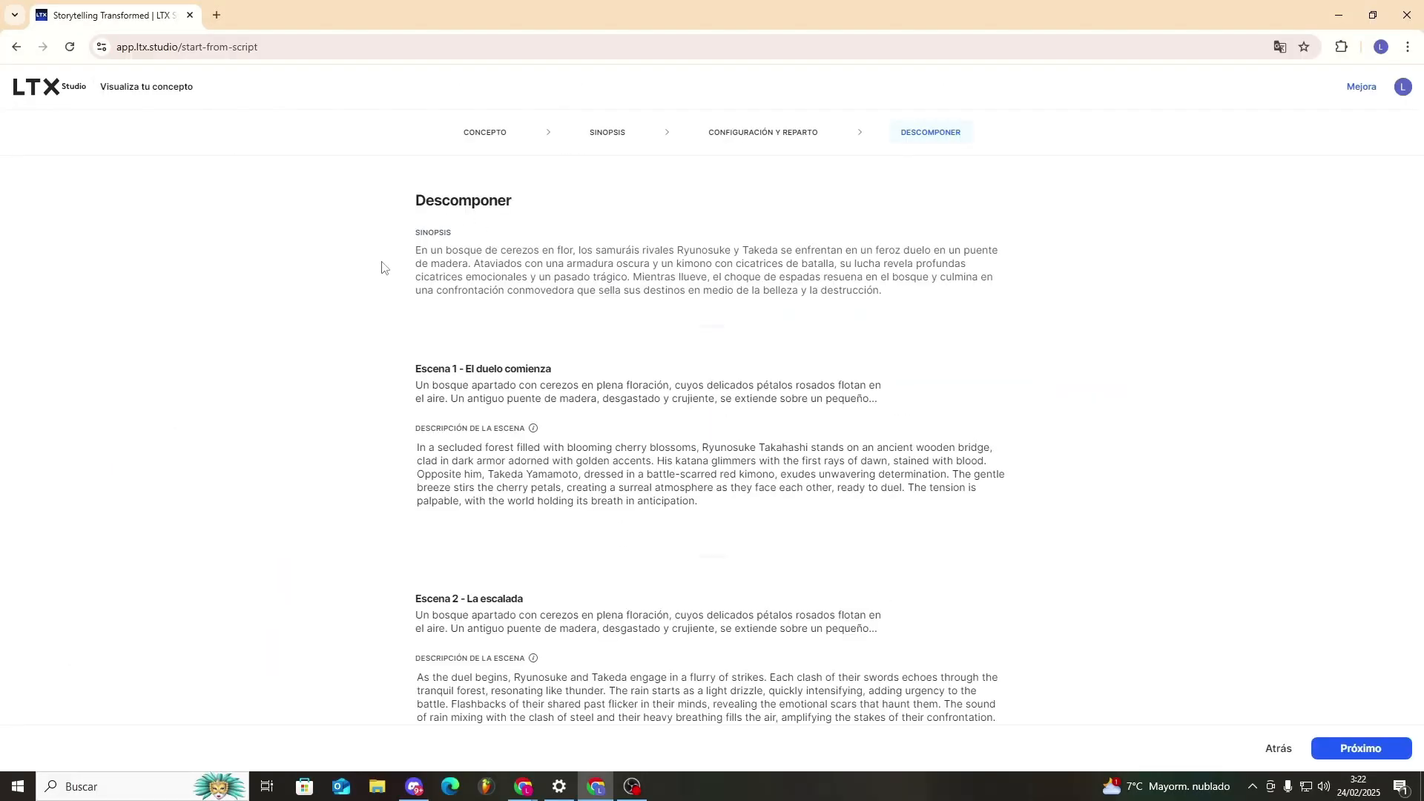
scroll(382, 268, down, 4)
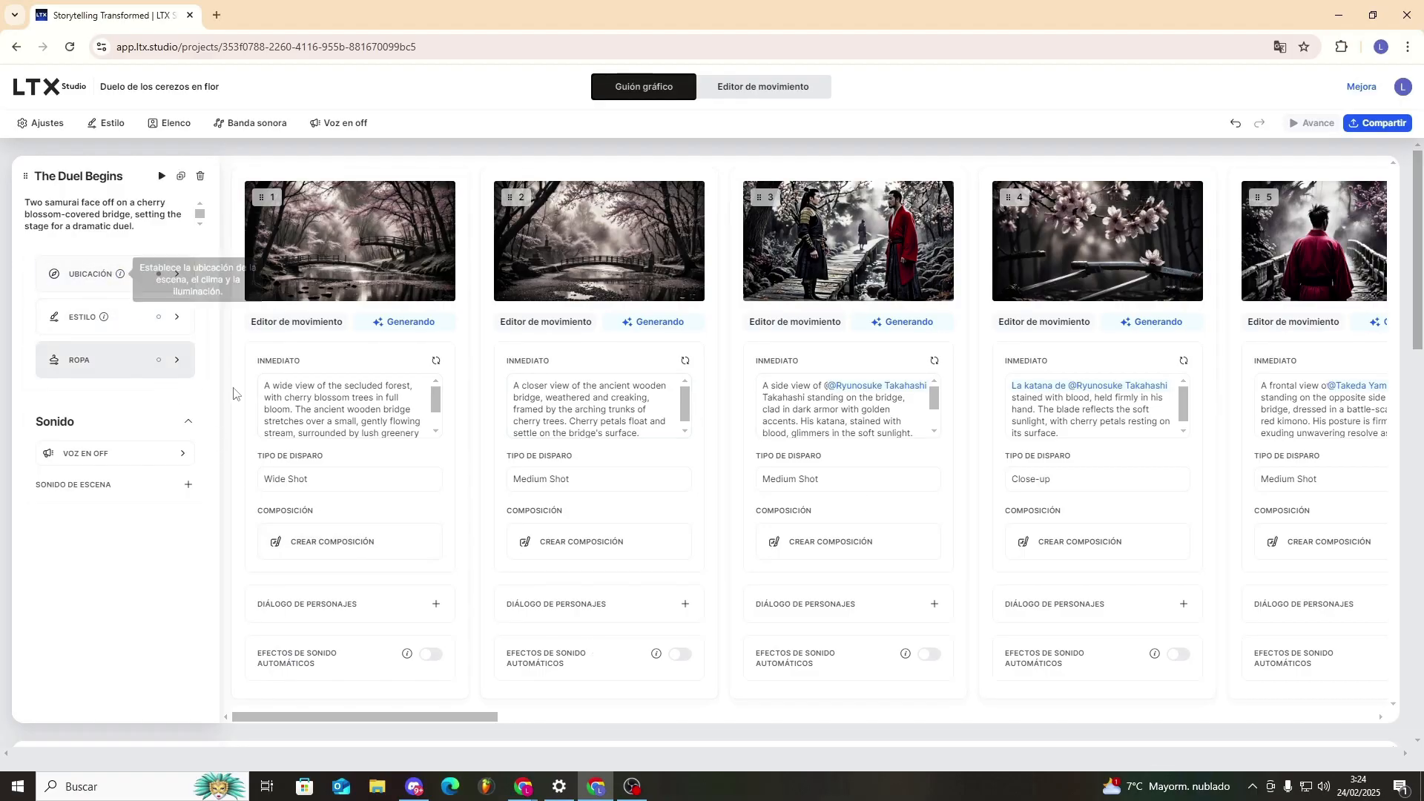
Open and close the location settings of the scene "The Duel Begins", and look through its storyboard shots
click(111, 274)
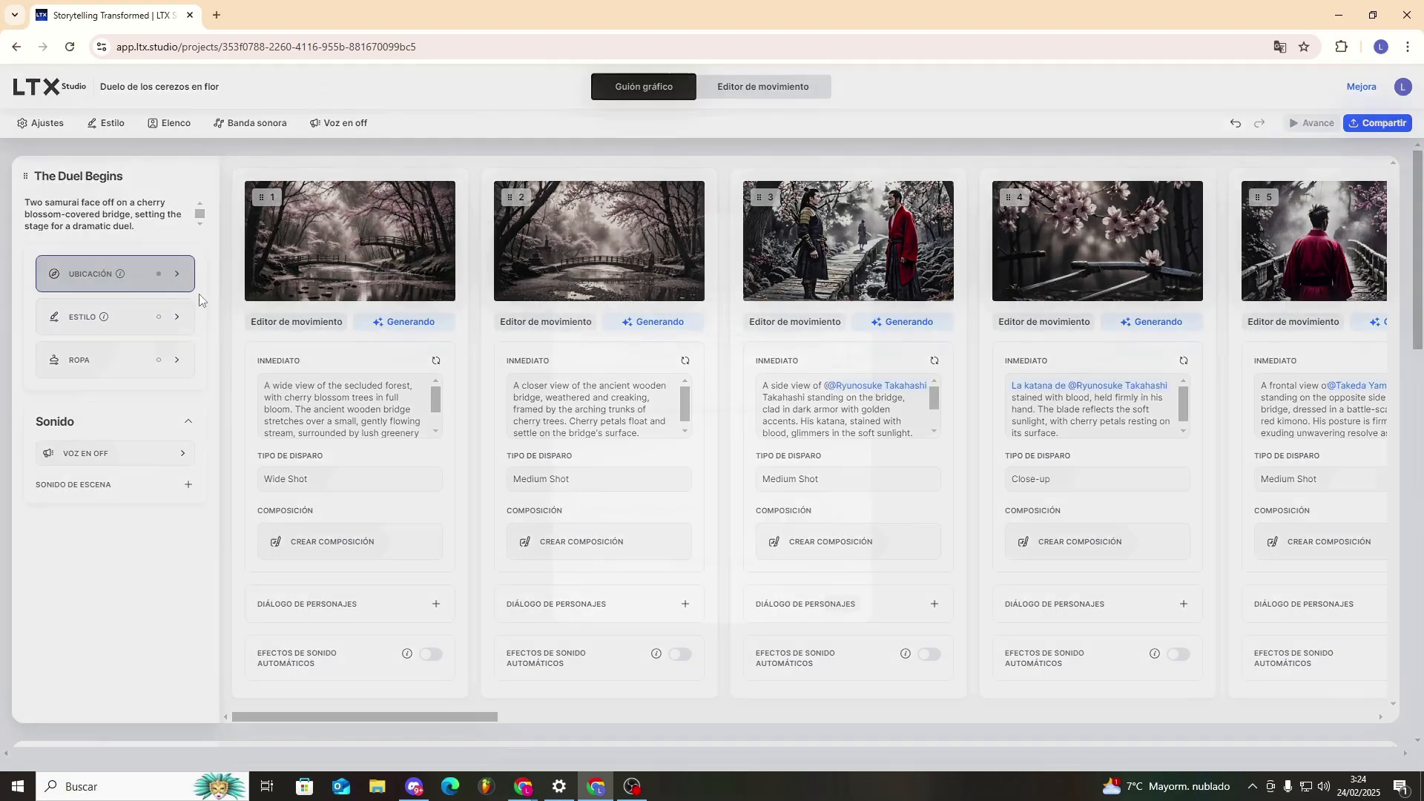
click(792, 611)
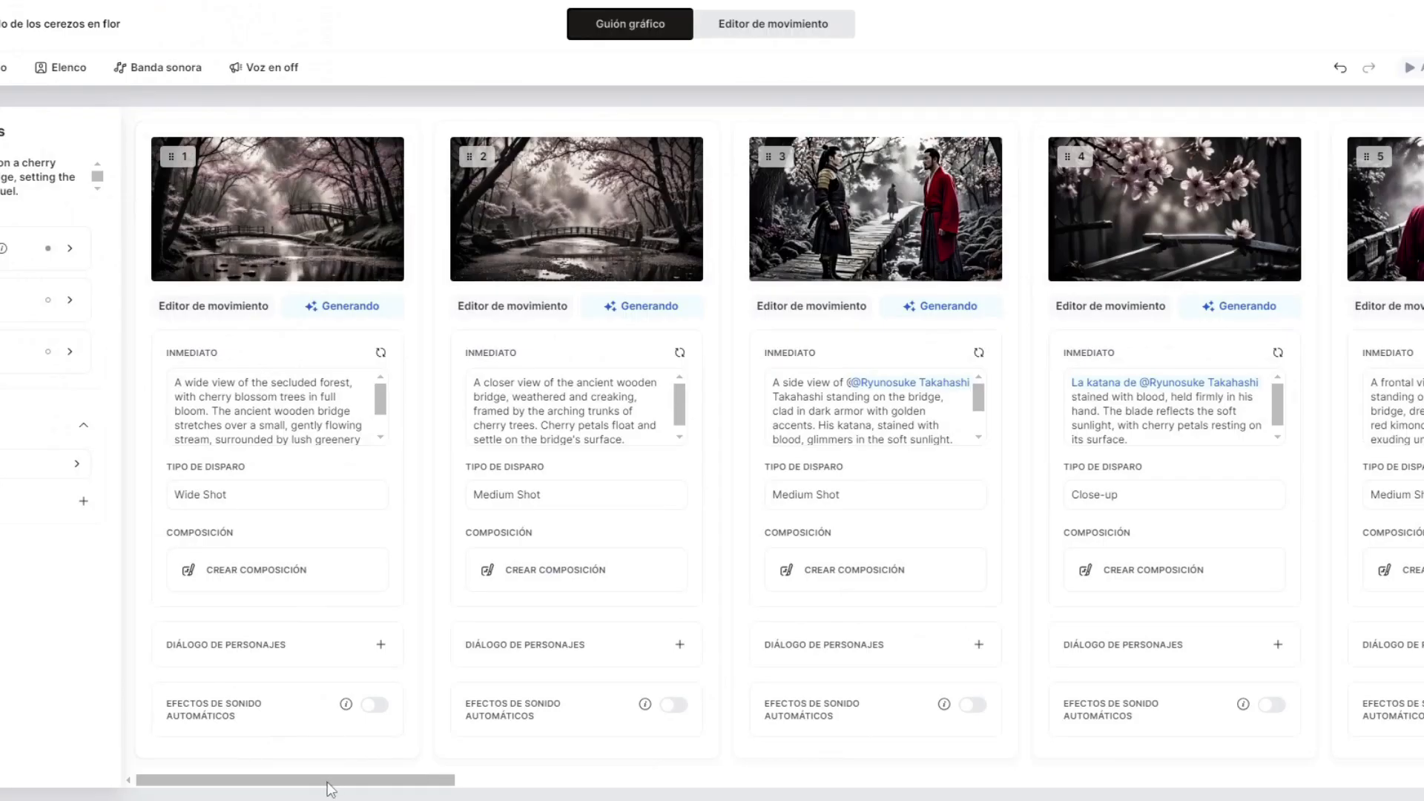
drag(331, 782, 979, 800)
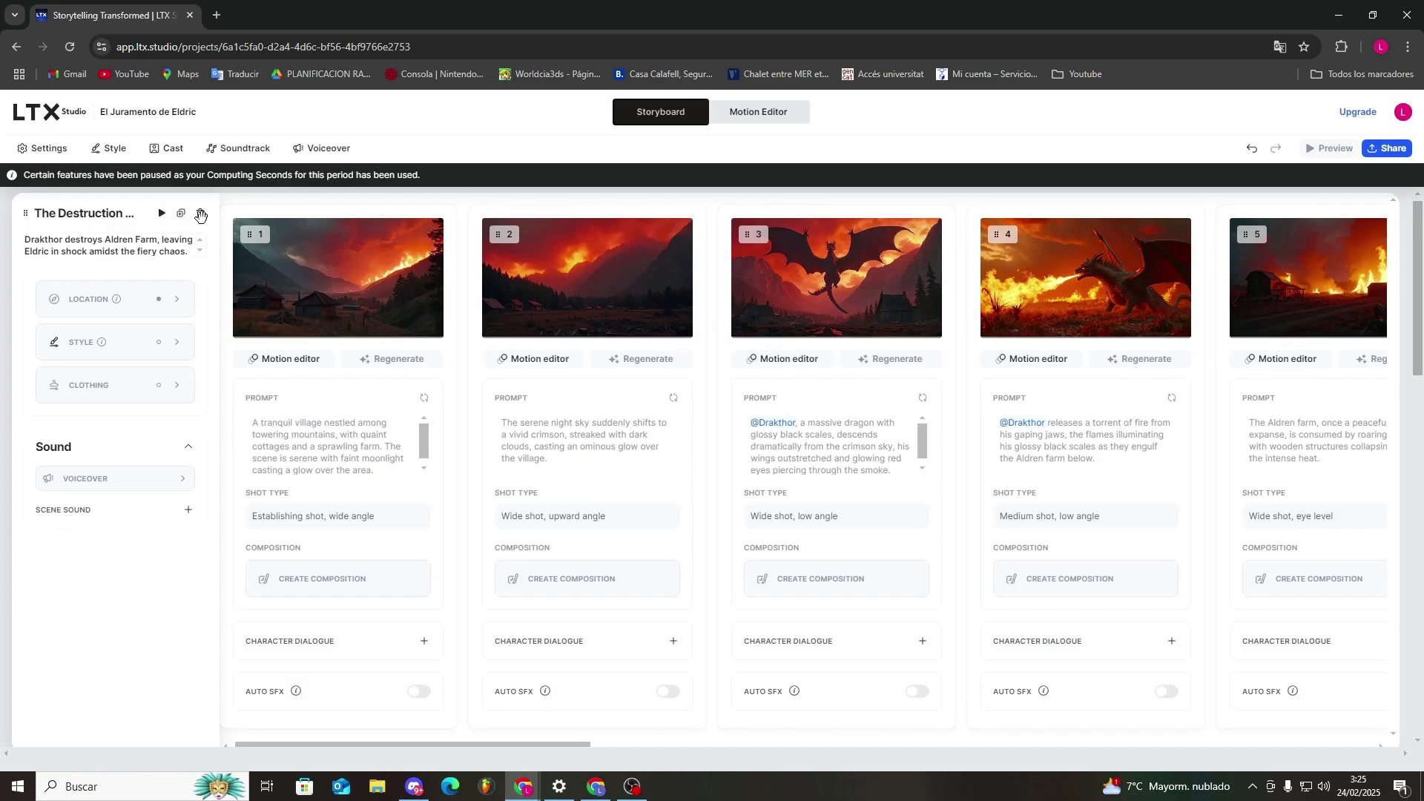
Open and close the first scene's video preview in the "El Juramento de Eldric" project, and look through the following scenes
click(161, 215)
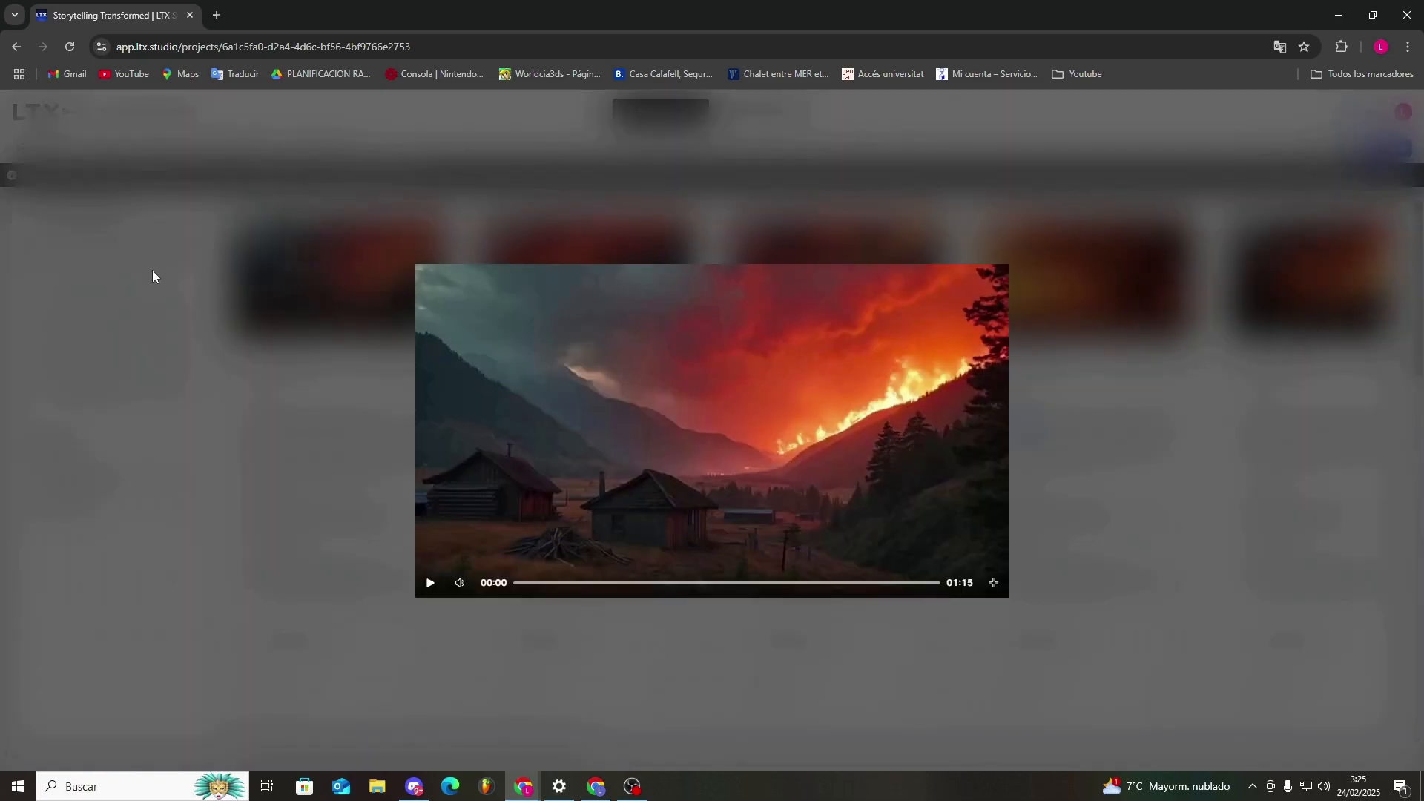
click(523, 640)
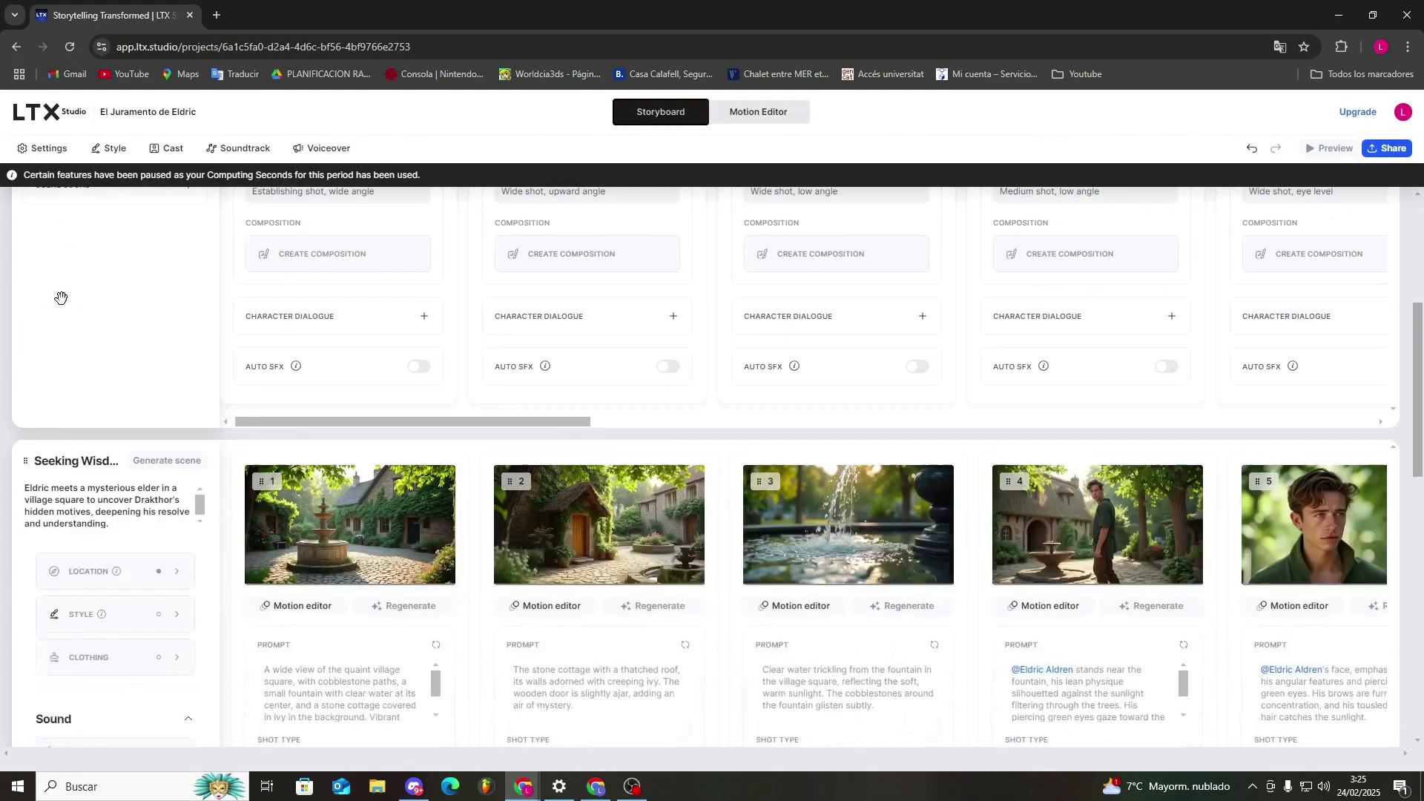
scroll(57, 312, down, 2)
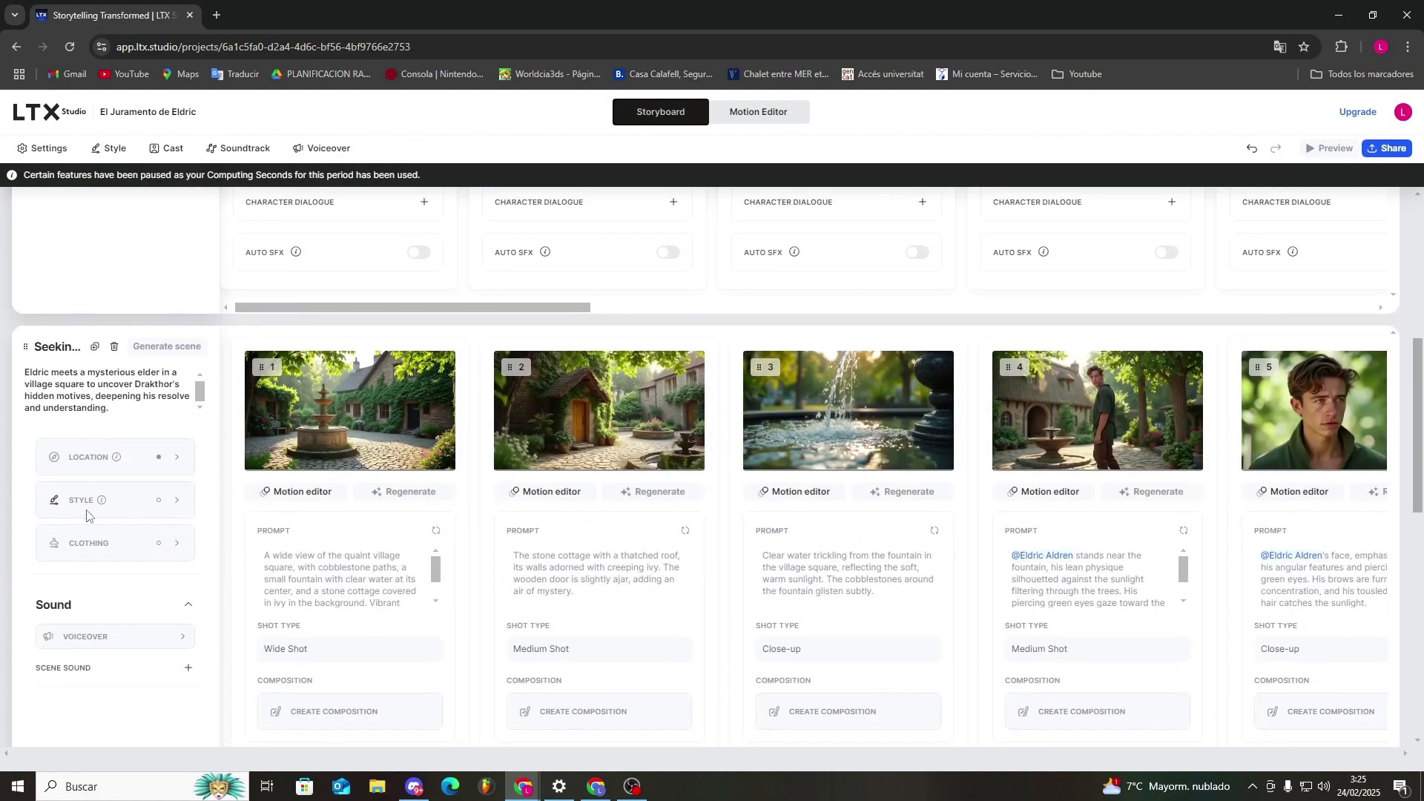
scroll(92, 552, down, 1)
scroll(98, 562, down, 5)
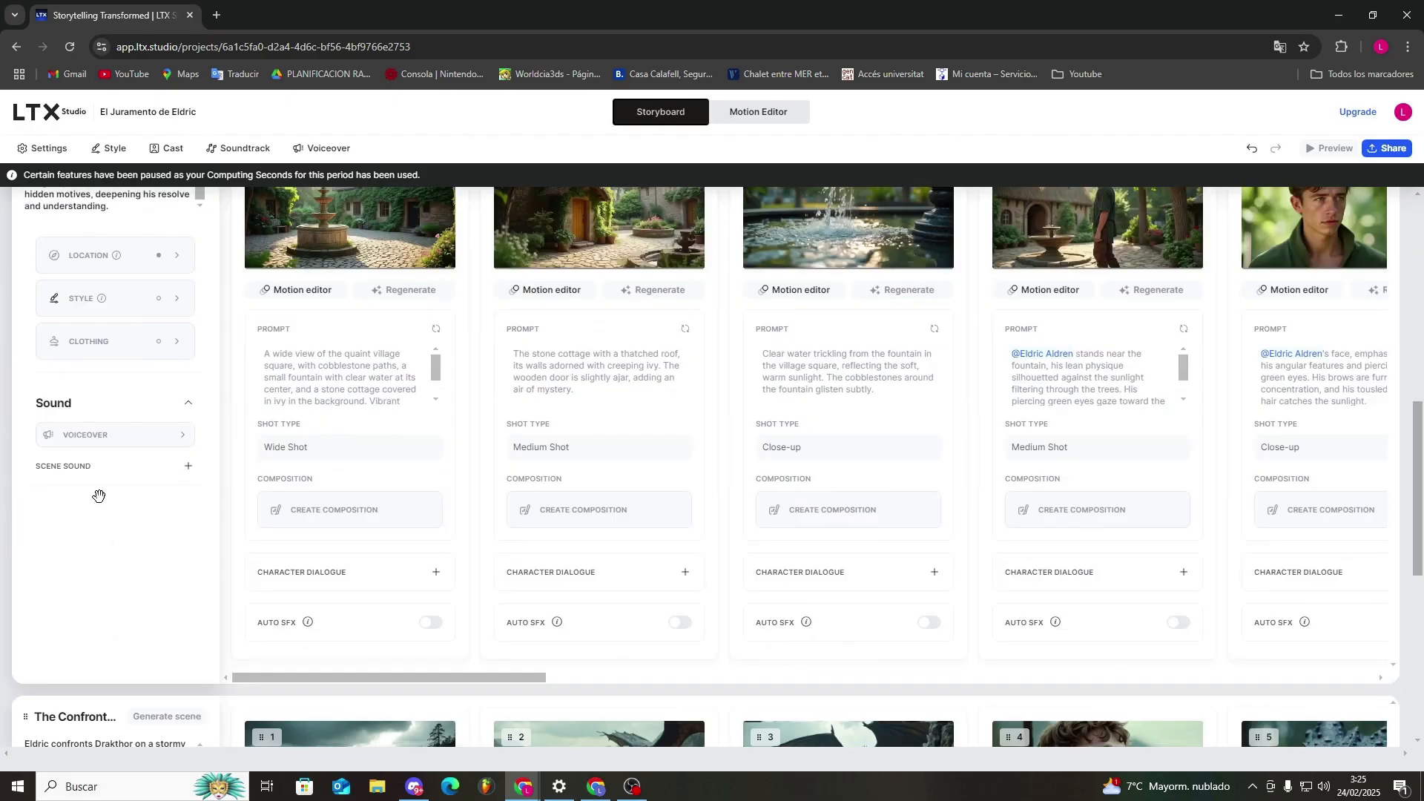
scroll(106, 491, up, 10)
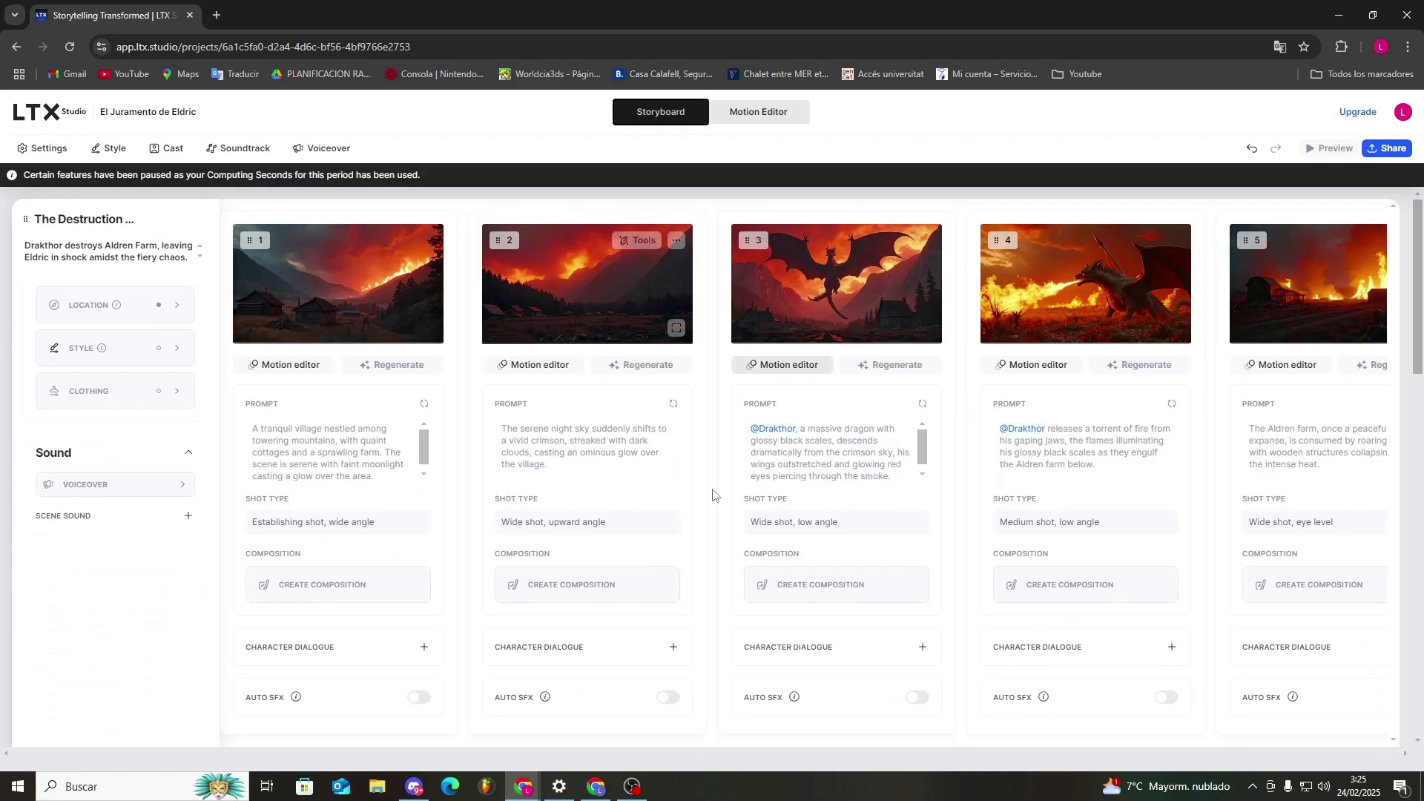
Compare the shots of the first two scenes, play the first scene's video preview and close it
scroll(595, 558, down, 5)
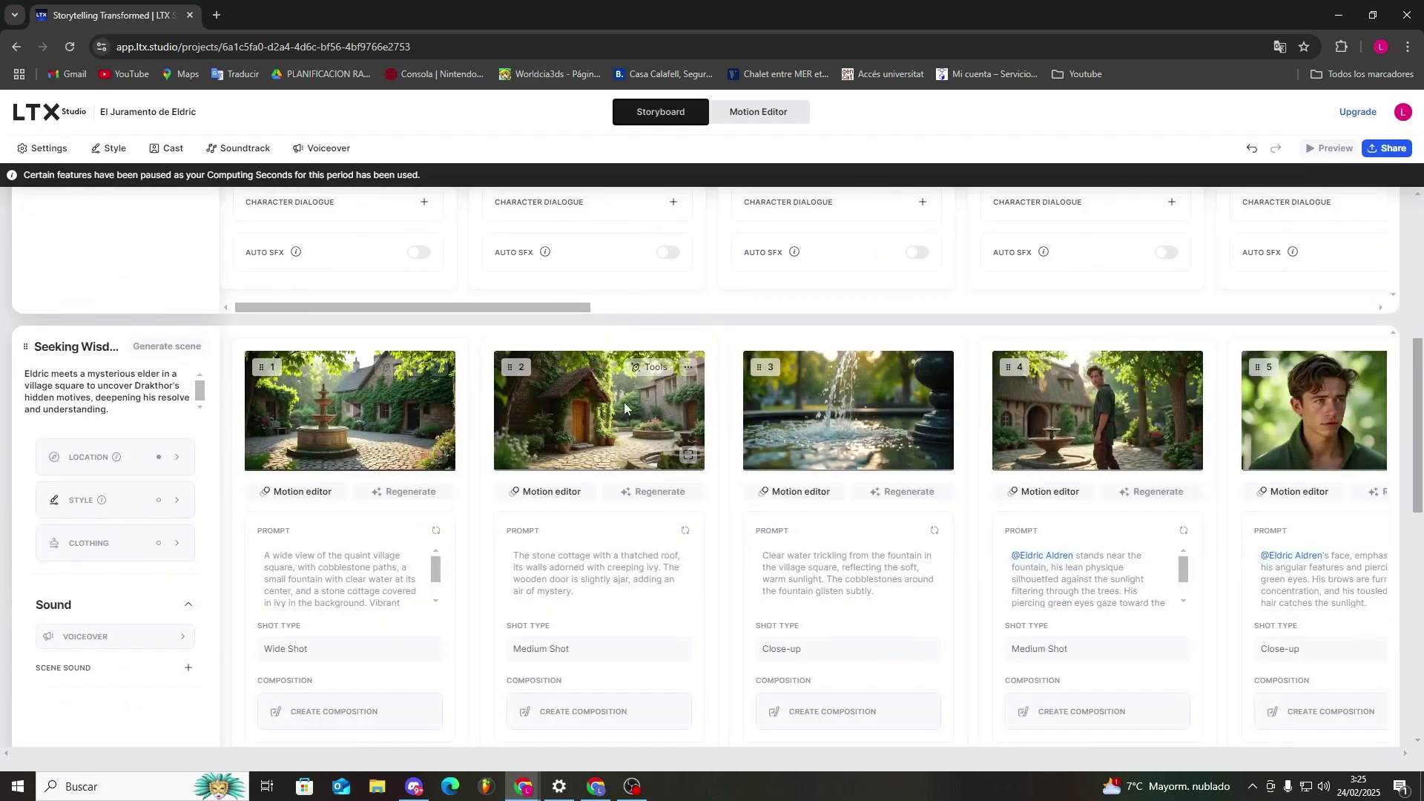
scroll(853, 514, up, 1)
scroll(853, 514, up, 3)
scroll(745, 460, down, 3)
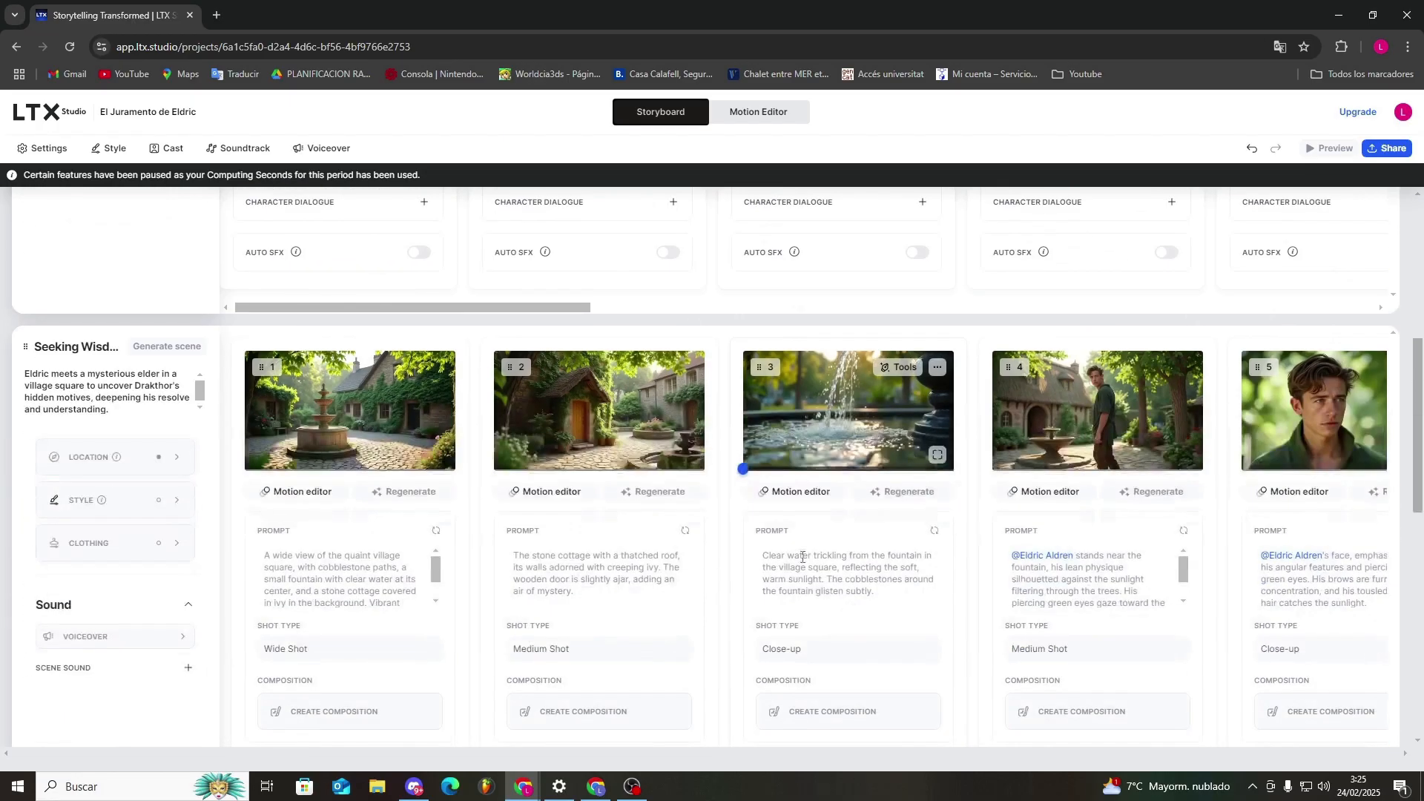
scroll(1057, 391, up, 3)
click(163, 219)
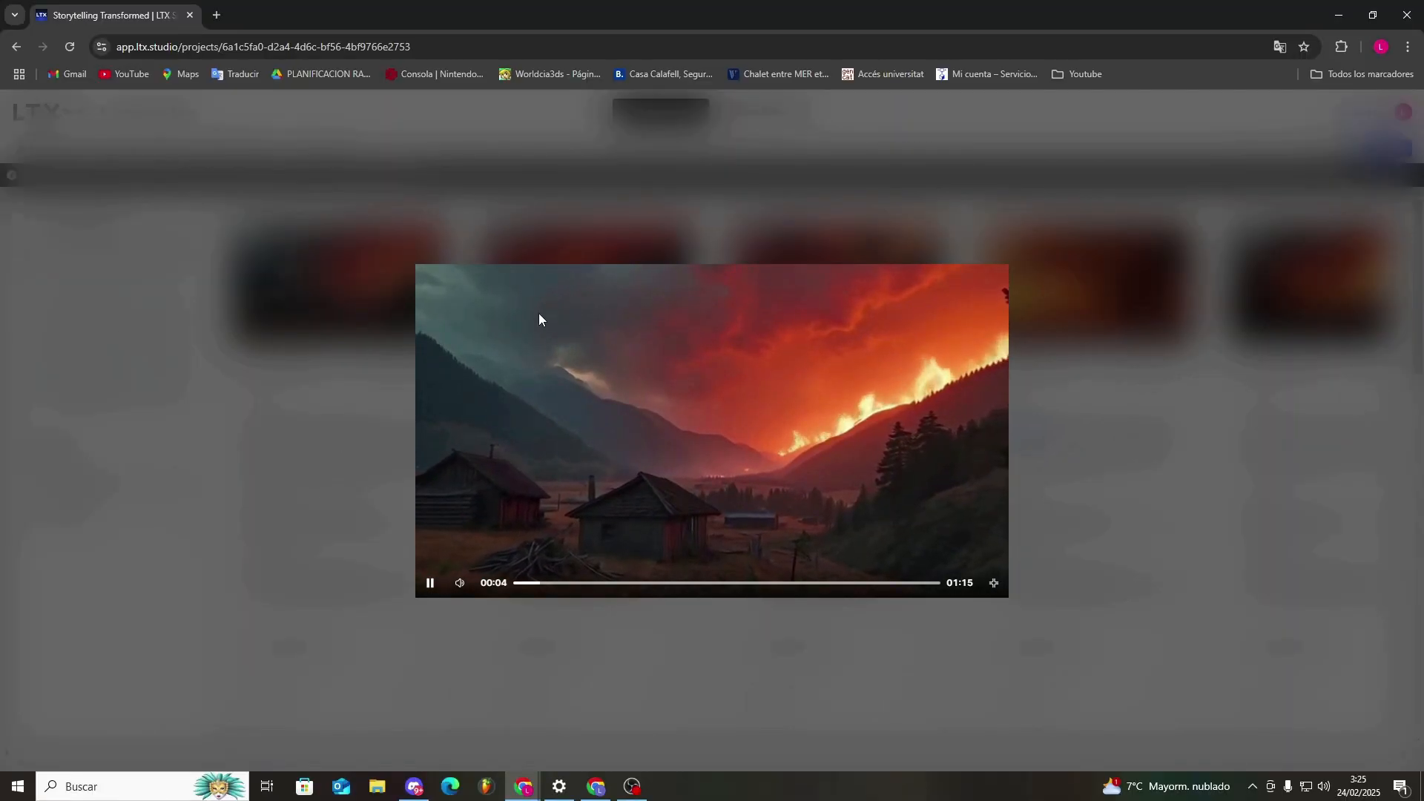
click(486, 662)
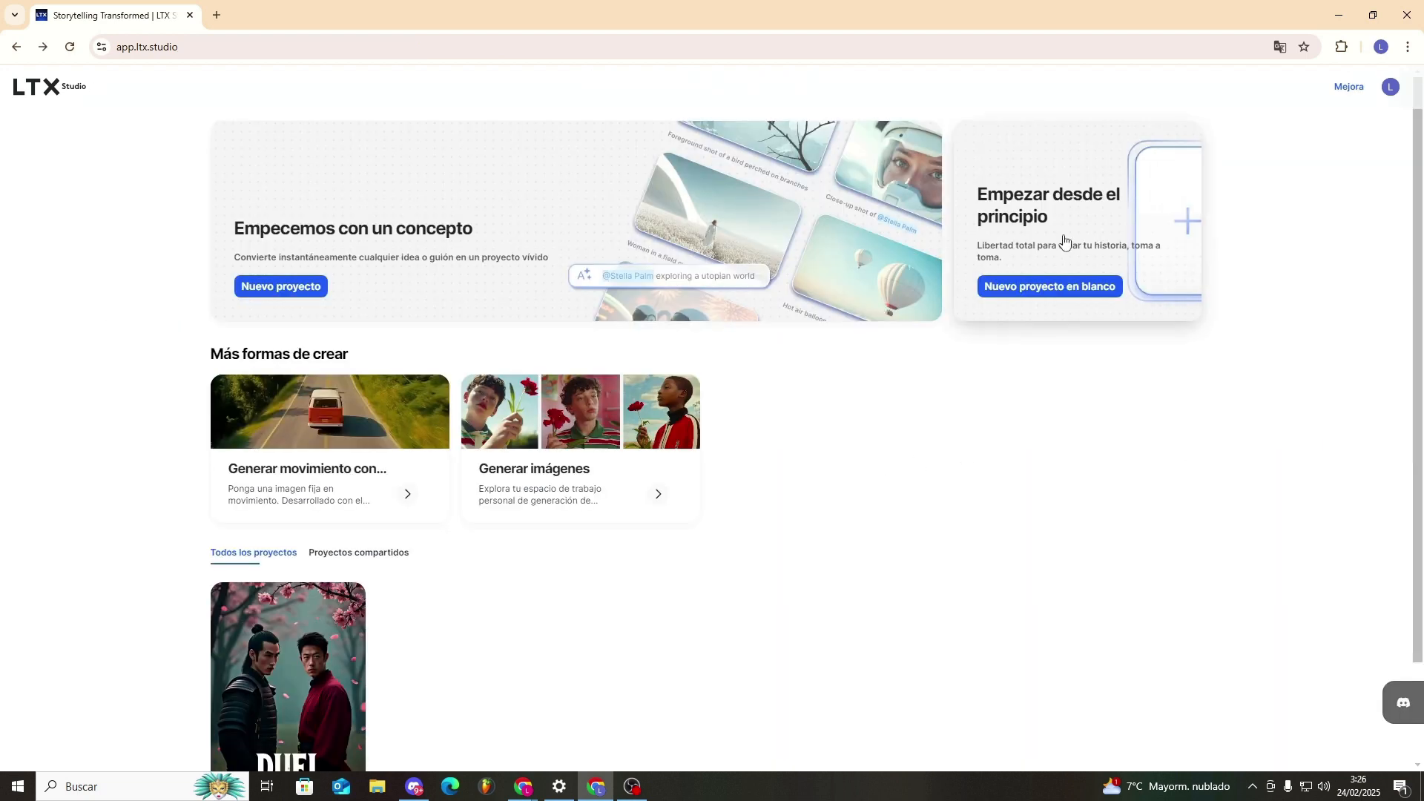
Create a blank project named jsndkjd with the 16:9 aspect ratio and the cinematic video style
click(1067, 235)
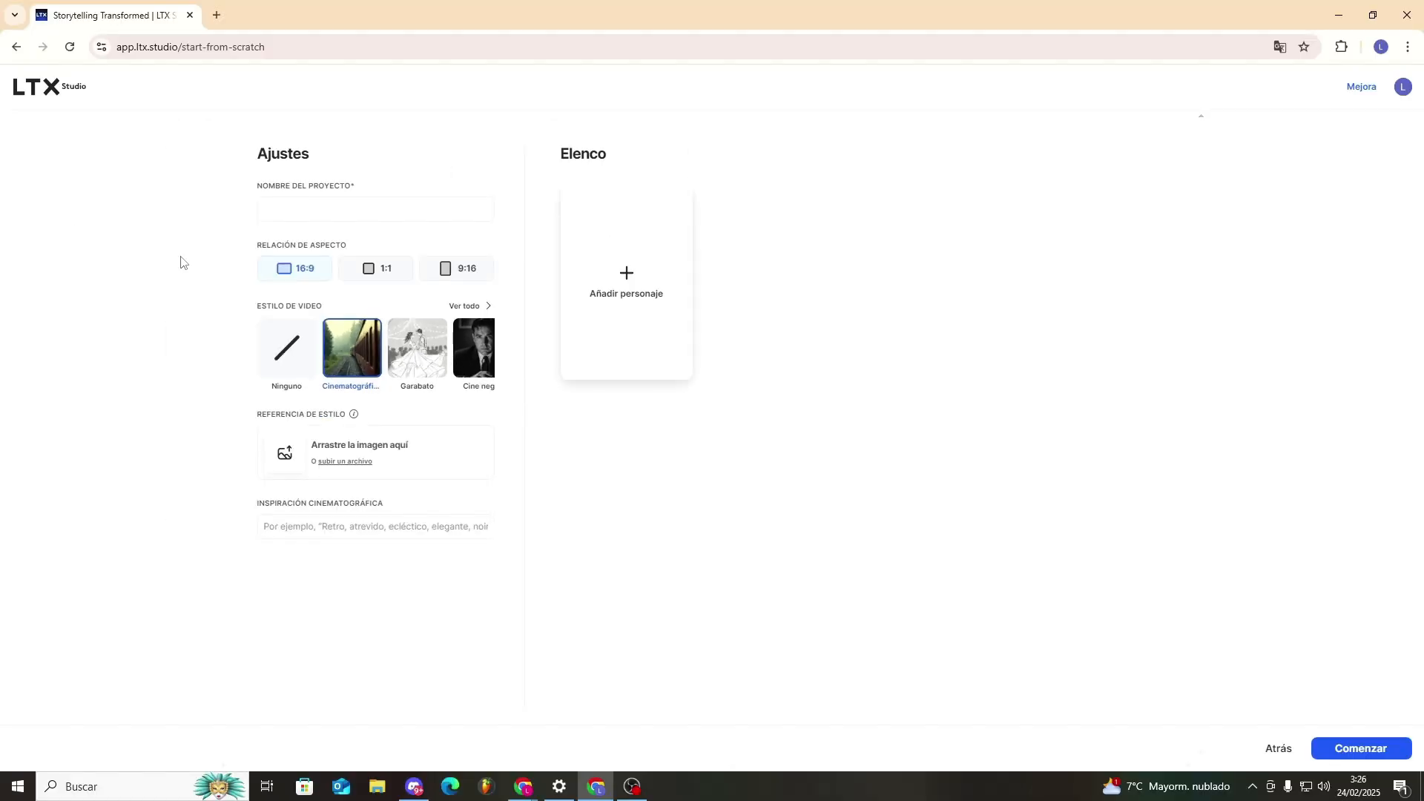
click(322, 208)
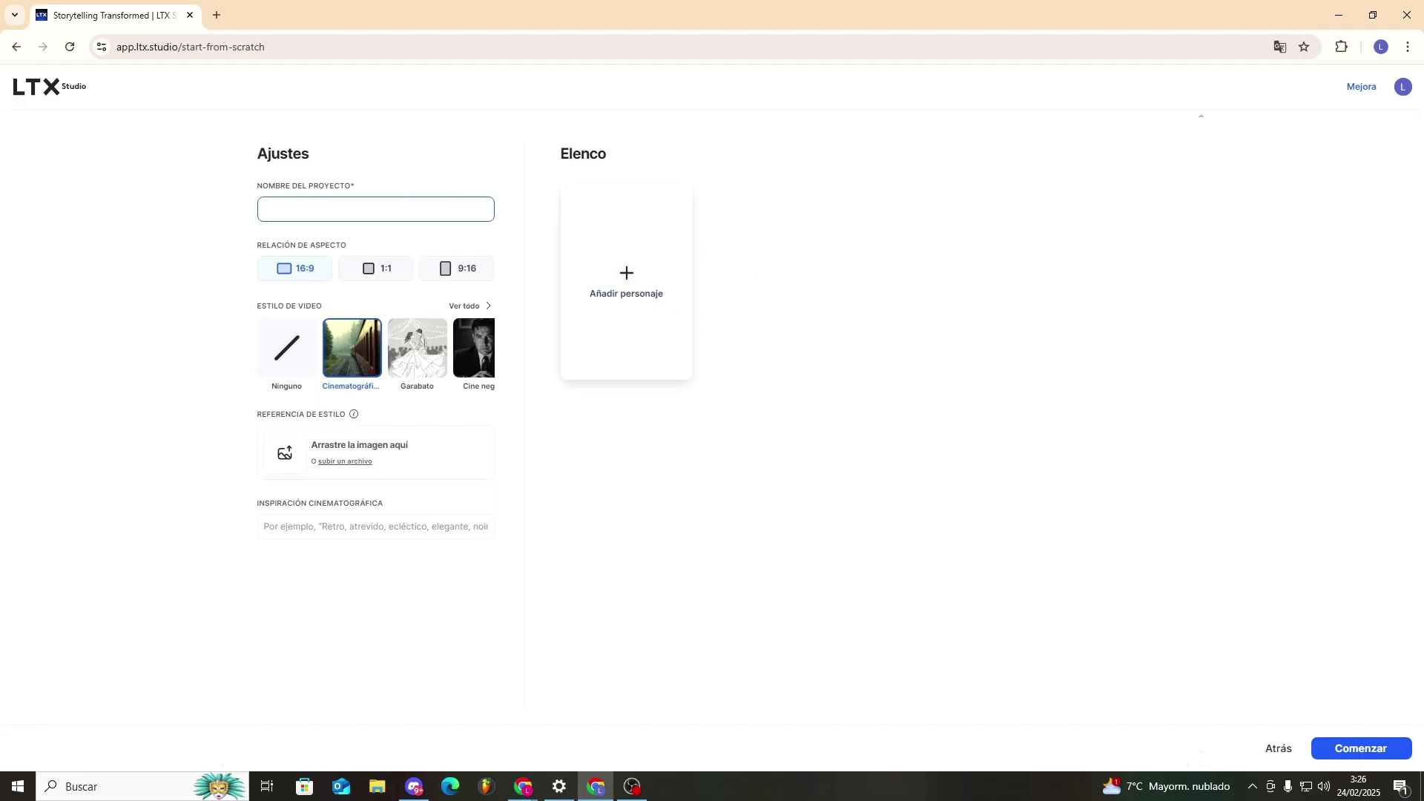
click(1362, 748)
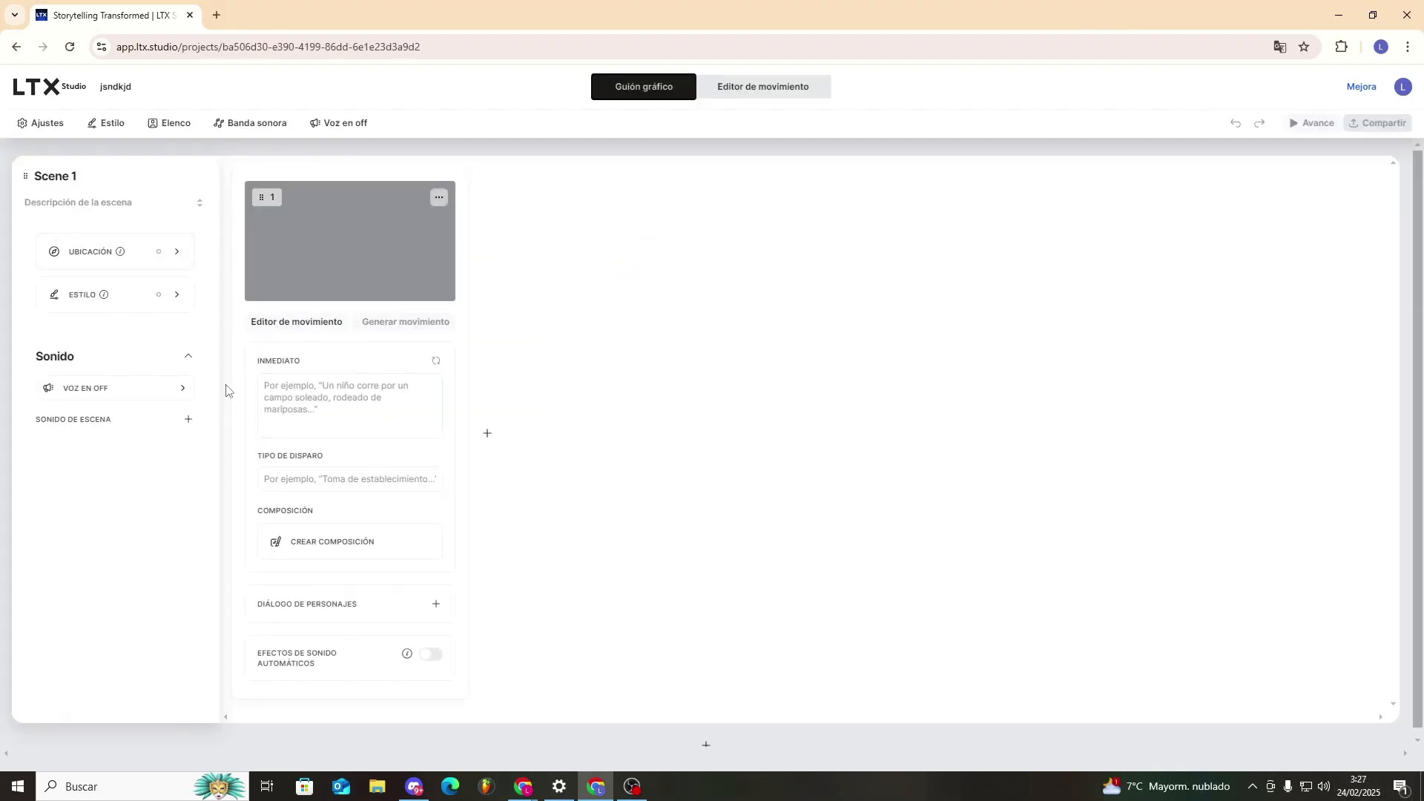
Look over the blank project's first shot prompt, and check the location and style settings of Scene 1
click(300, 406)
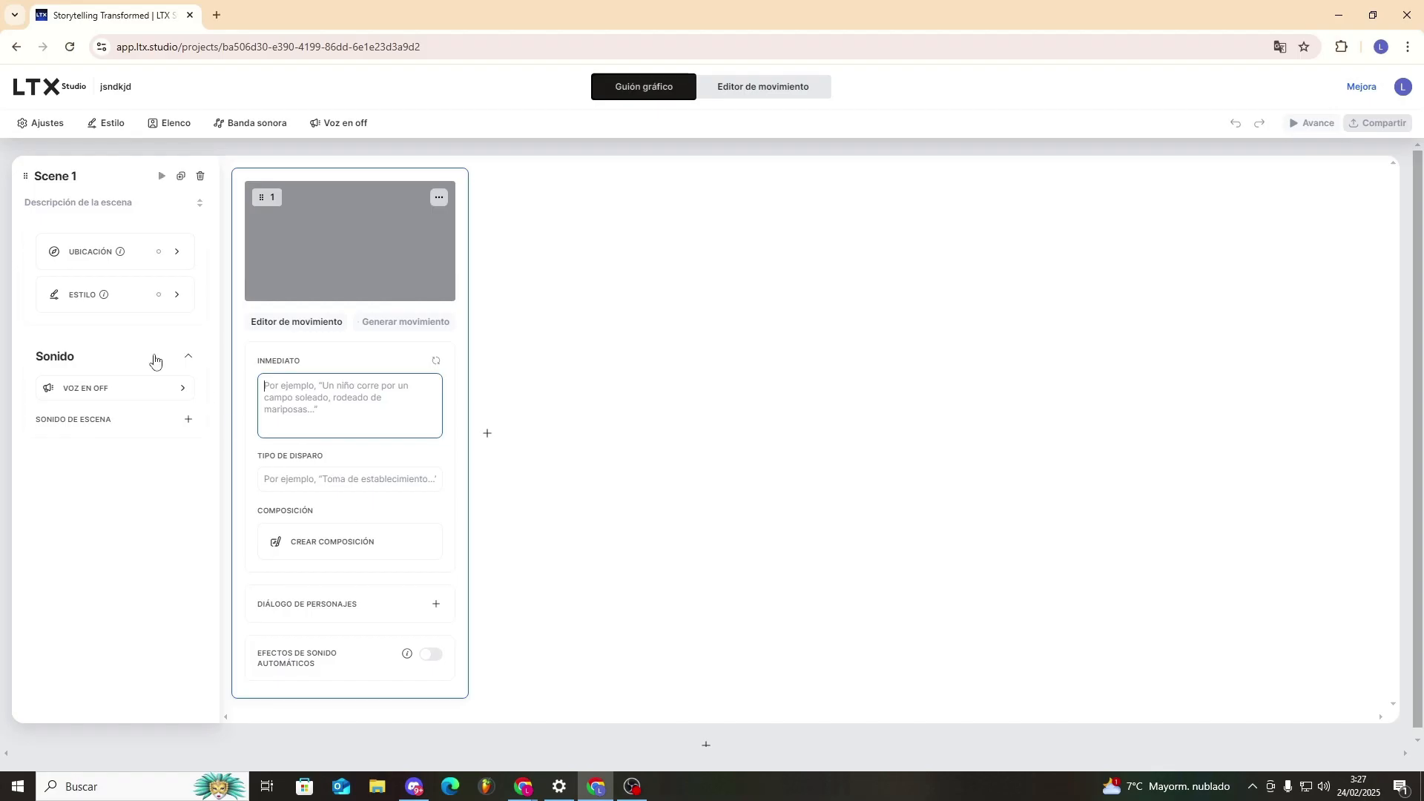
mouse_move(128, 258)
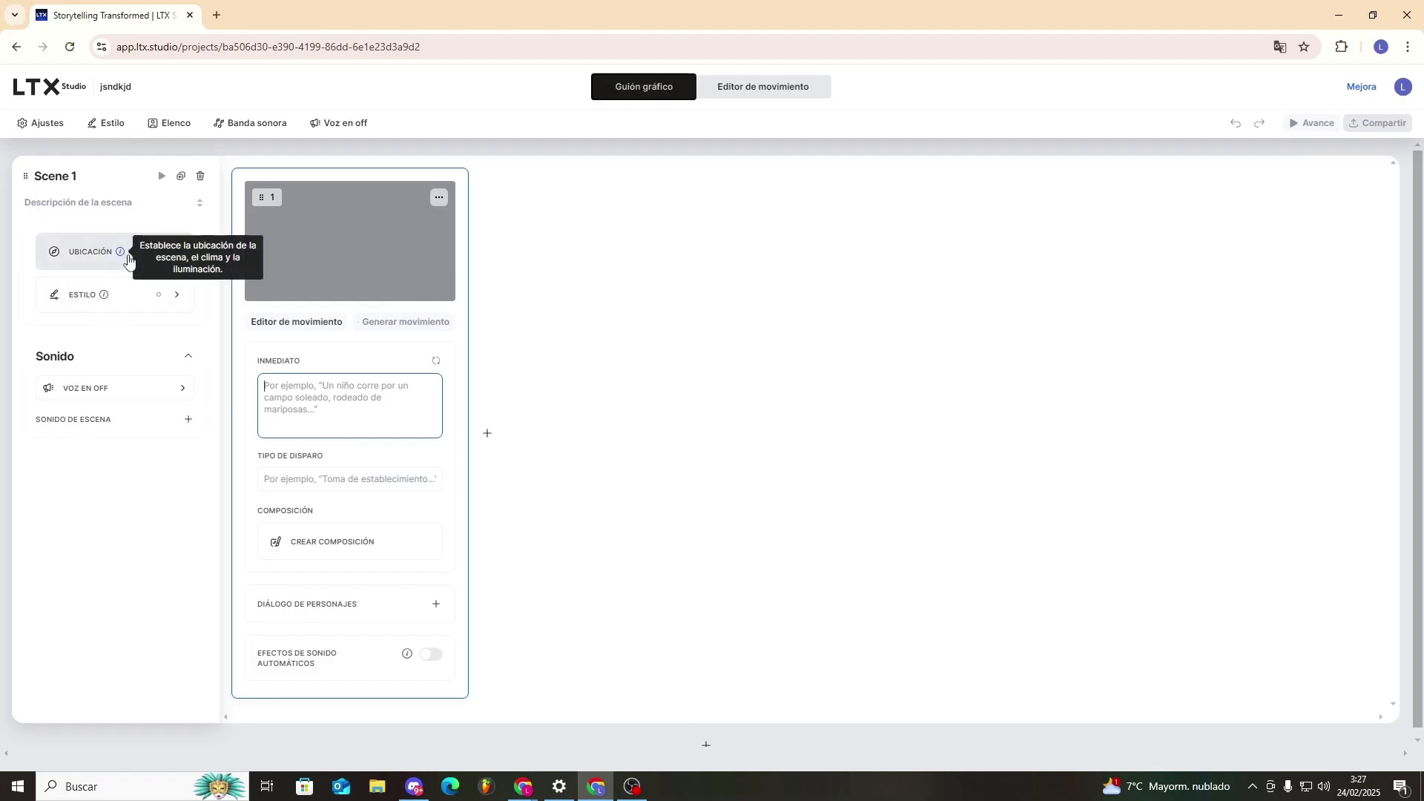
click(174, 295)
click(528, 287)
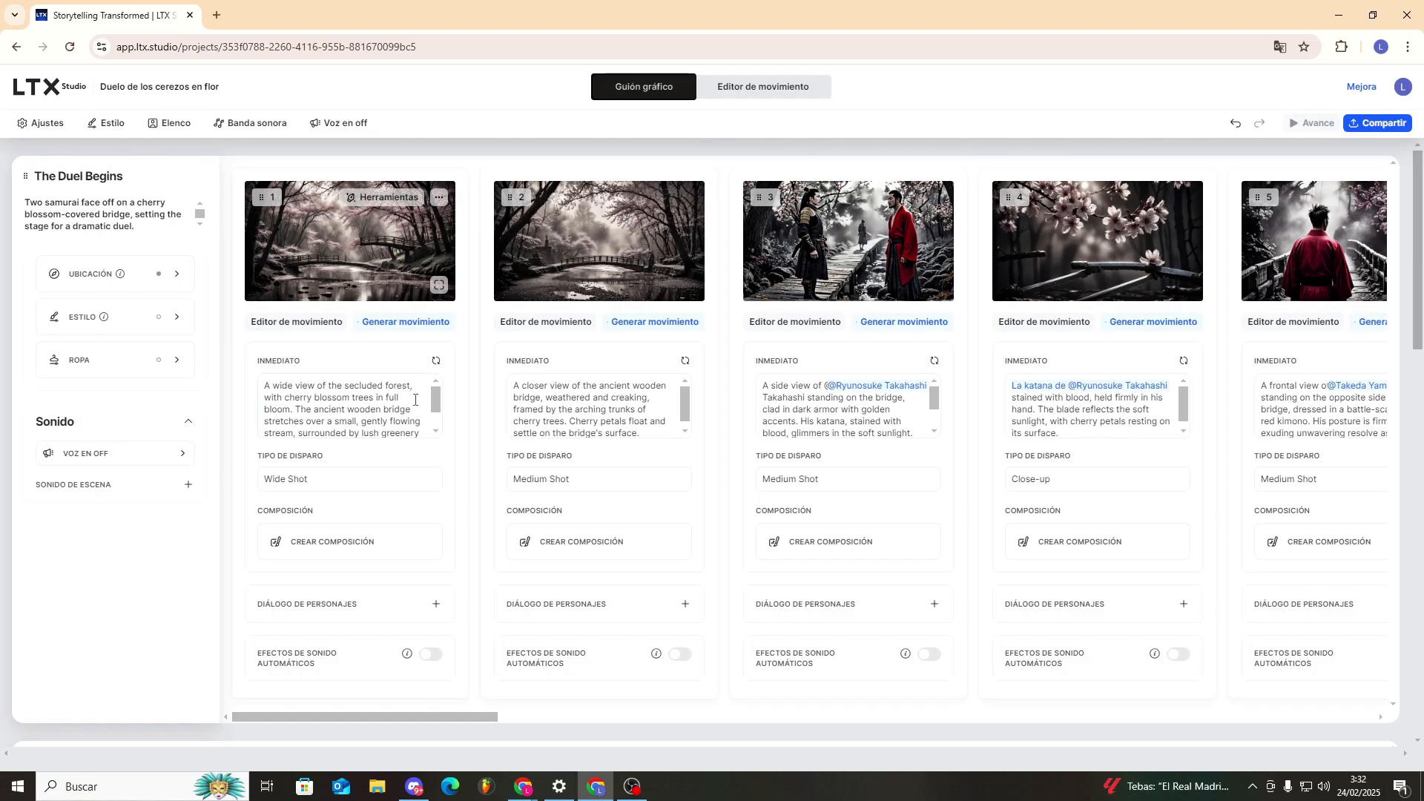
Read the first shot's prompt in "Duelo de los cerezos en flor", and open and leave the project's cast
scroll(369, 423, down, 2)
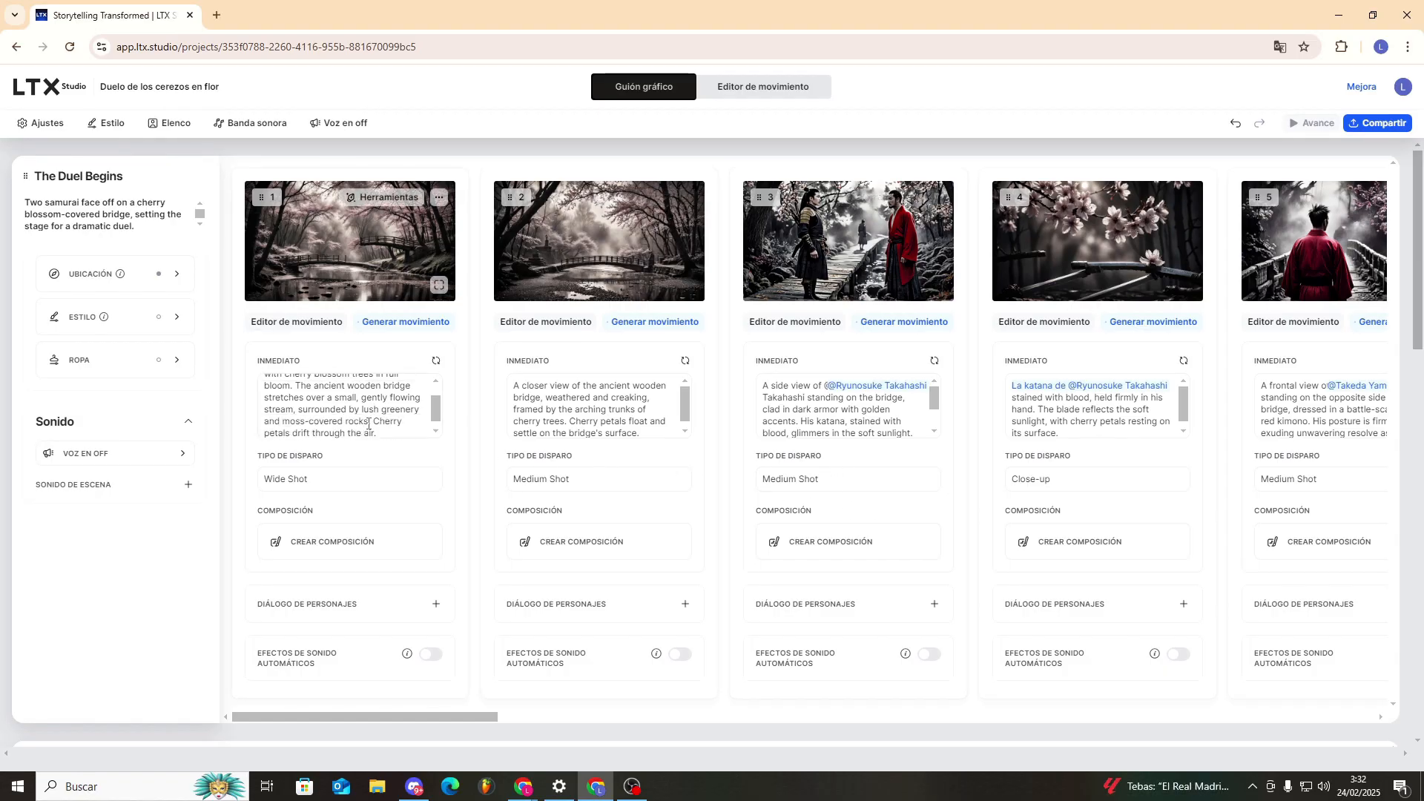
scroll(368, 423, up, 3)
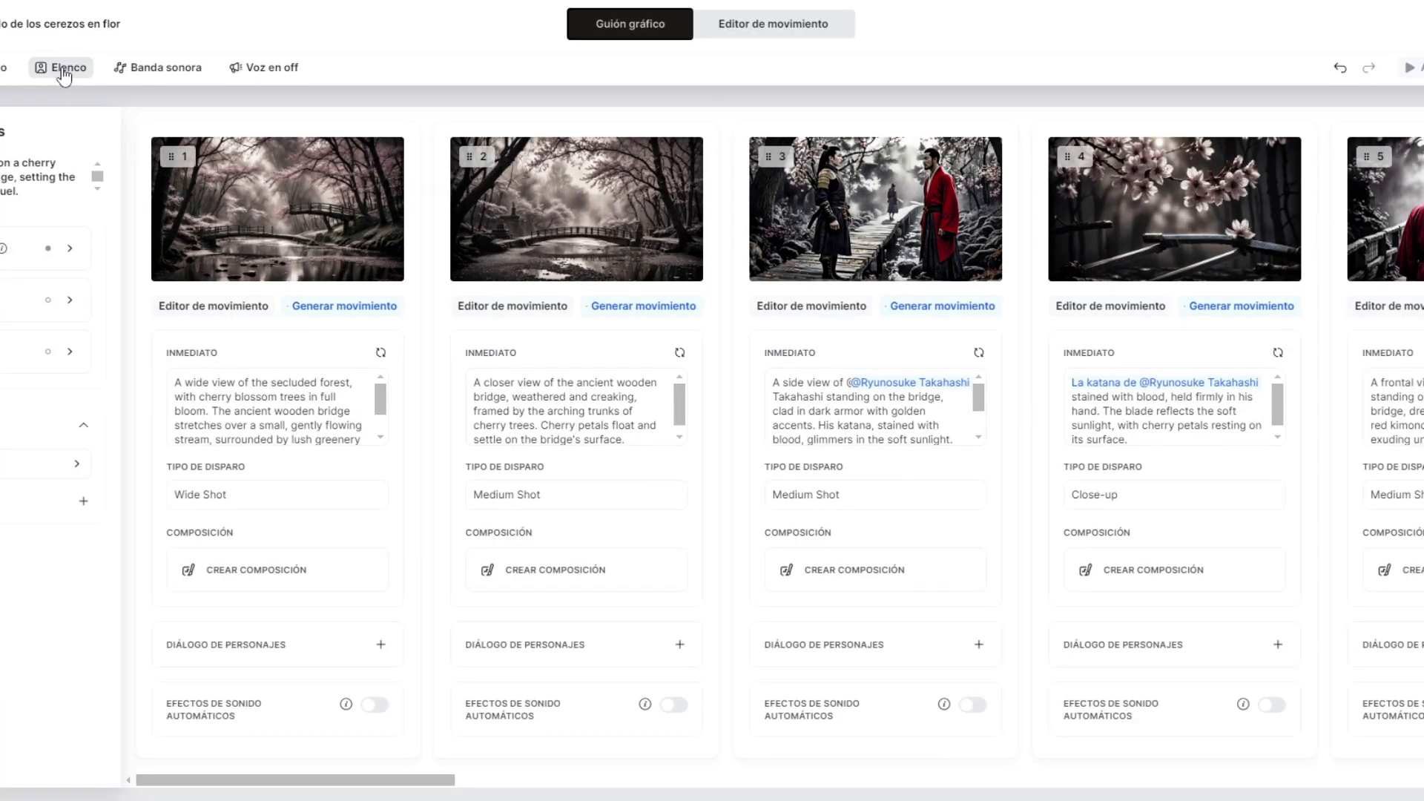
click(64, 70)
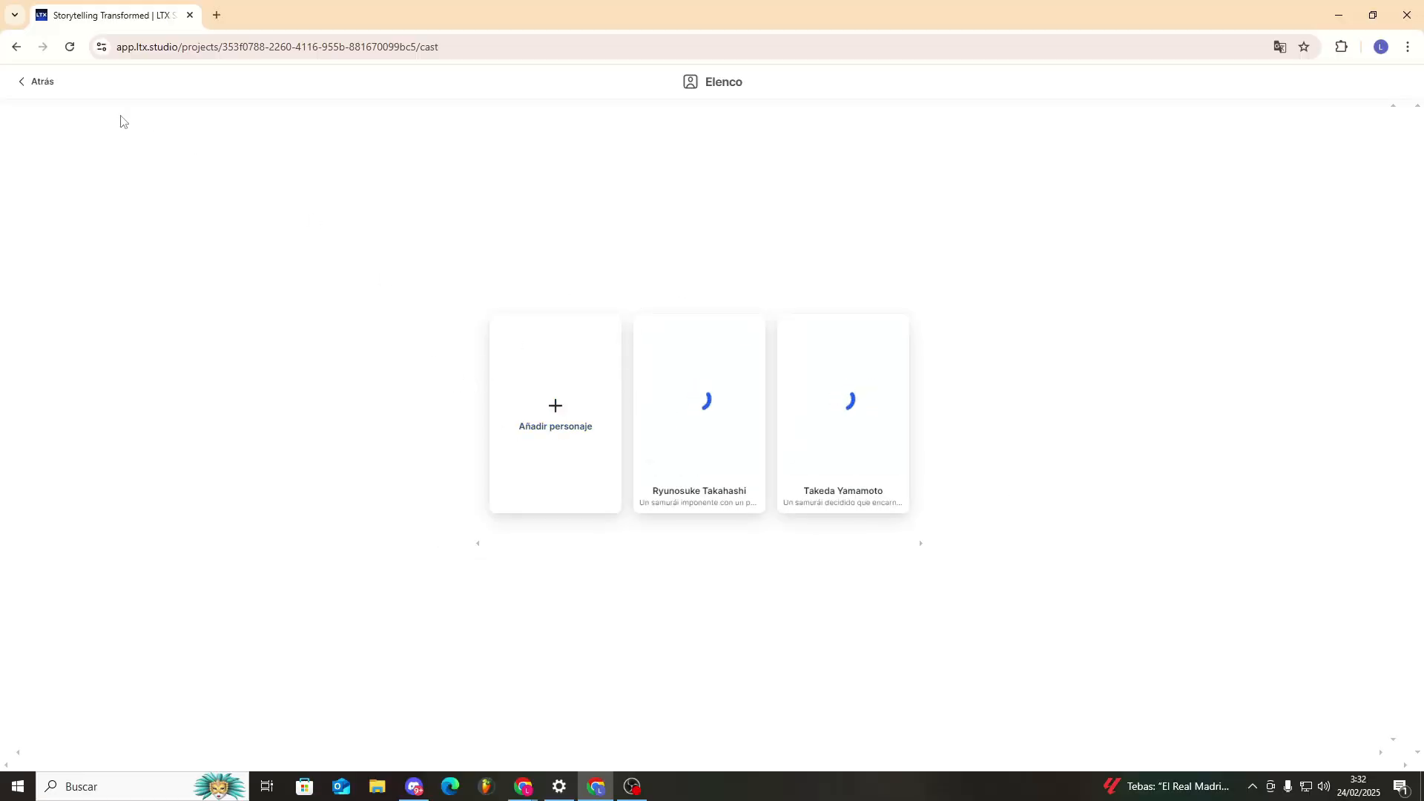
click(43, 80)
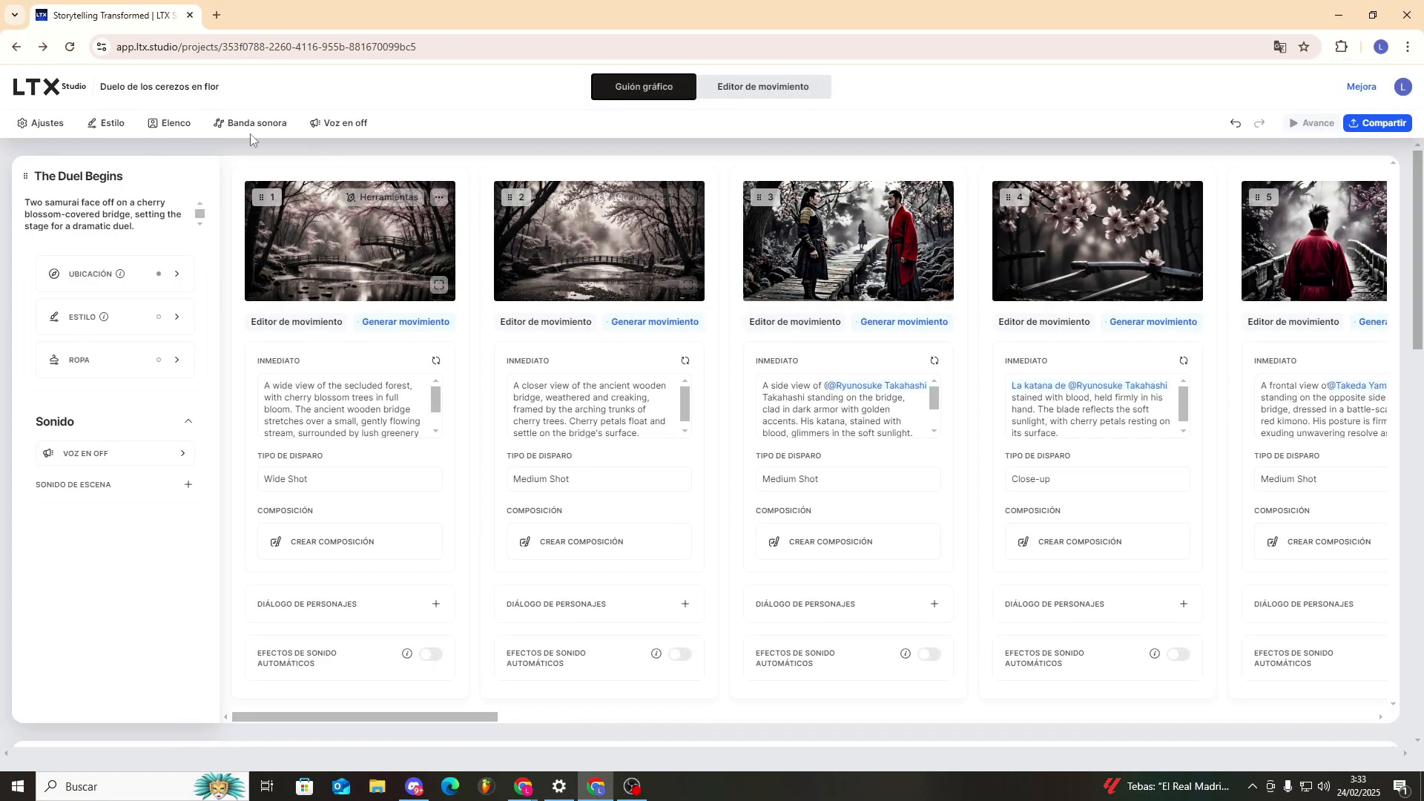
Open and close the project's soundtrack settings, and view its voiceover settings without changing them
click(255, 123)
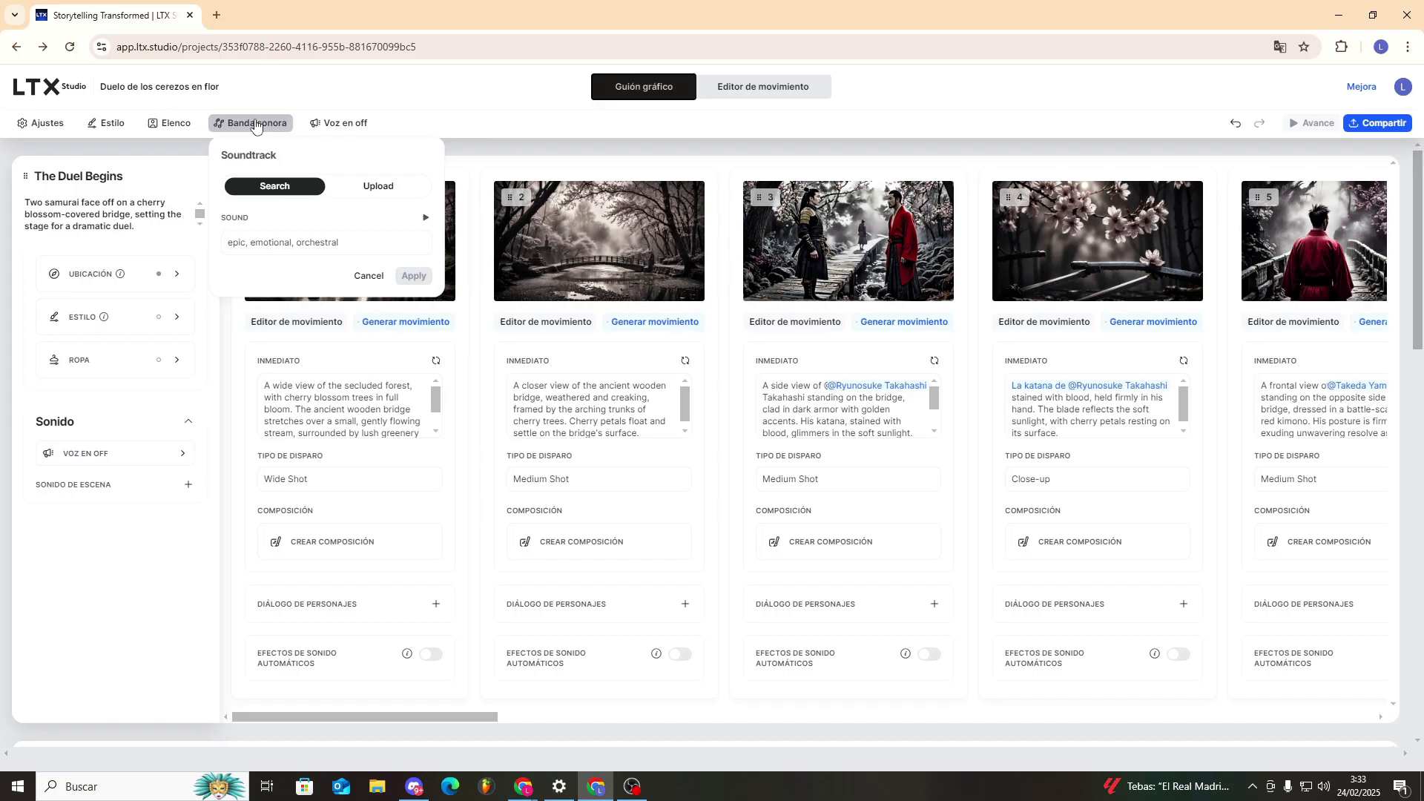
click(473, 125)
click(359, 122)
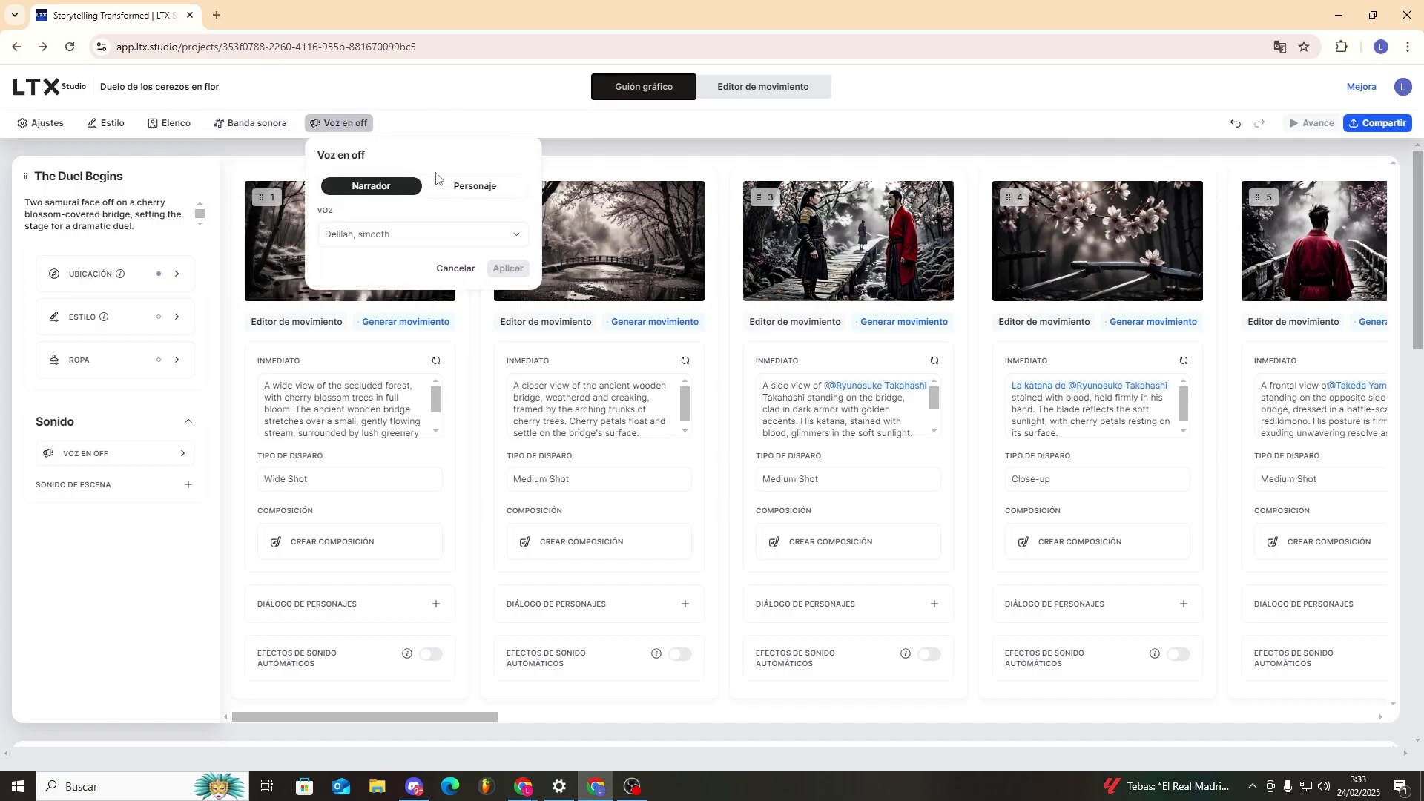
click(586, 134)
click(373, 133)
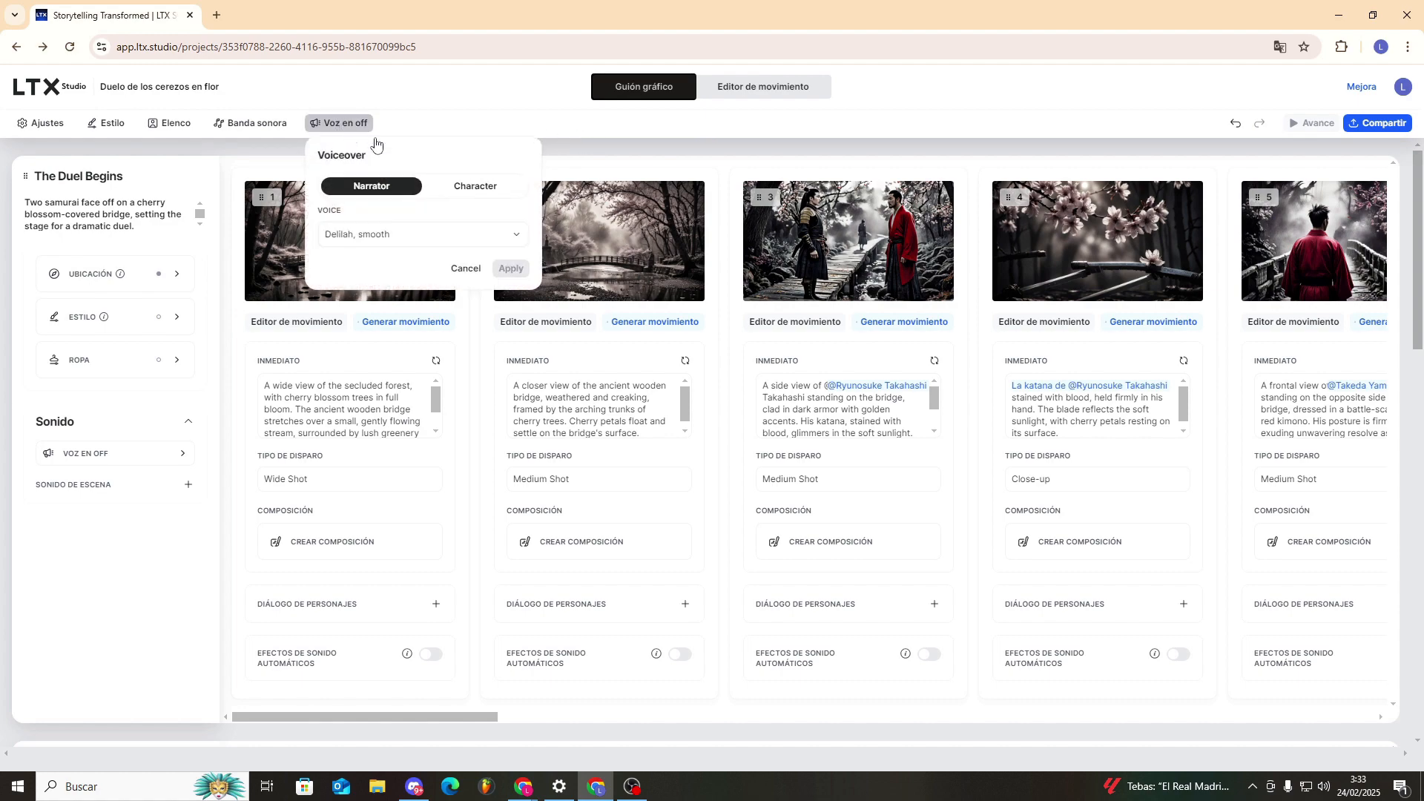
click(581, 135)
Look through the project's scenes and the storyboard shots of "The Duel Begins"
scroll(282, 497, down, 1)
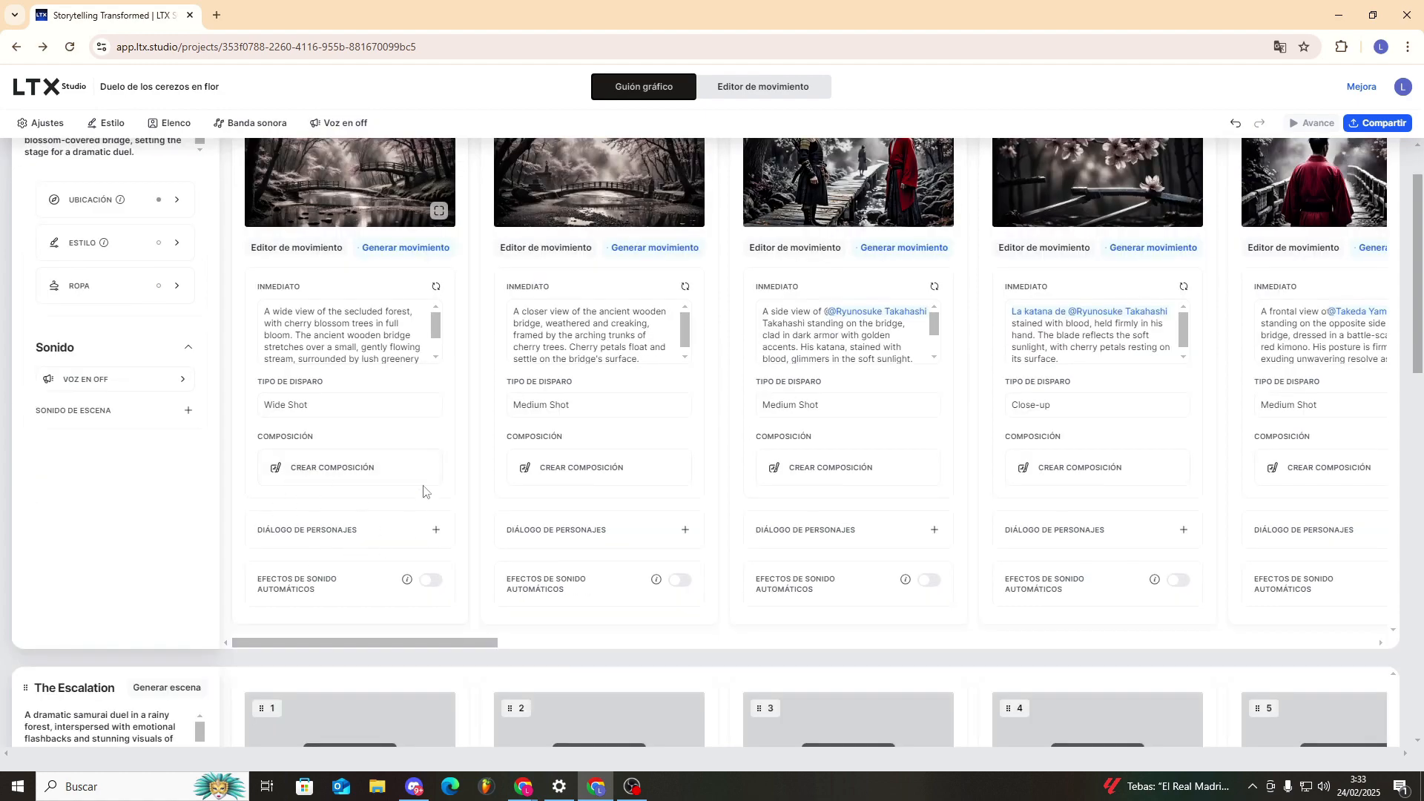
scroll(423, 491, up, 1)
scroll(398, 428, down, 4)
scroll(353, 422, up, 4)
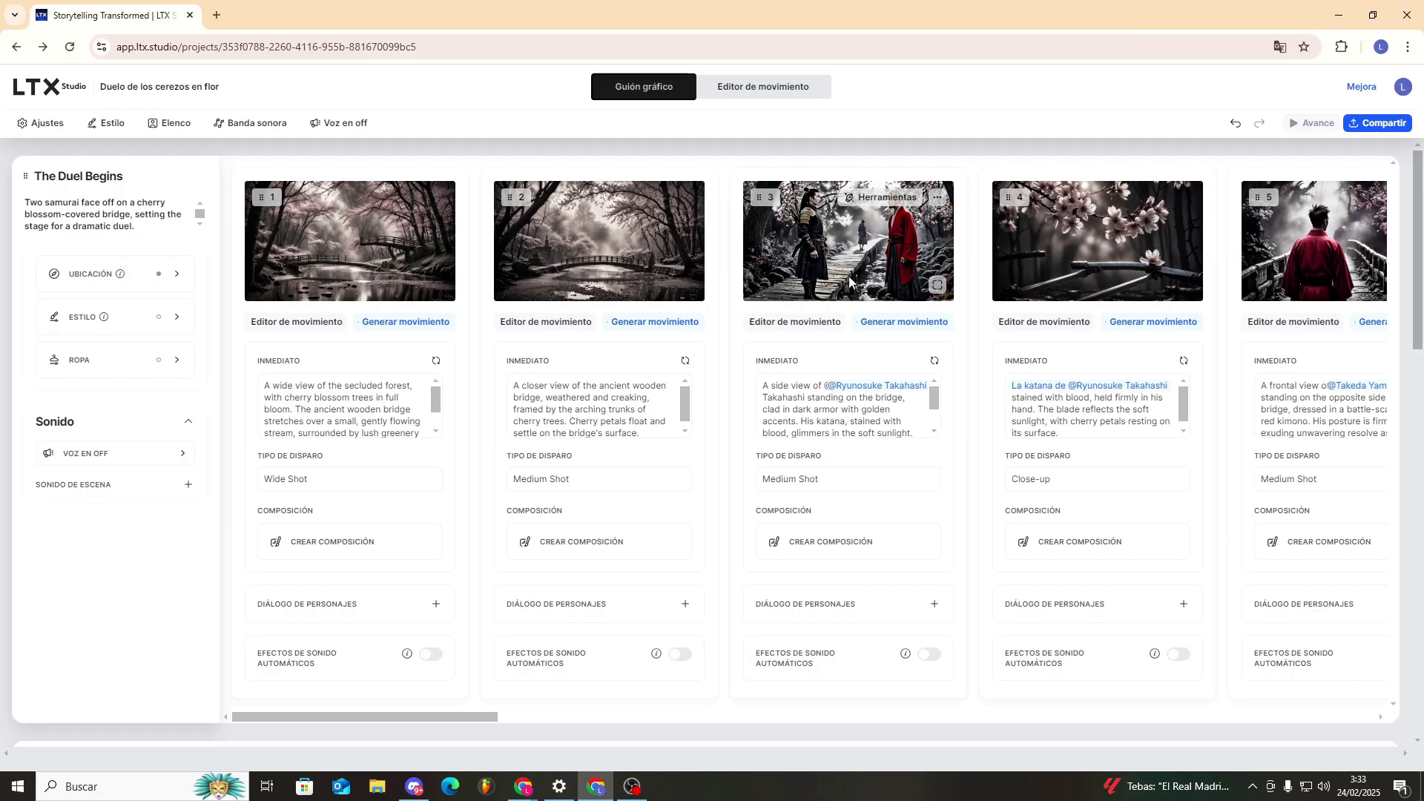
drag(457, 719, 493, 717)
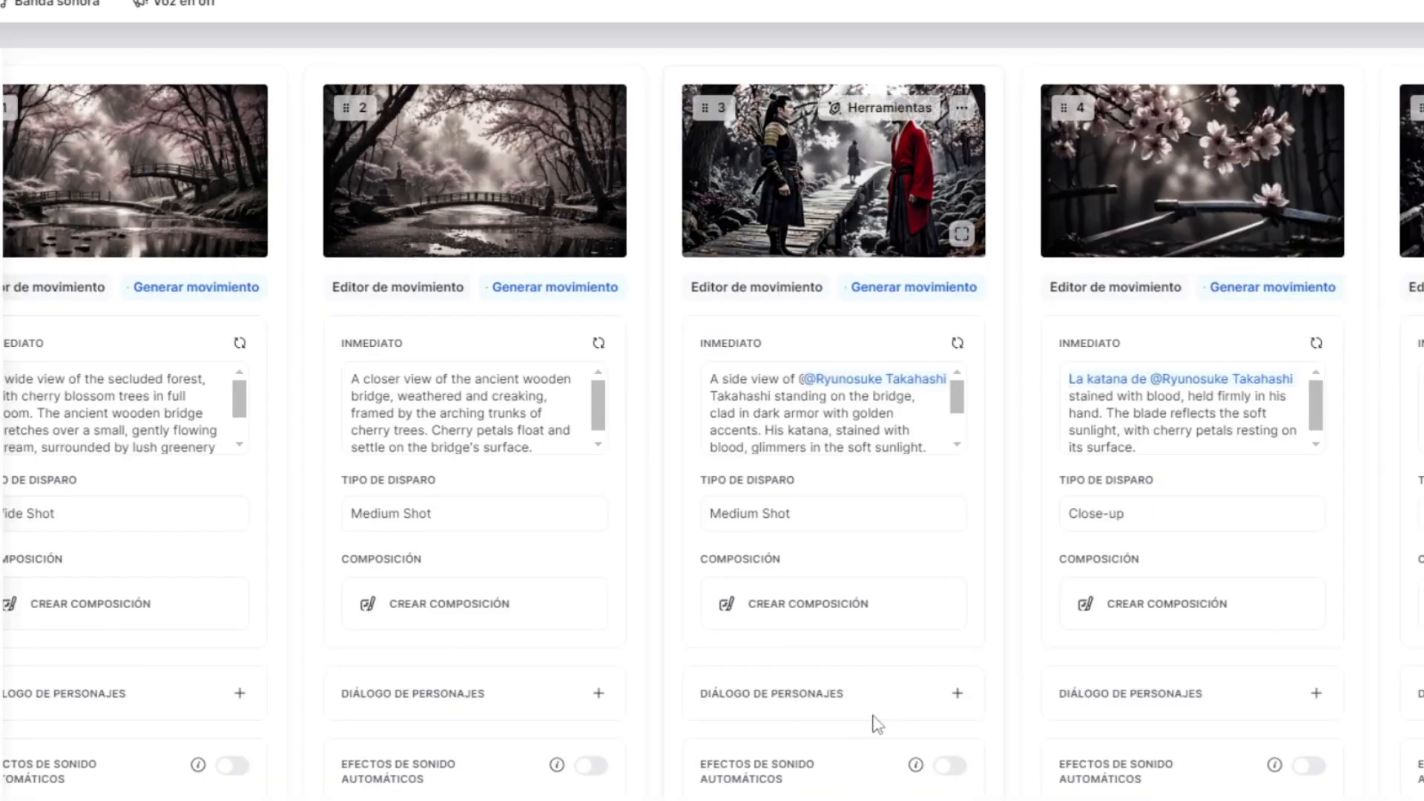
scroll(712, 437, left, 1)
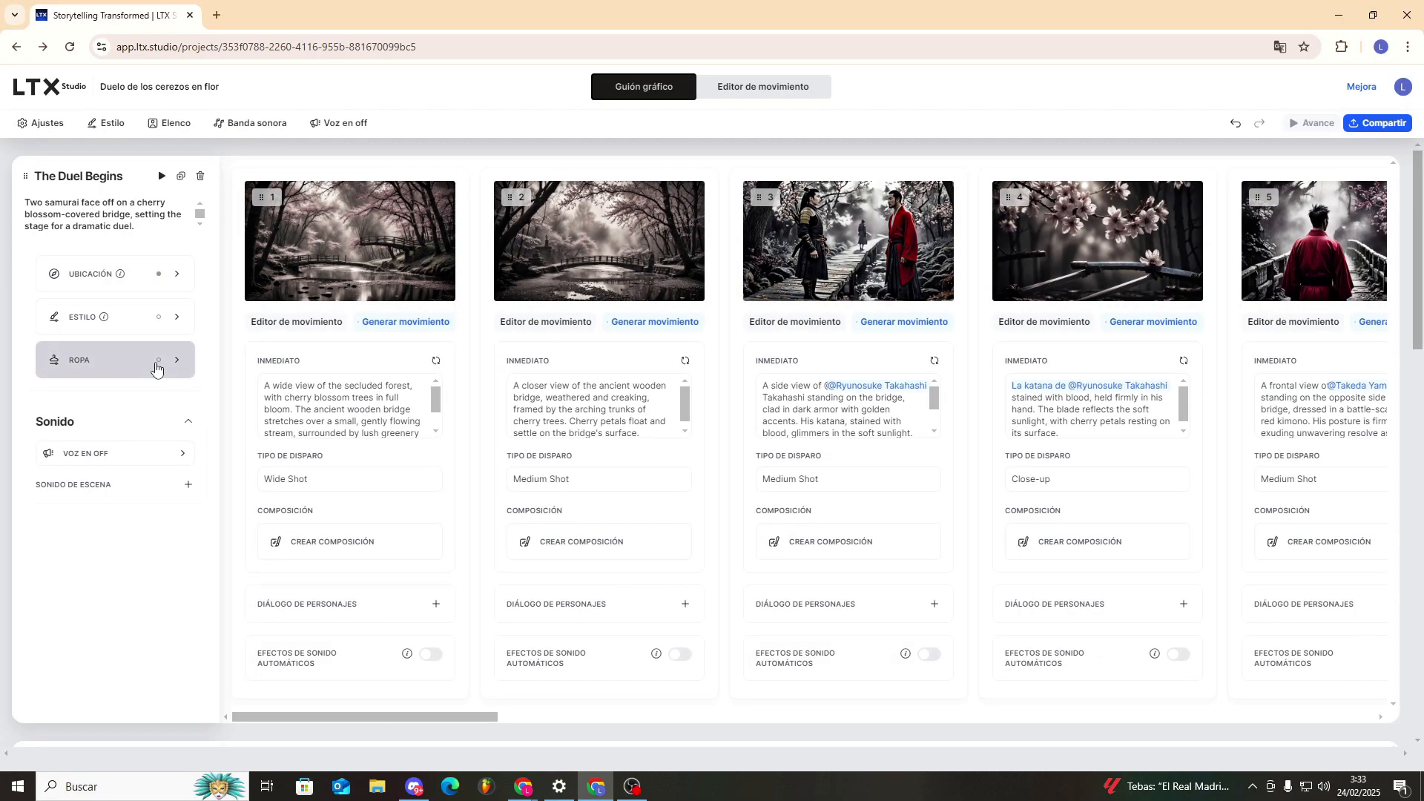
View the clothing settings of "The Duel Begins", and open the first shot's composition editor and leave it without applying anything
click(61, 353)
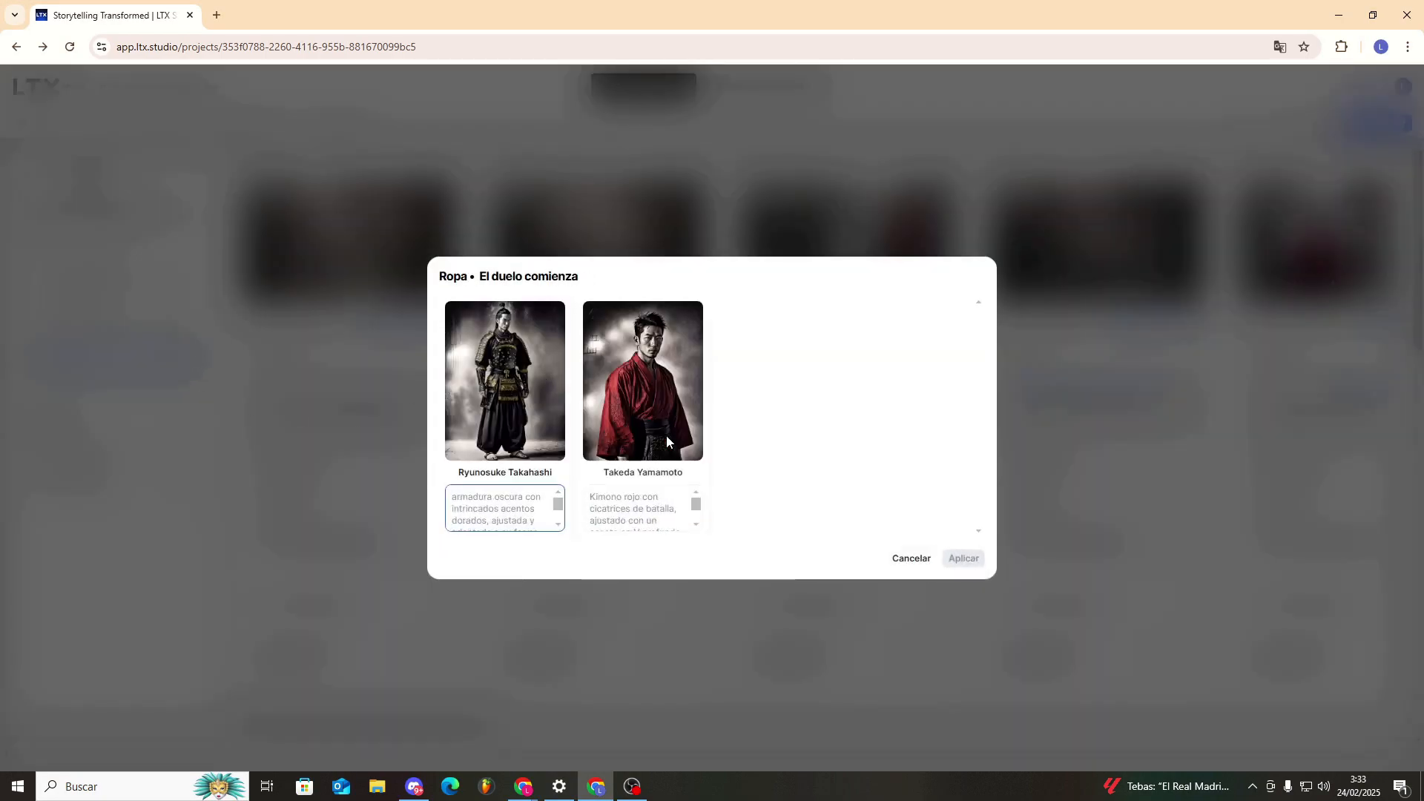
click(1104, 449)
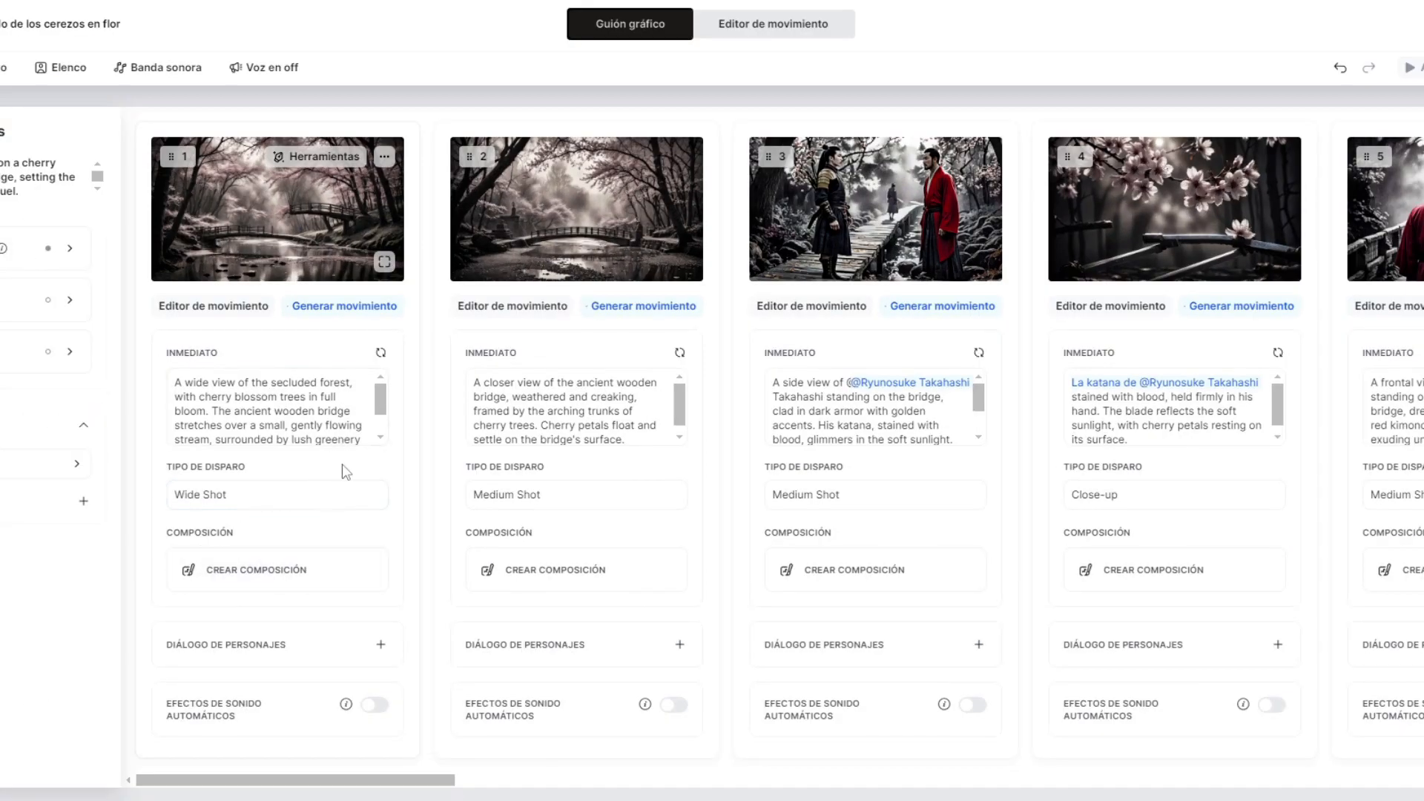
click(217, 580)
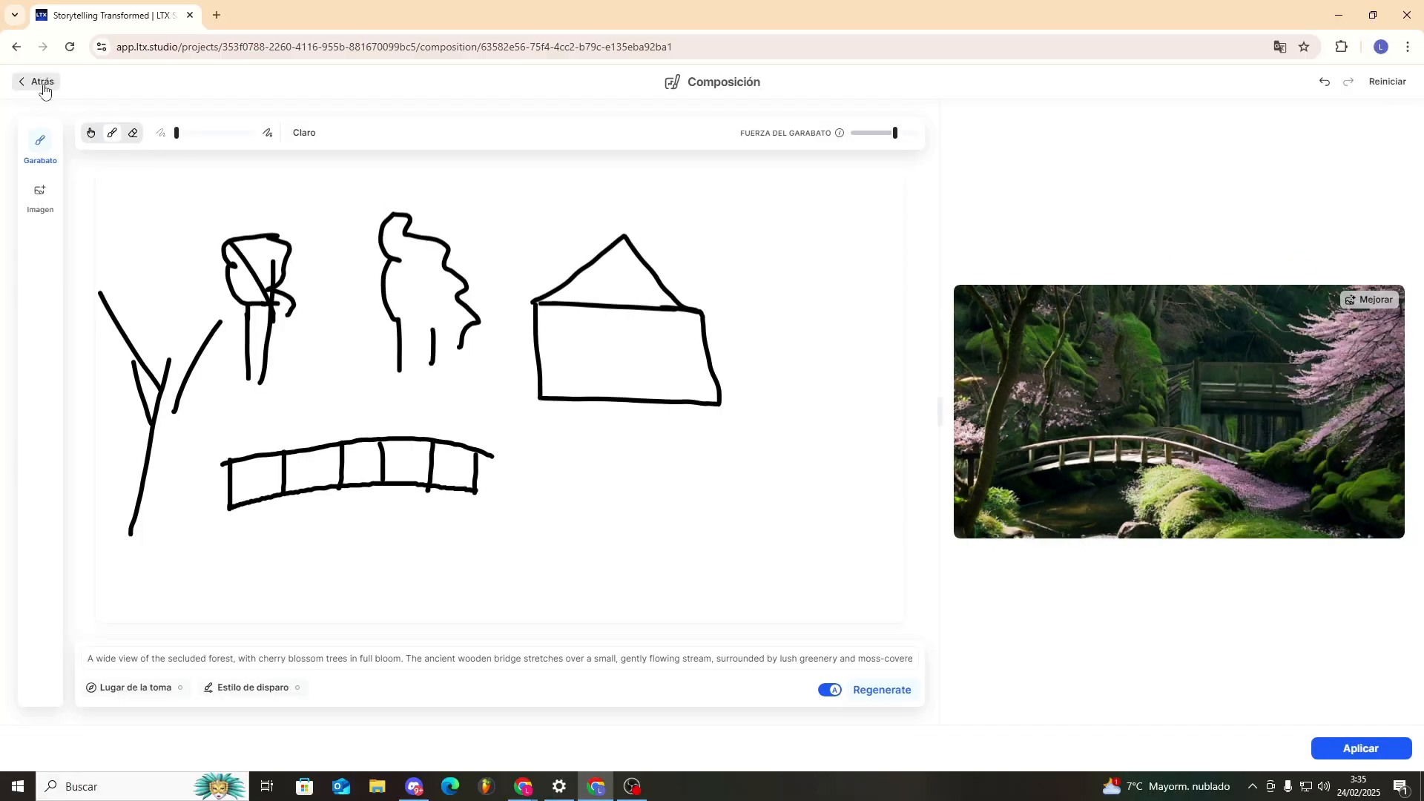
click(43, 83)
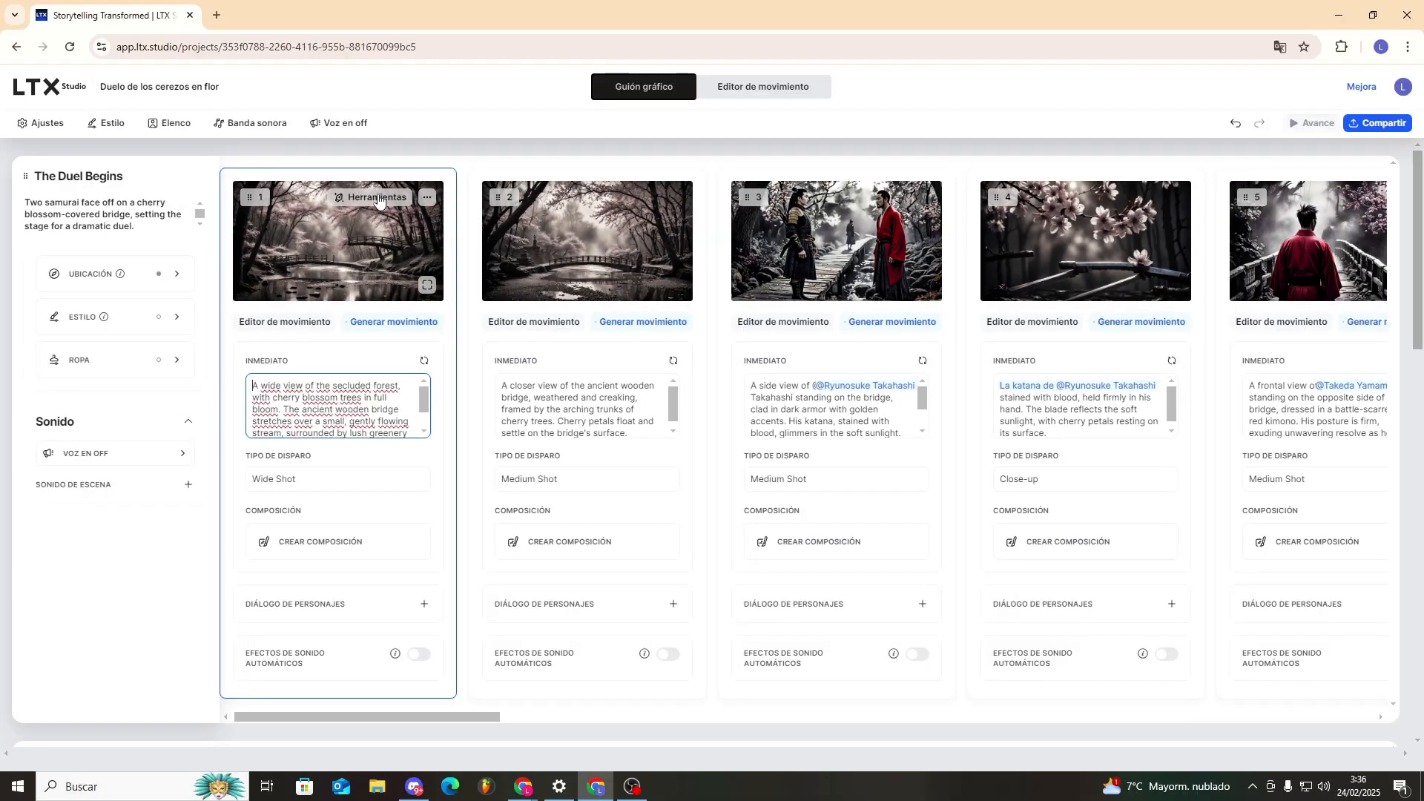
In shot 3's facial expressions editor, turn the red-robed samurai's head to vertical -30% and horizontal 14%, and try the Determinado preset
click(312, 161)
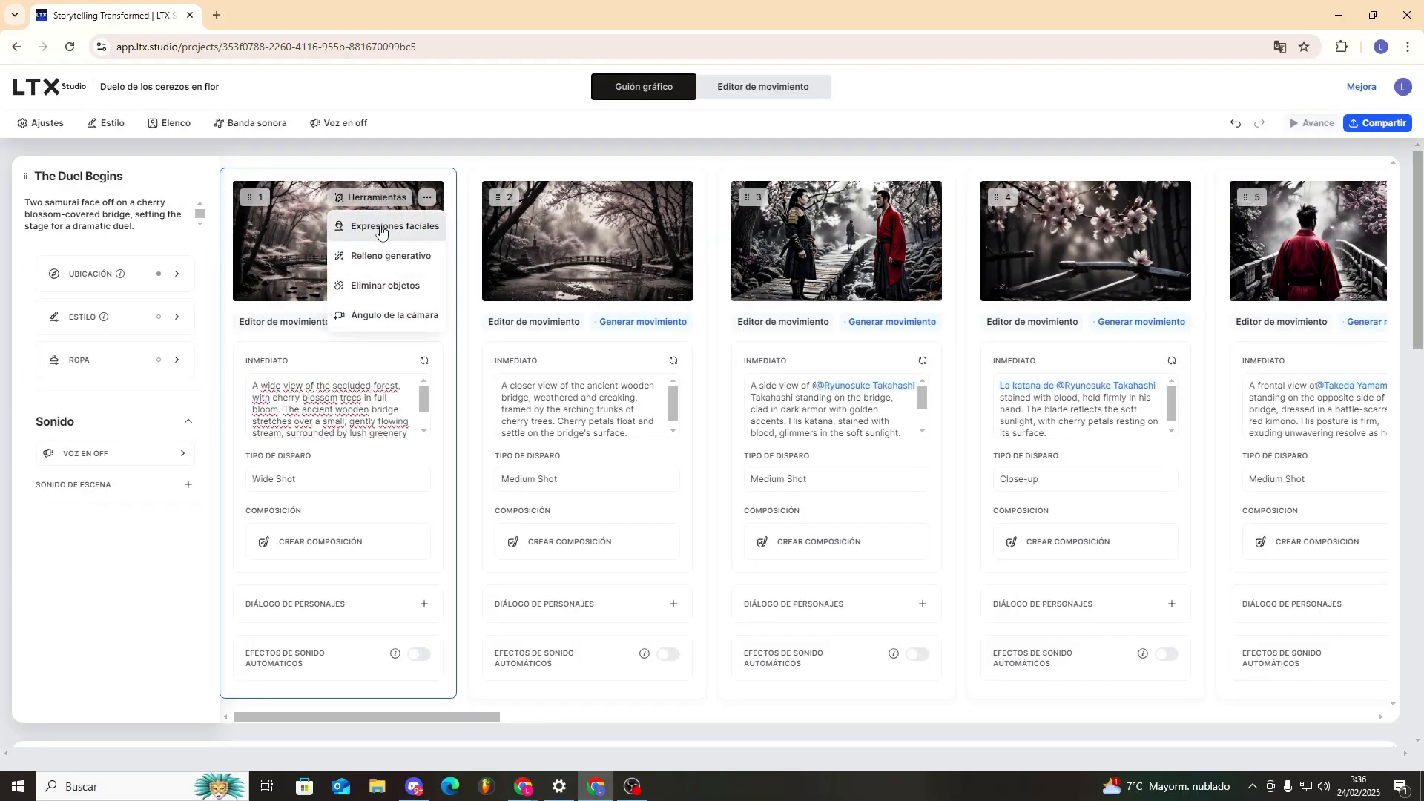
click(866, 198)
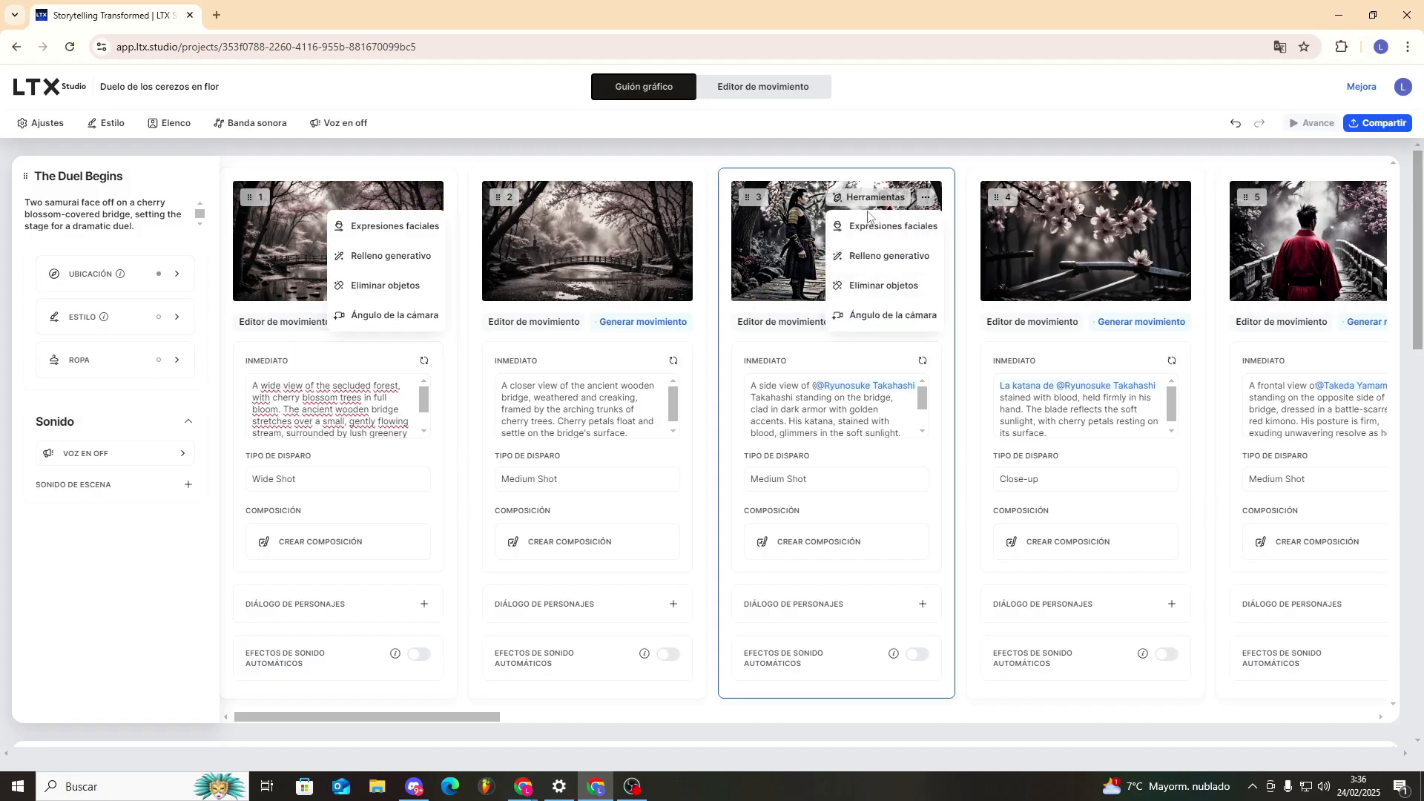
click(875, 225)
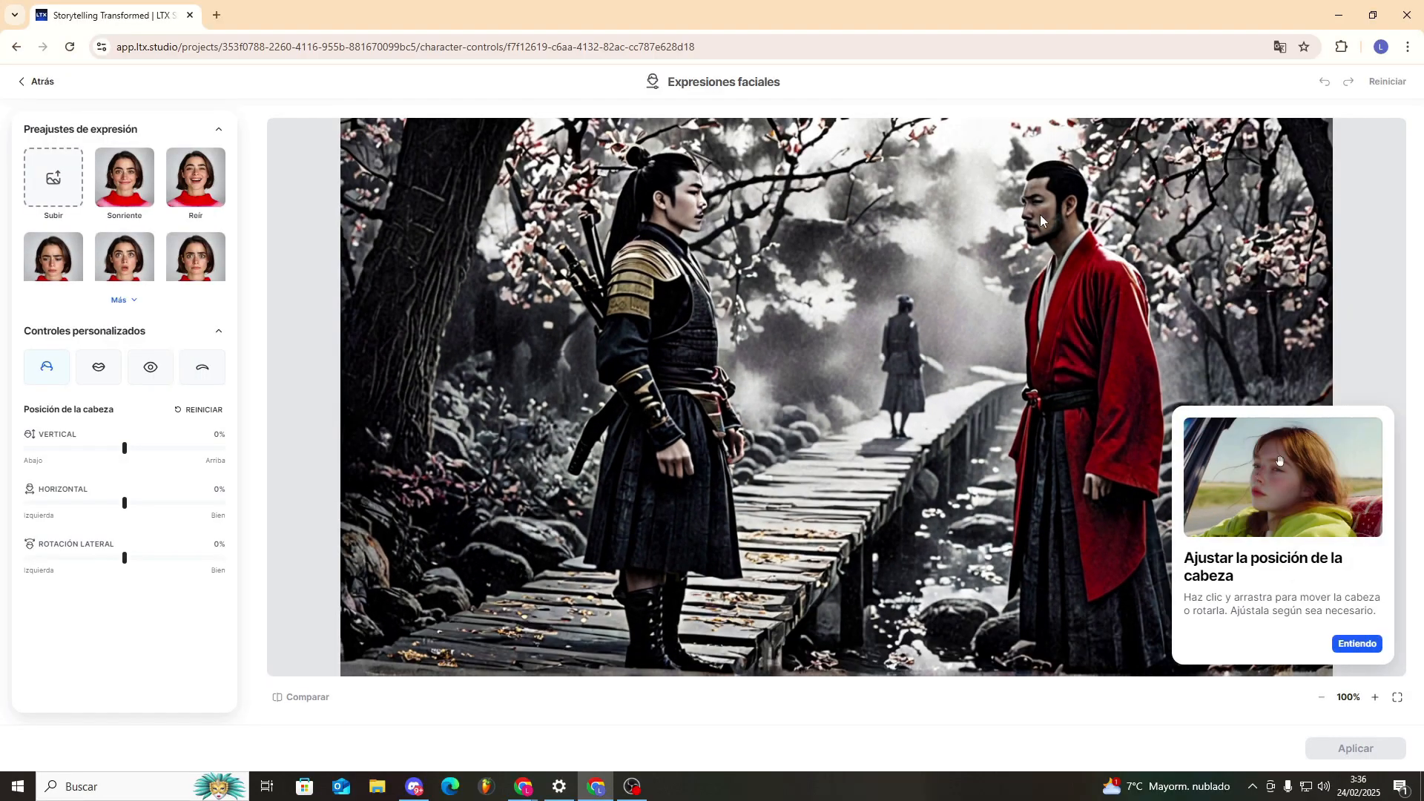
click(1040, 213)
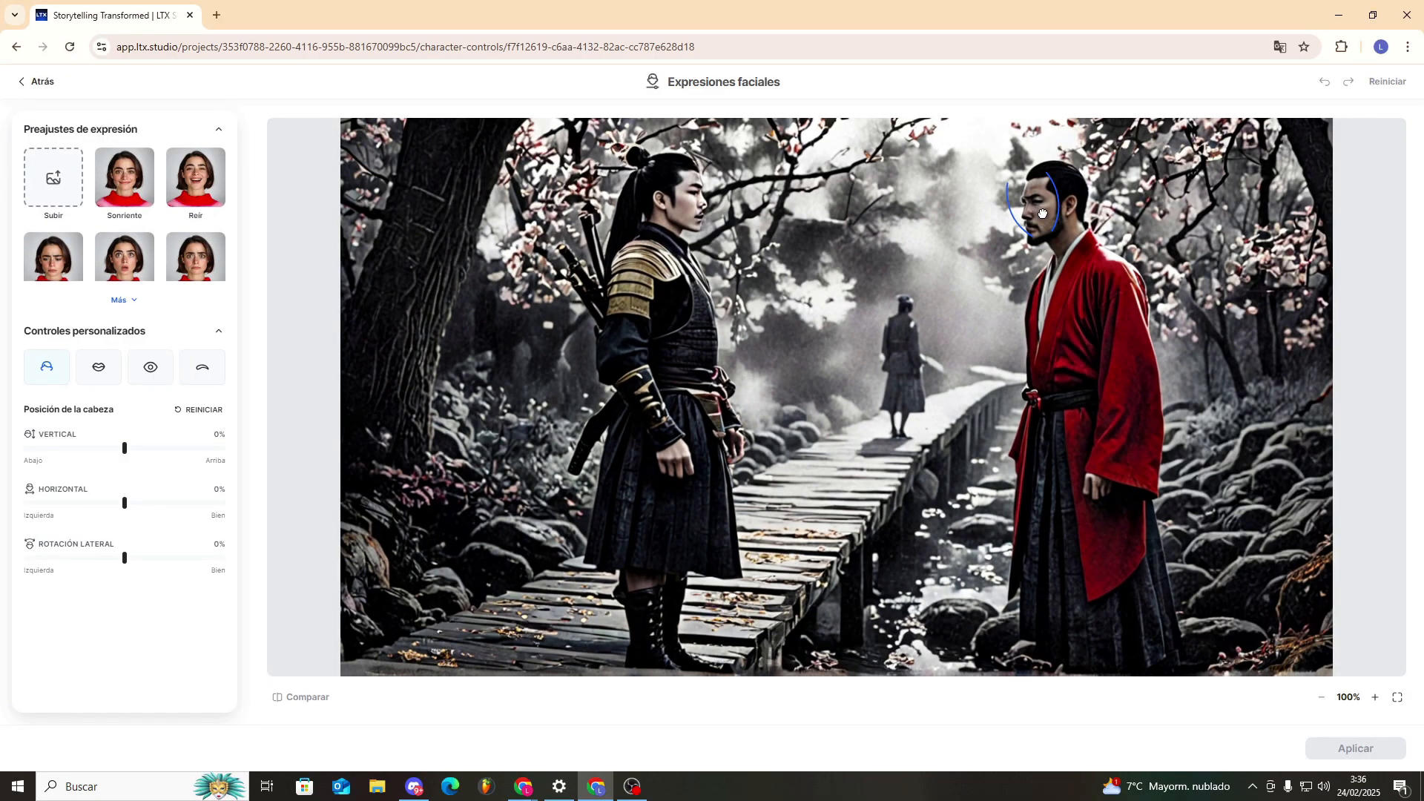
drag(1043, 214, 1061, 218)
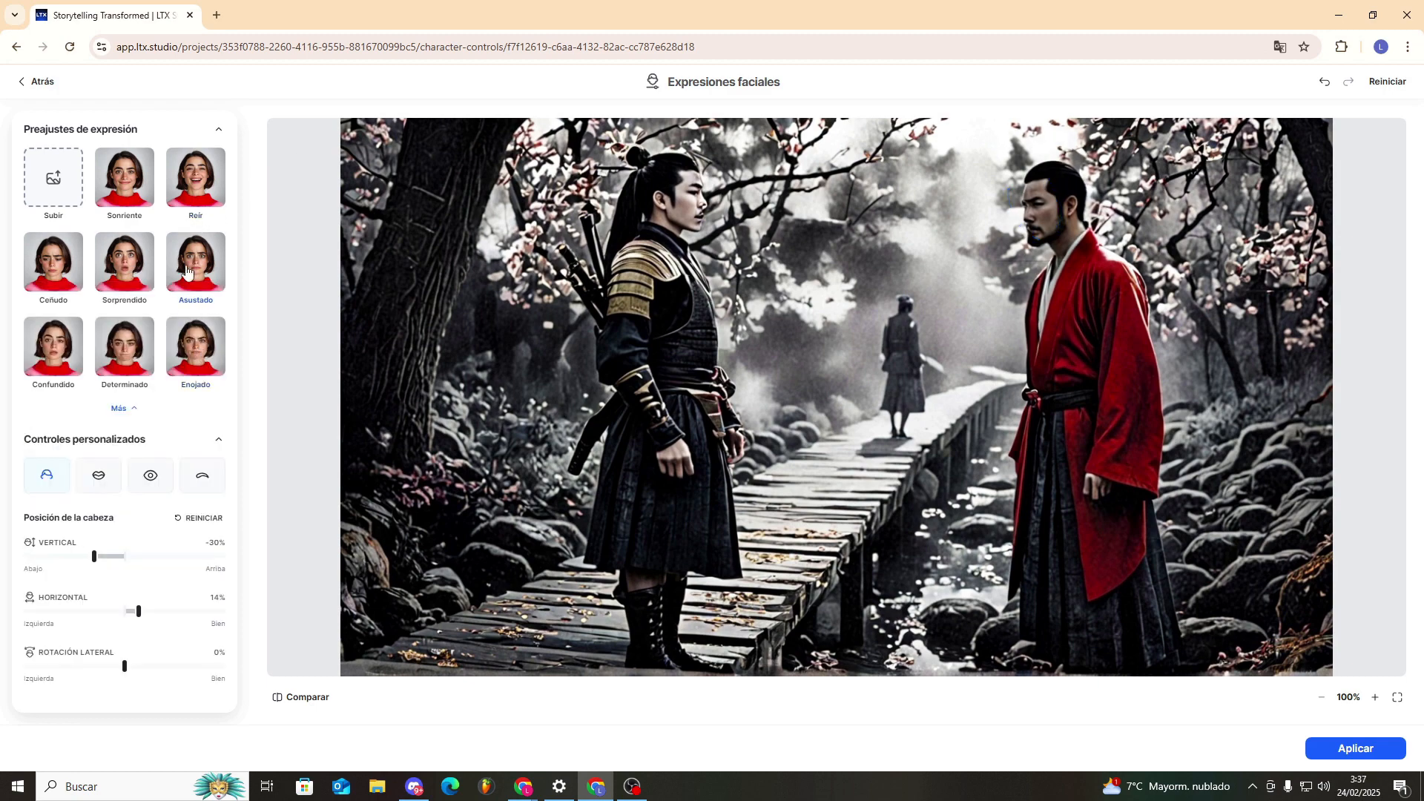
click(117, 360)
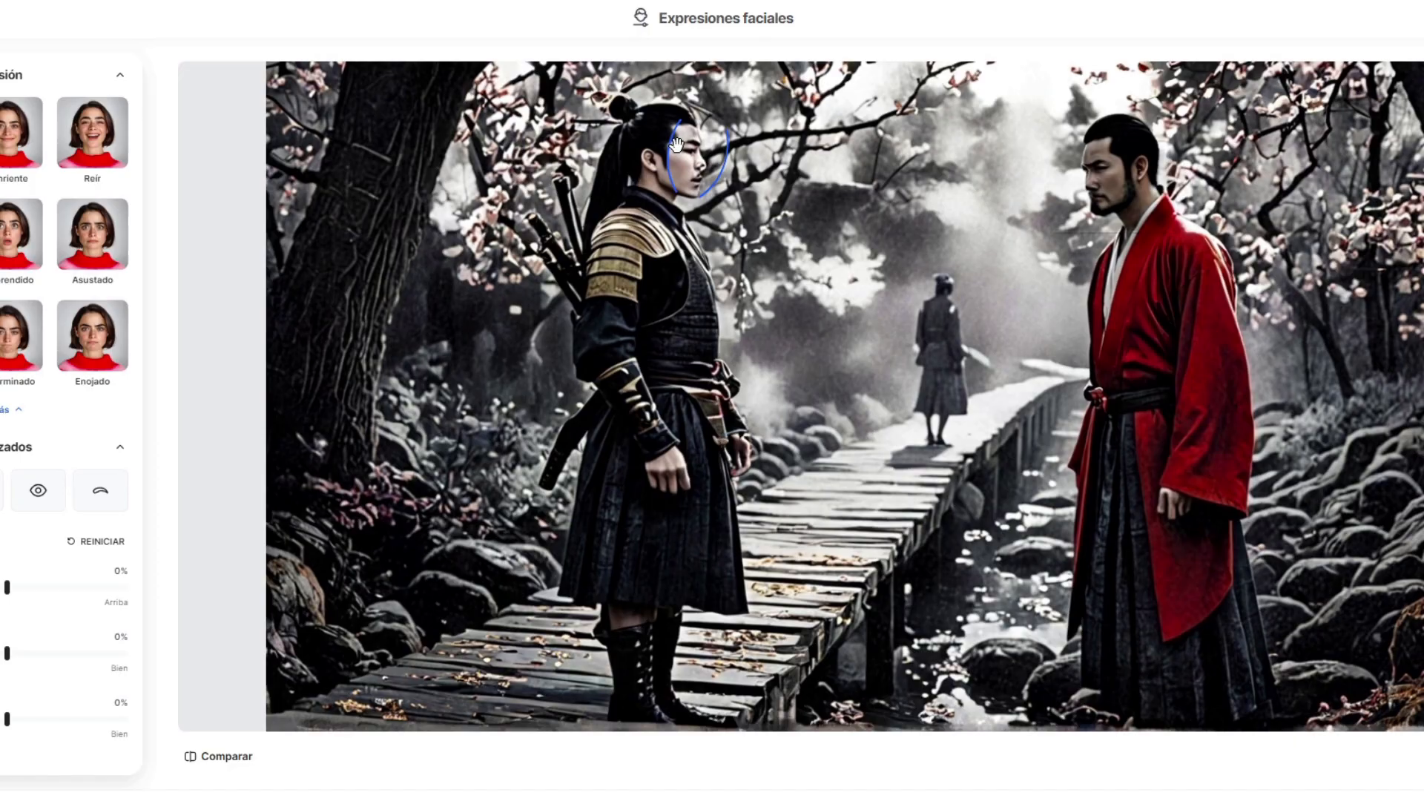
Try the Asustado preset on the armoured samurai, with the head position at vertical -9% and horizontal 0%
click(106, 256)
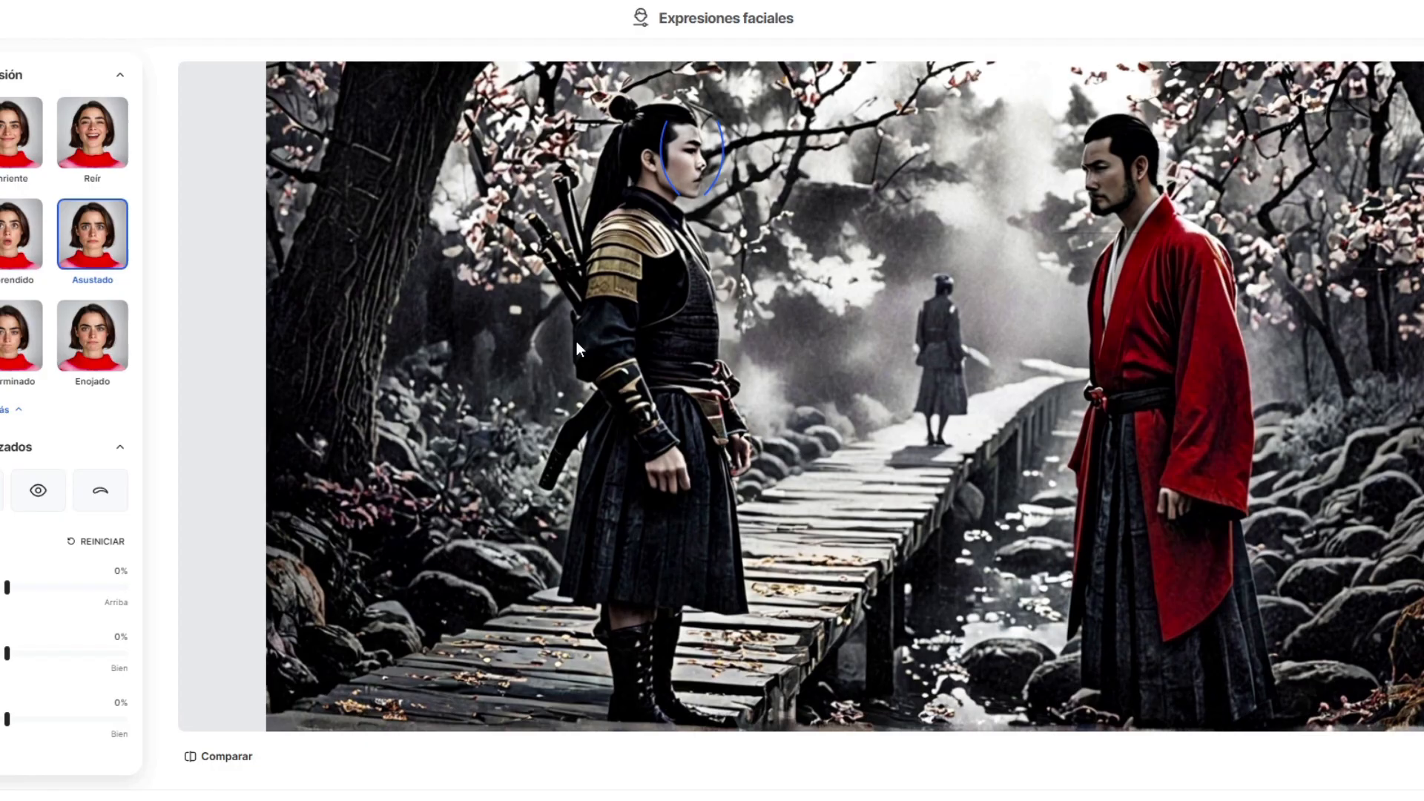
click(701, 160)
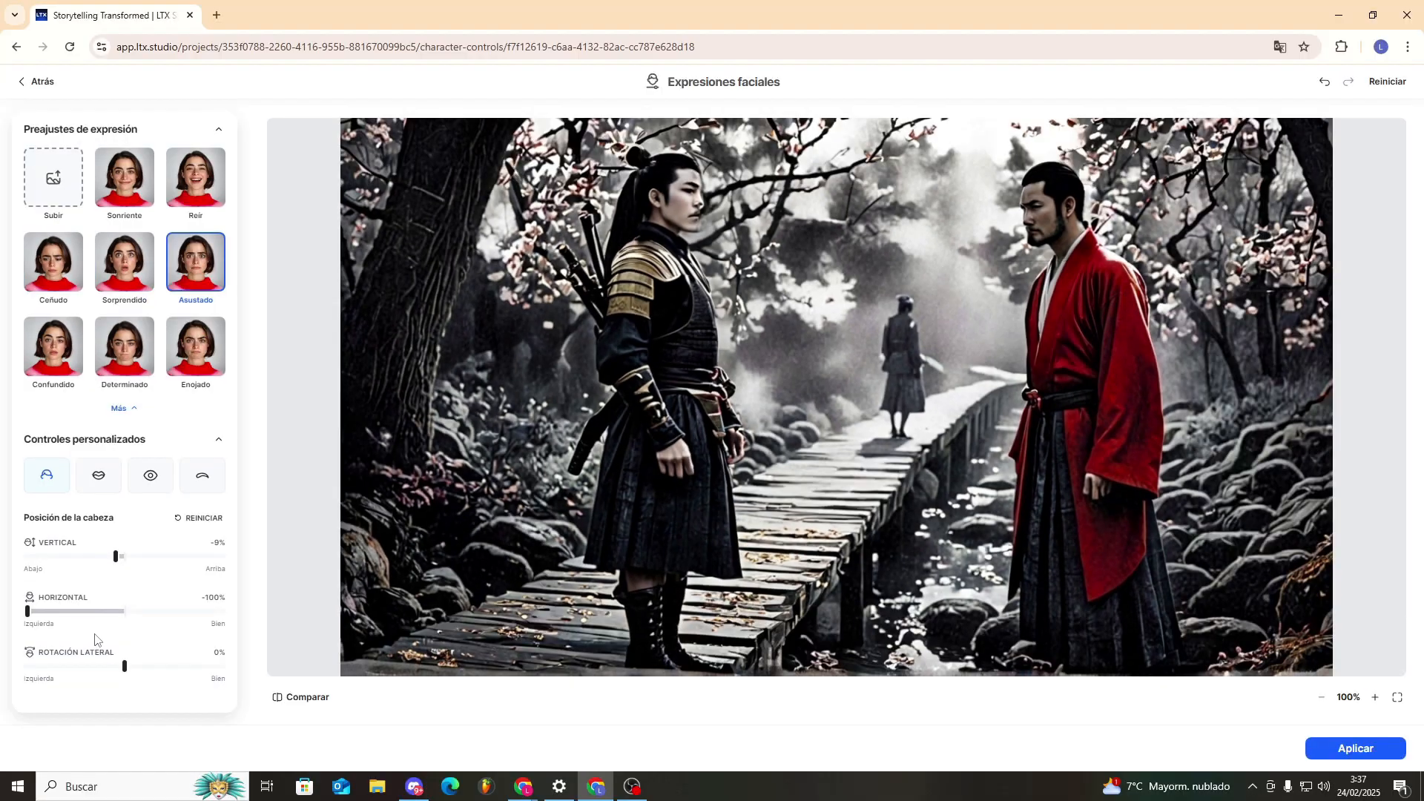
mouse_move(123, 610)
mouse_down()
mouse_move(30, 609)
mouse_move(123, 612)
mouse_up()
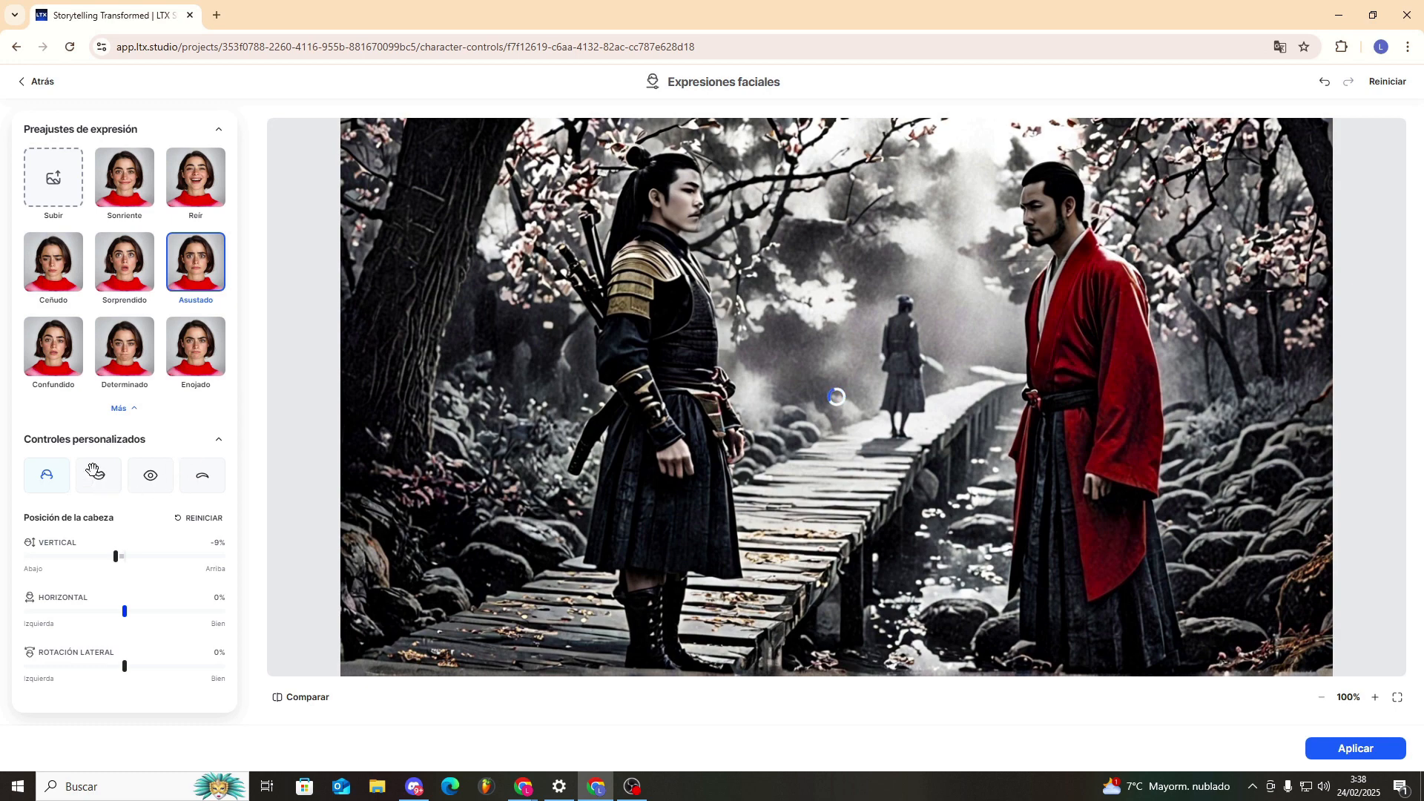
Check the armoured samurai's eye and mouth controls, and leave the facial expressions editor without saving the changes
click(150, 474)
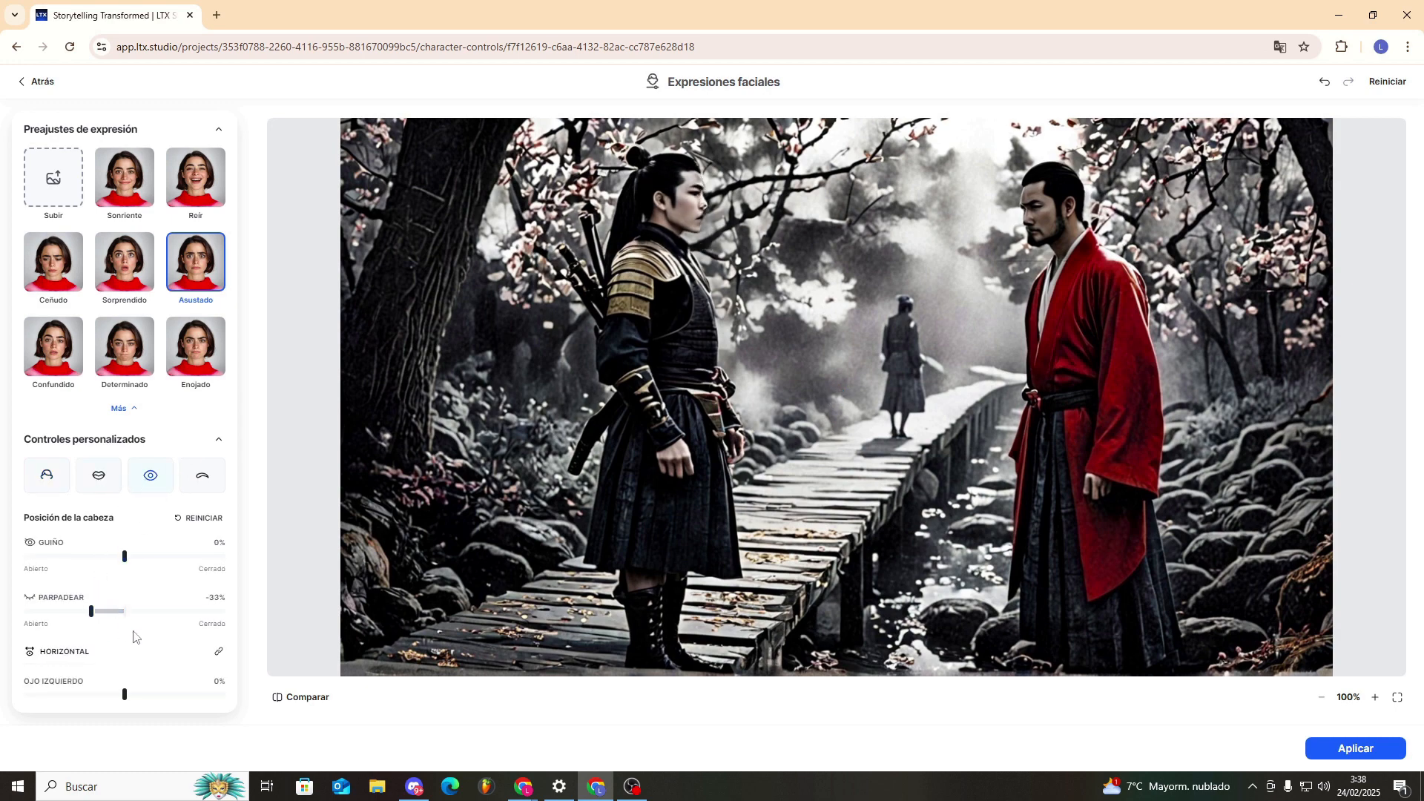
click(99, 479)
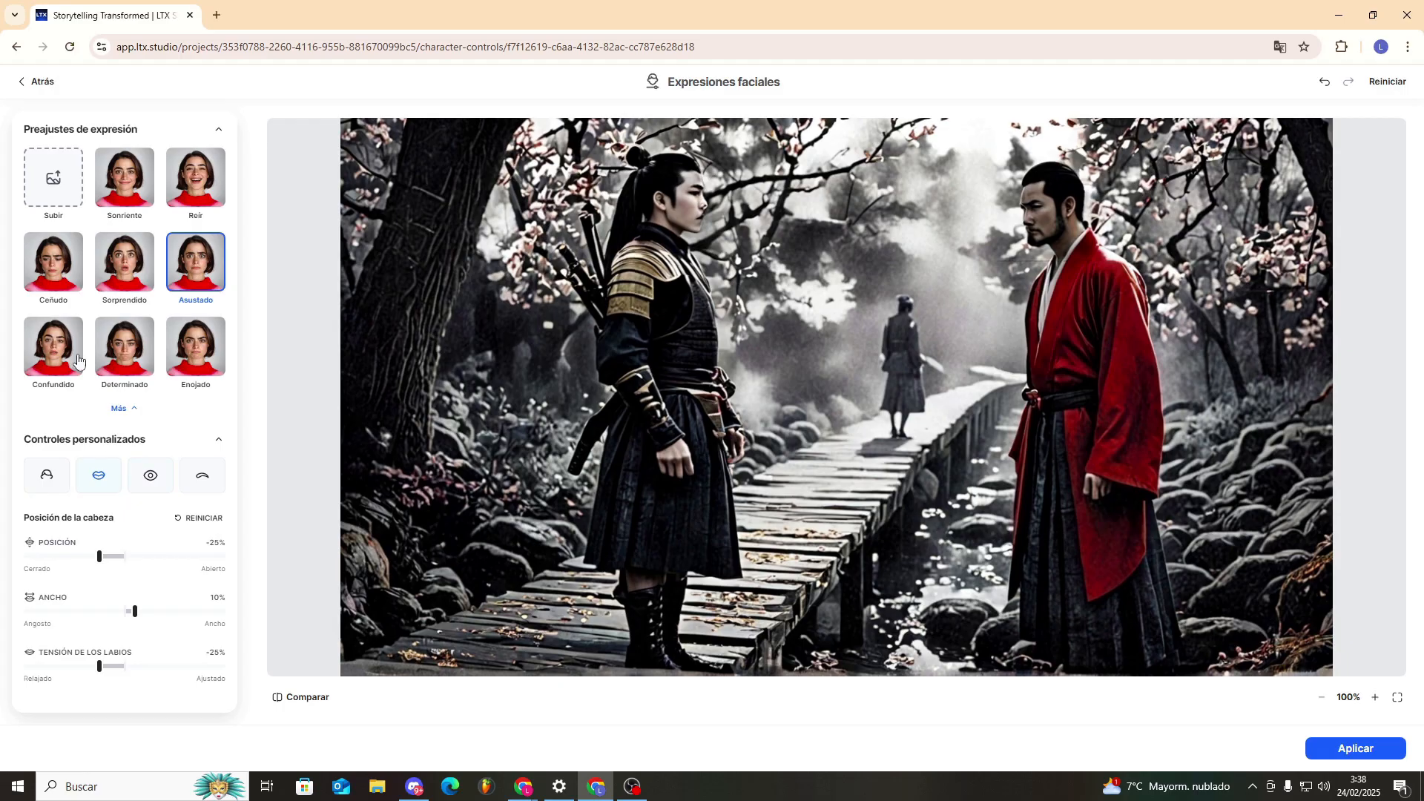
click(43, 82)
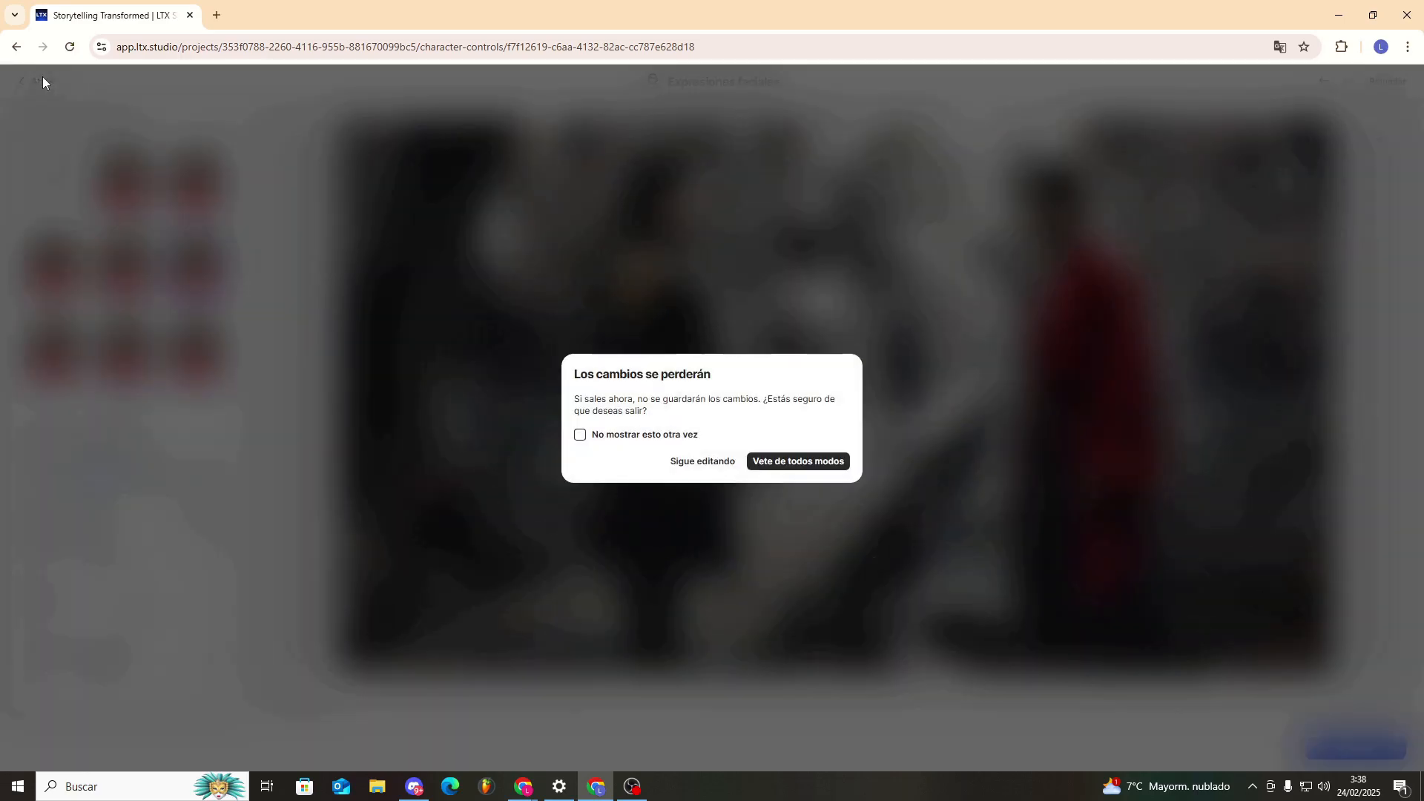
click(809, 461)
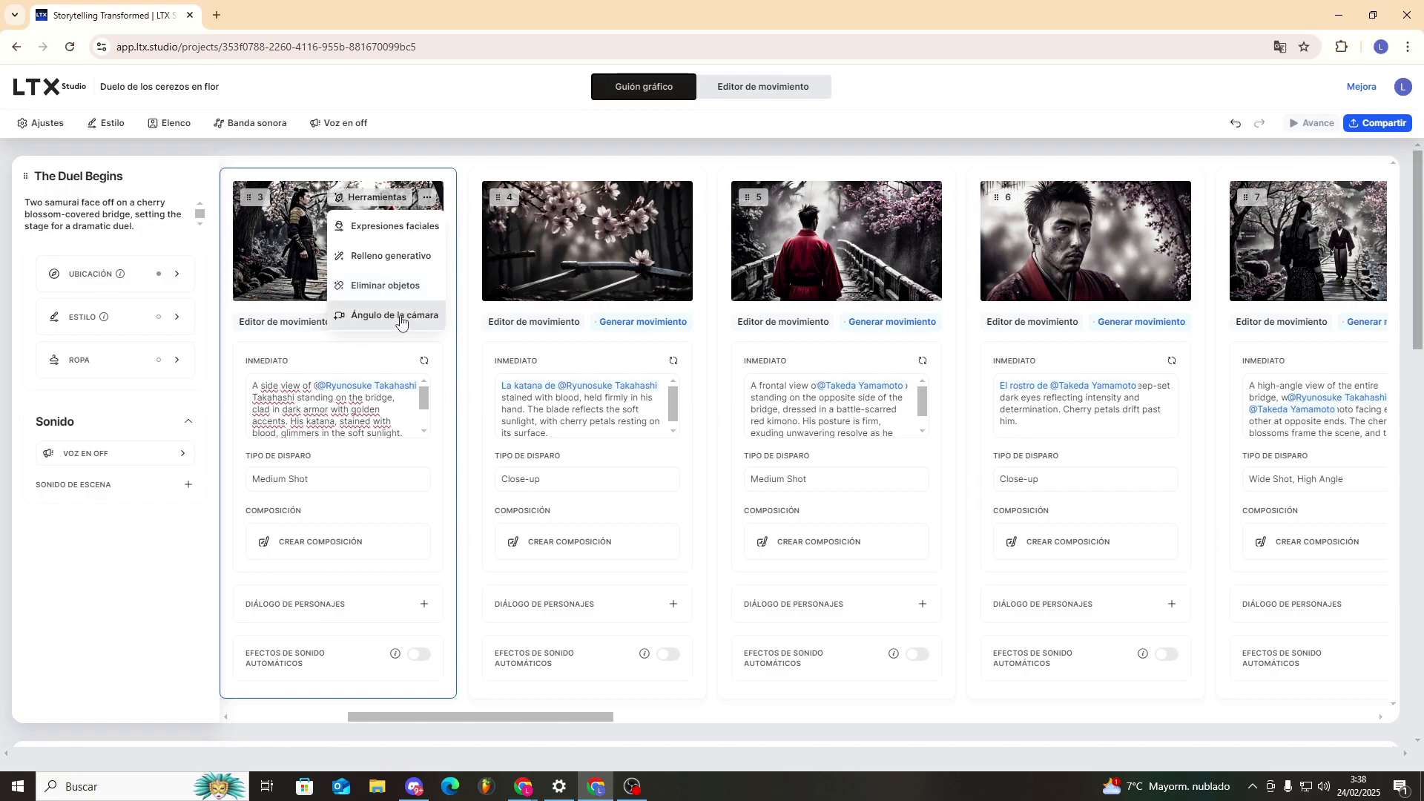
Open the project's sharing and export options, view and close the collaborator invitation, and look at the following scene
click(1377, 123)
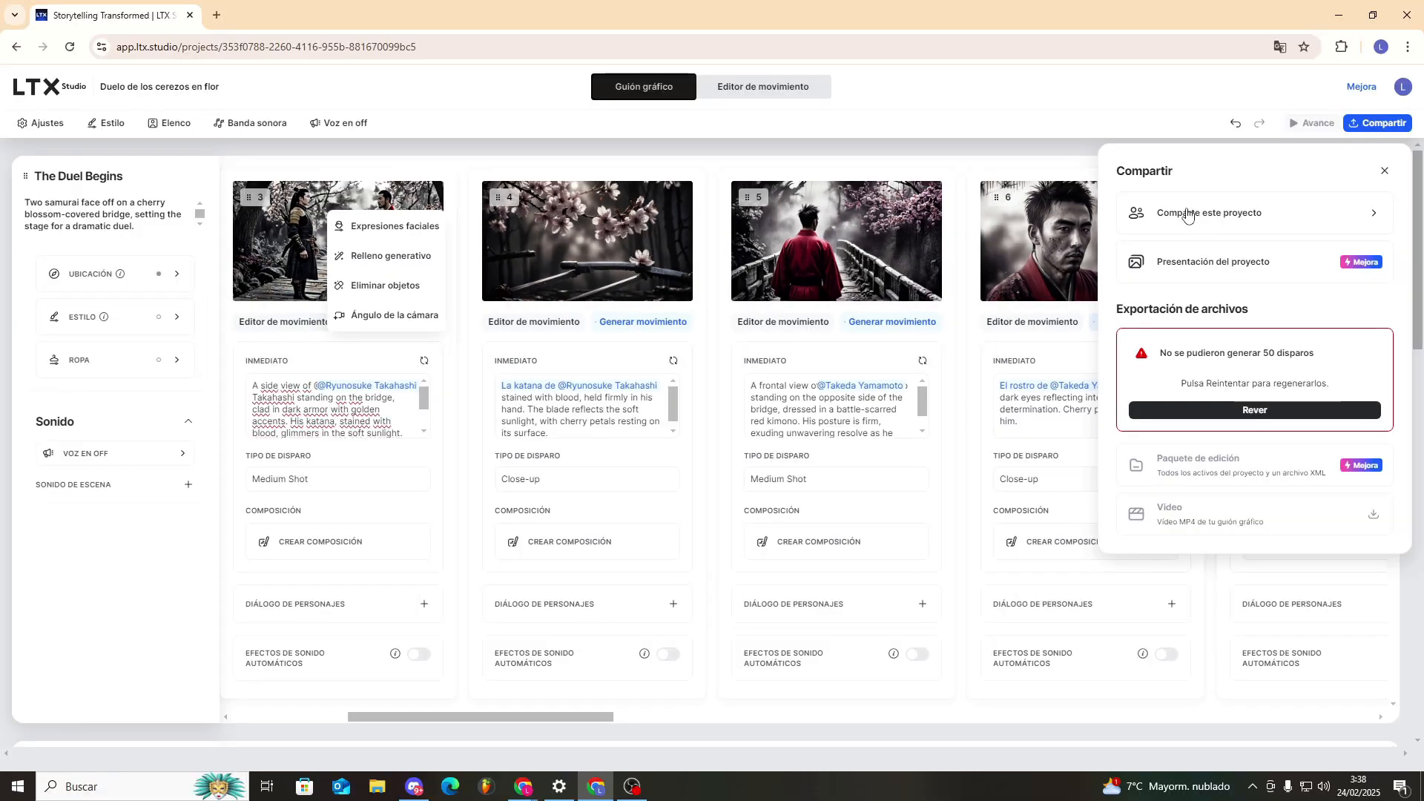
click(1380, 178)
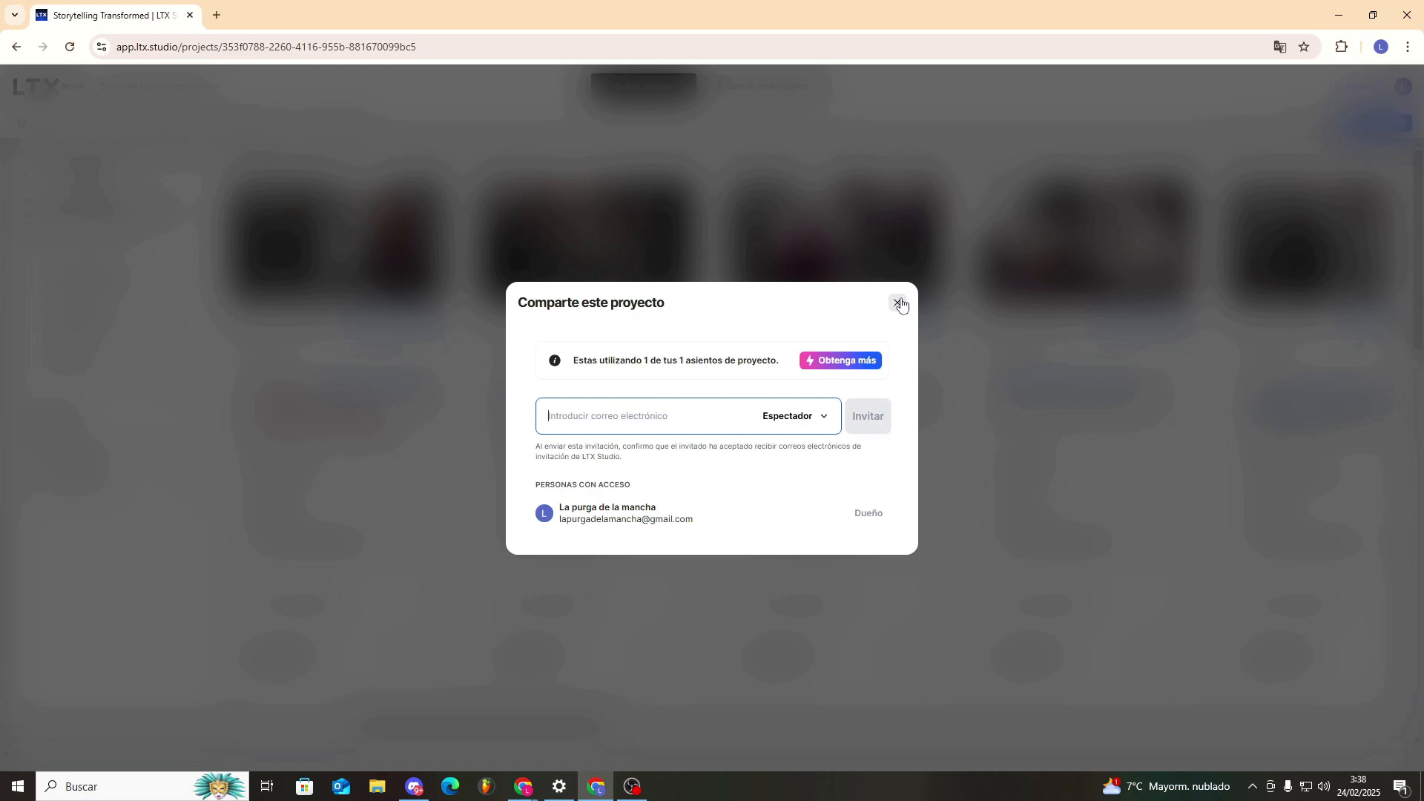
click(899, 303)
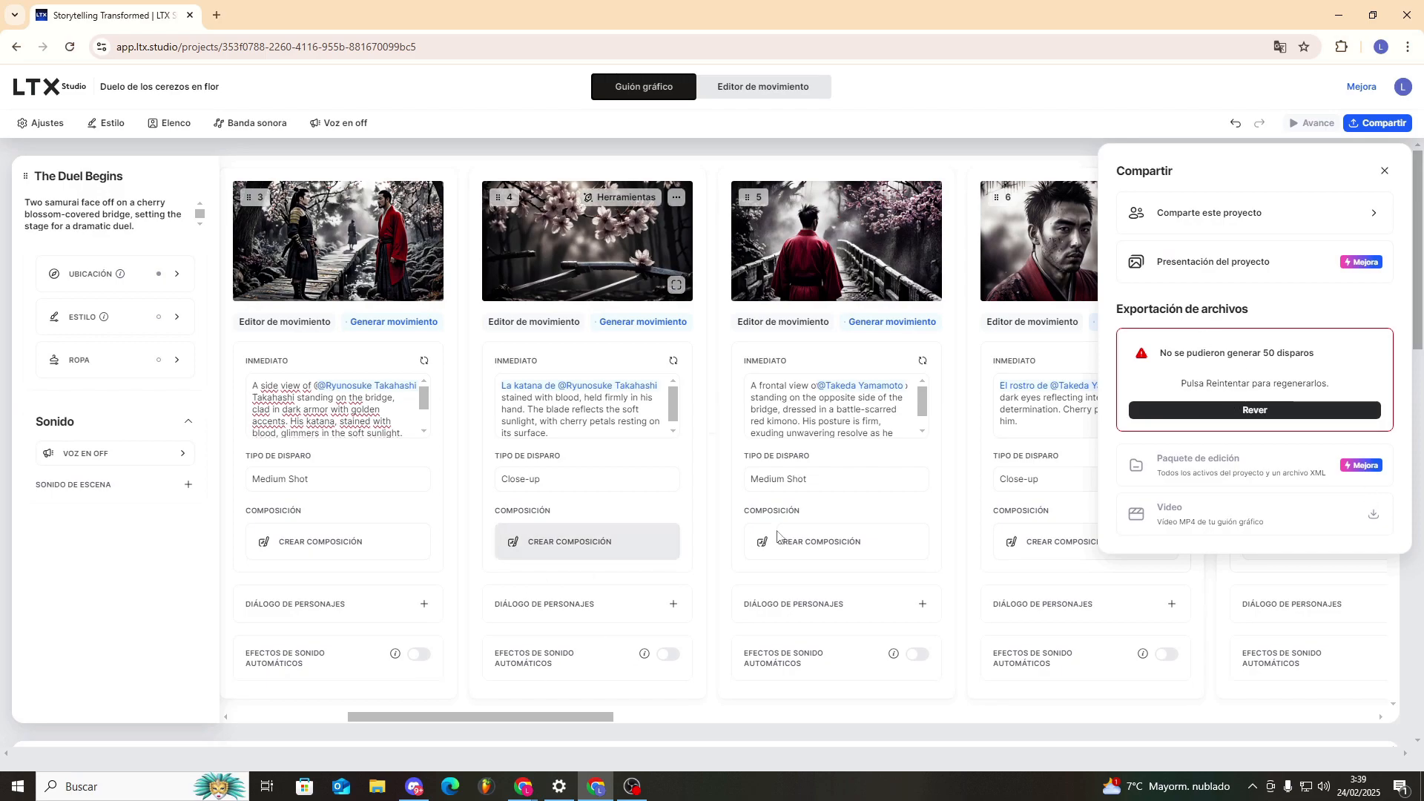
scroll(777, 535, down, 4)
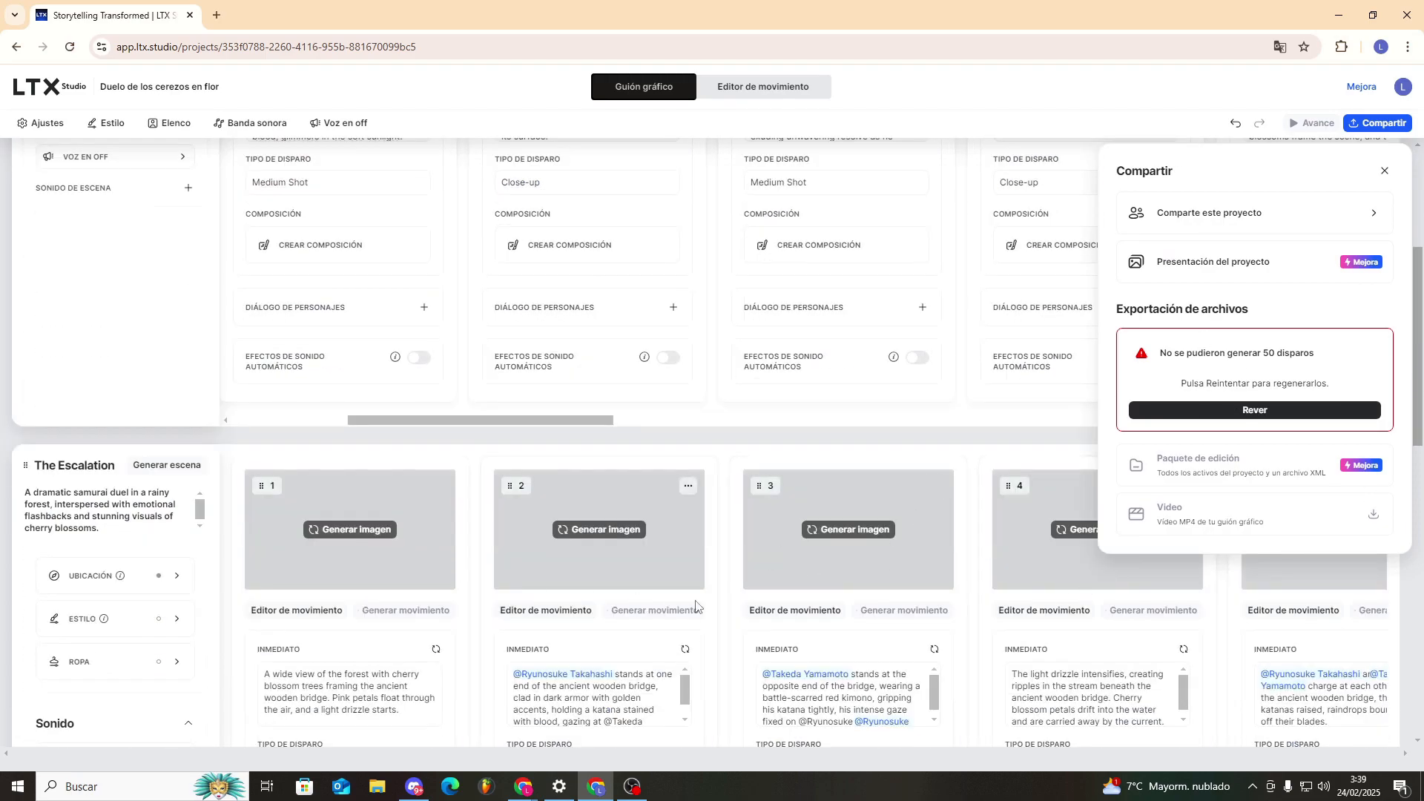
Close the project's sharing options and look over the storyboard shots of the scene before The Escalation
scroll(696, 606, up, 4)
click(878, 165)
scroll(429, 639, down, 3)
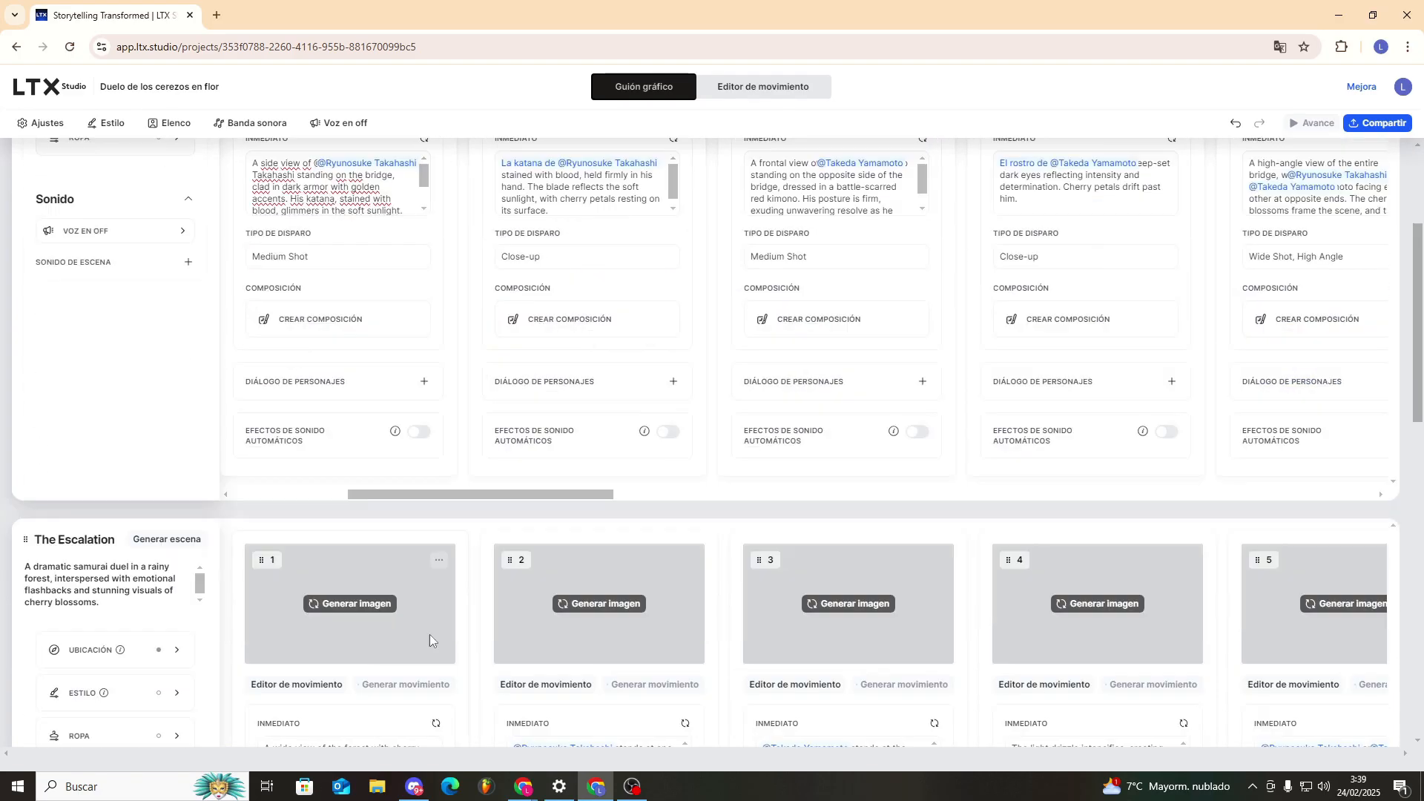
scroll(666, 598, up, 3)
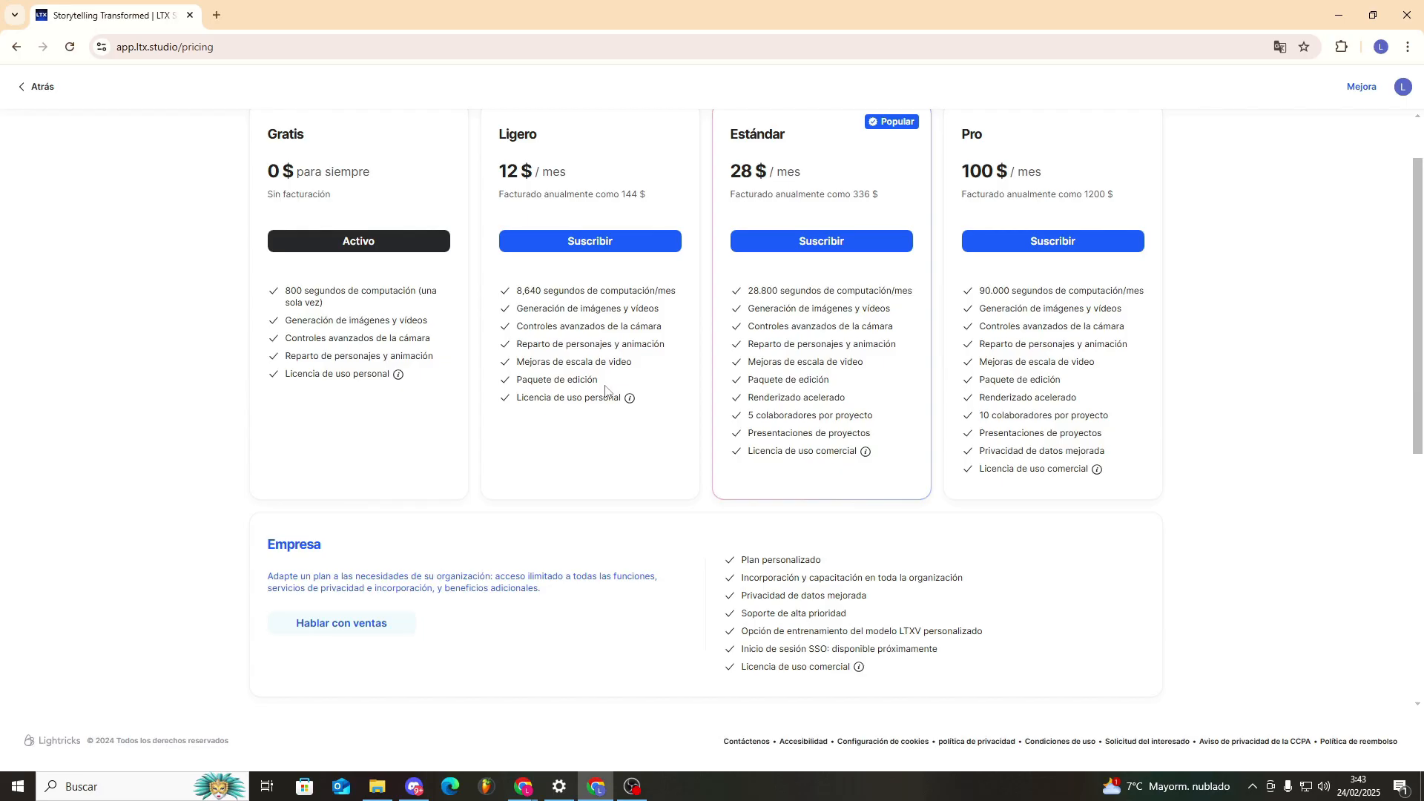
On the pricing page, highlight and review the commercial-use licence included in the Estándar plan
scroll(605, 391, up, 1)
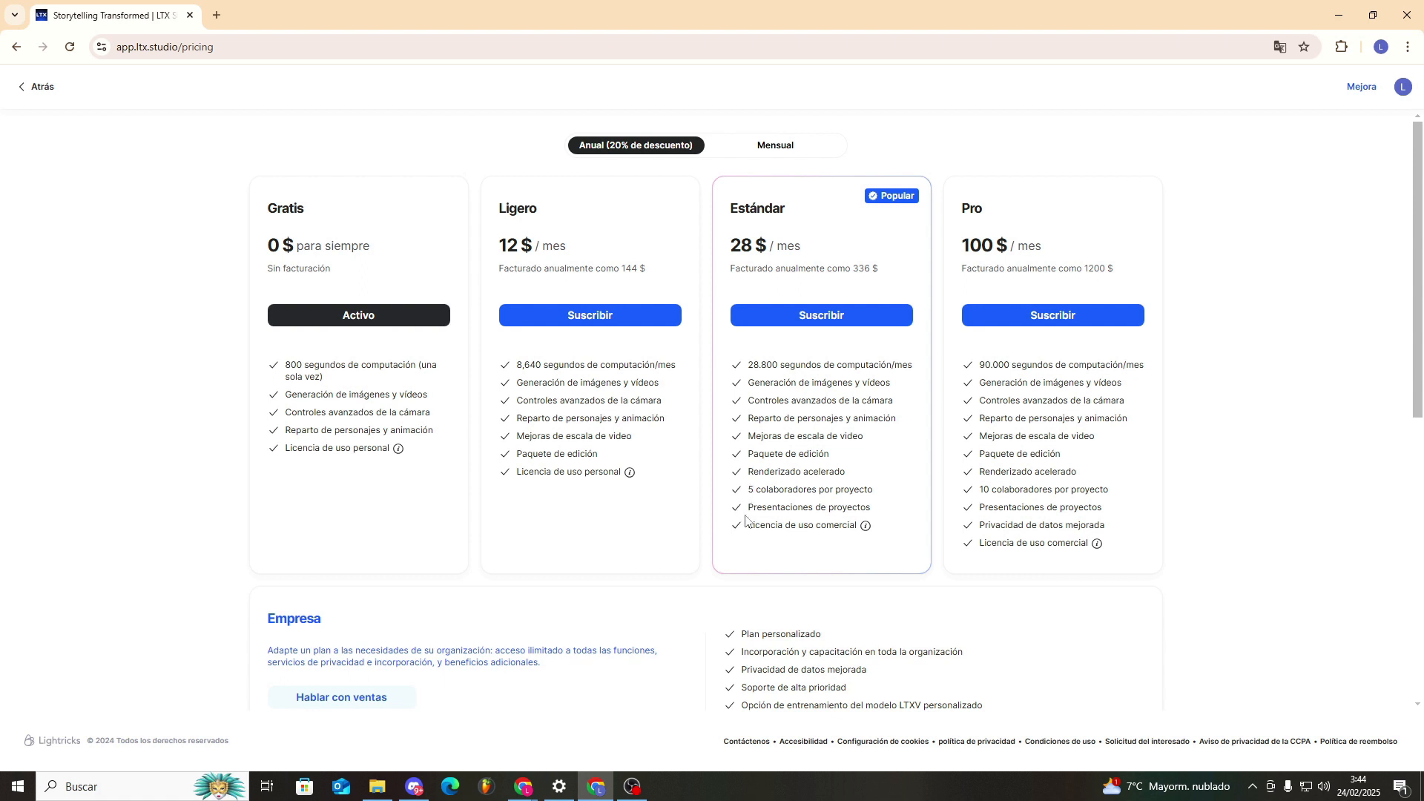
drag(749, 525, 860, 526)
click(863, 525)
click(752, 524)
click(860, 526)
Review the Pro plan, highlighting its monthly computing seconds, number of collaborators per project and improved data privacy
drag(998, 214, 965, 210)
click(966, 201)
scroll(994, 291, down, 1)
drag(981, 292, 1155, 295)
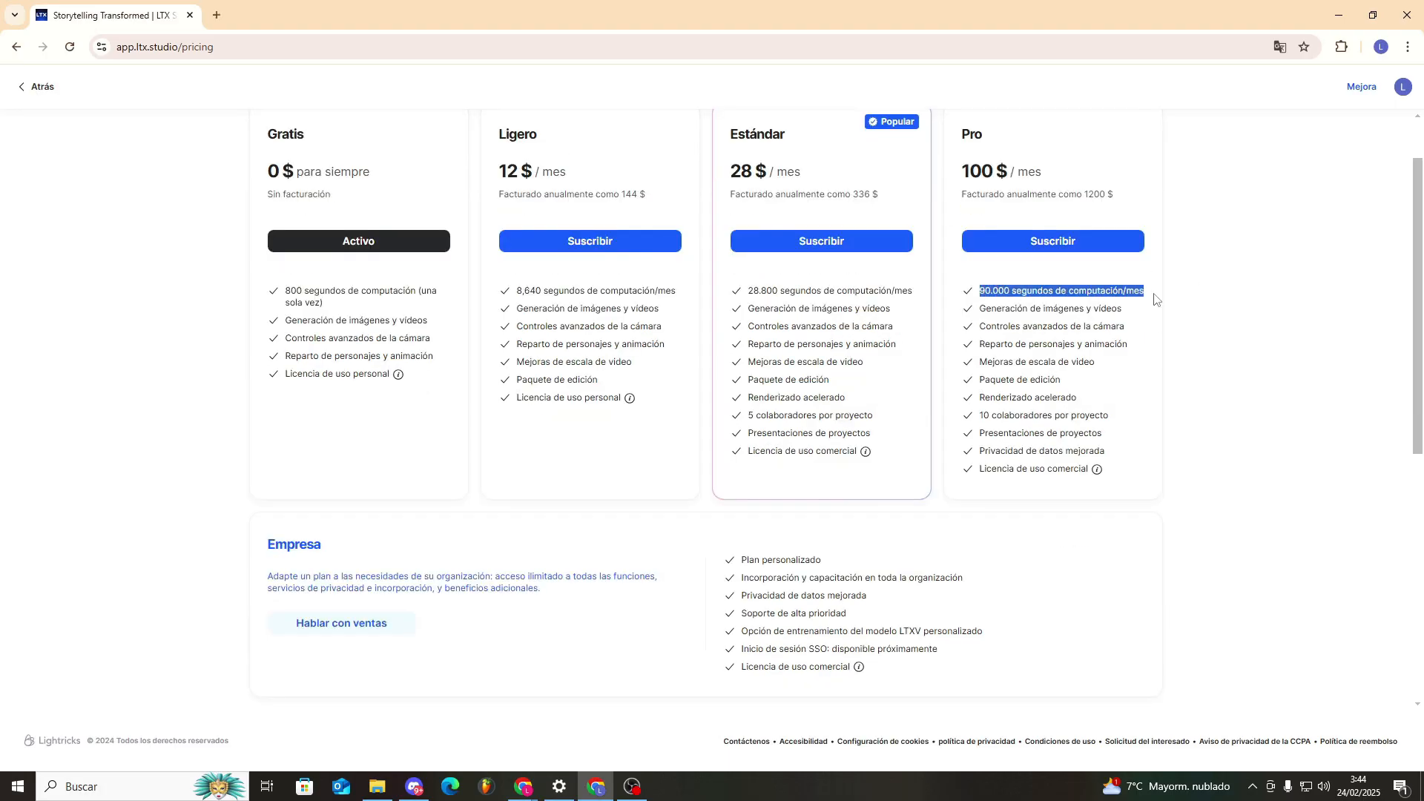
click(1157, 296)
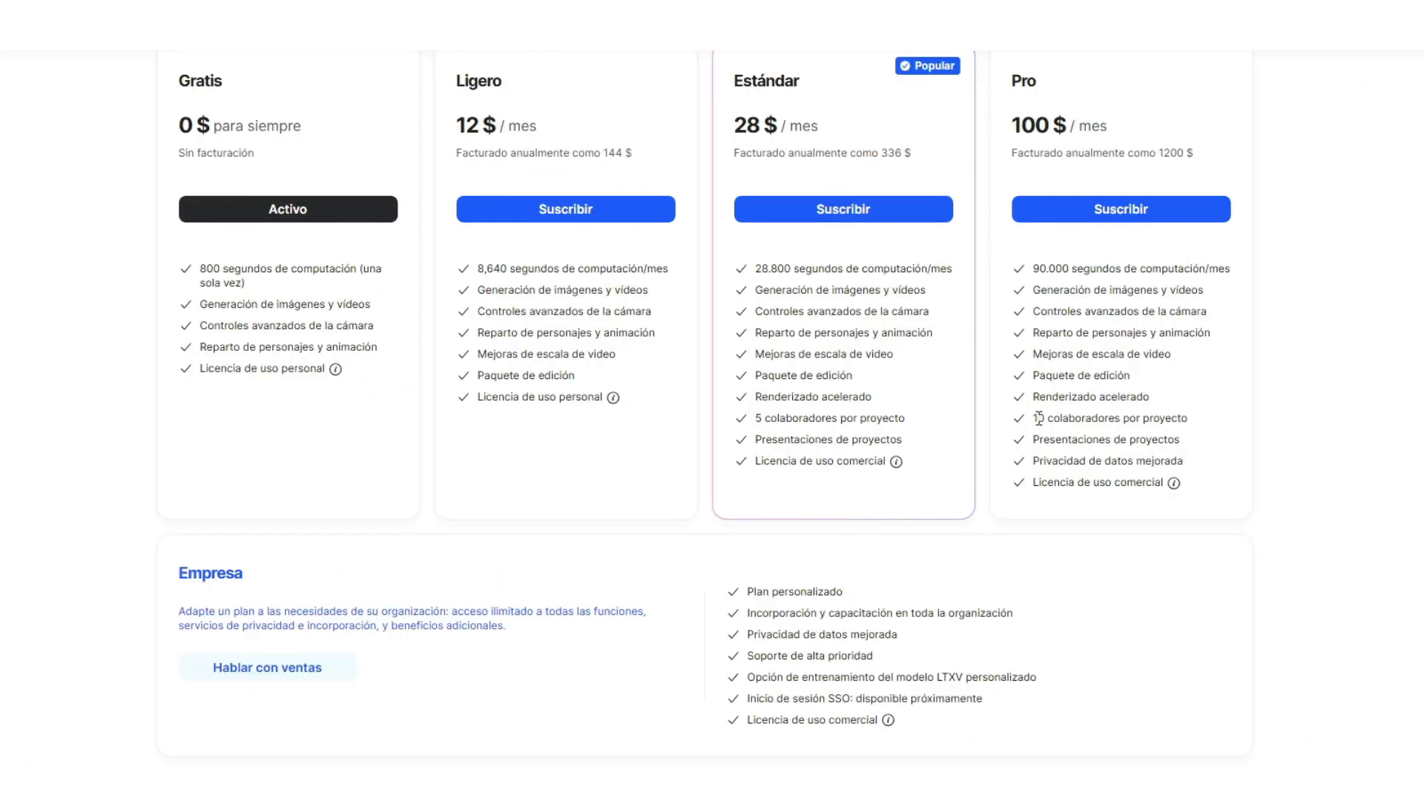
drag(1035, 418, 1051, 420)
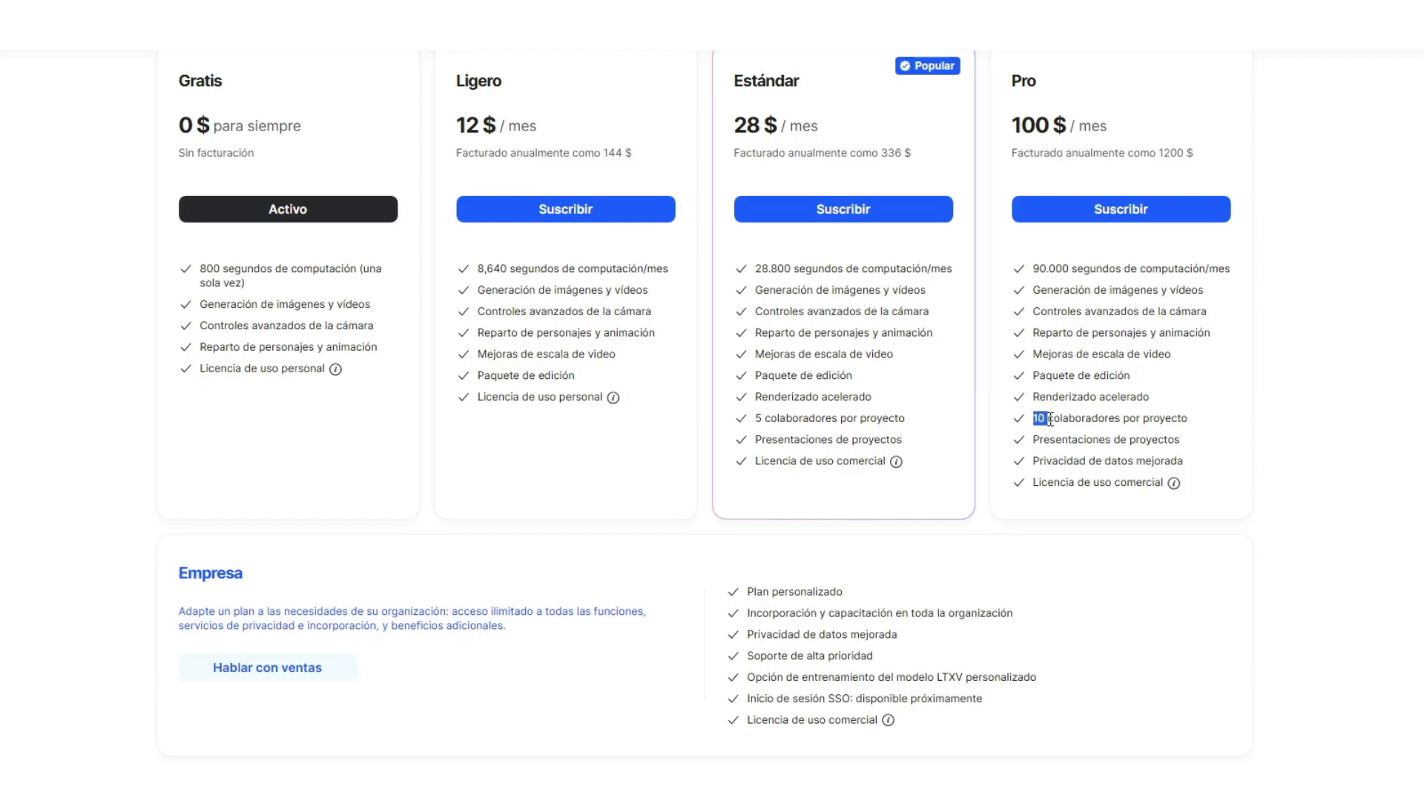
click(1218, 415)
drag(1197, 462, 985, 452)
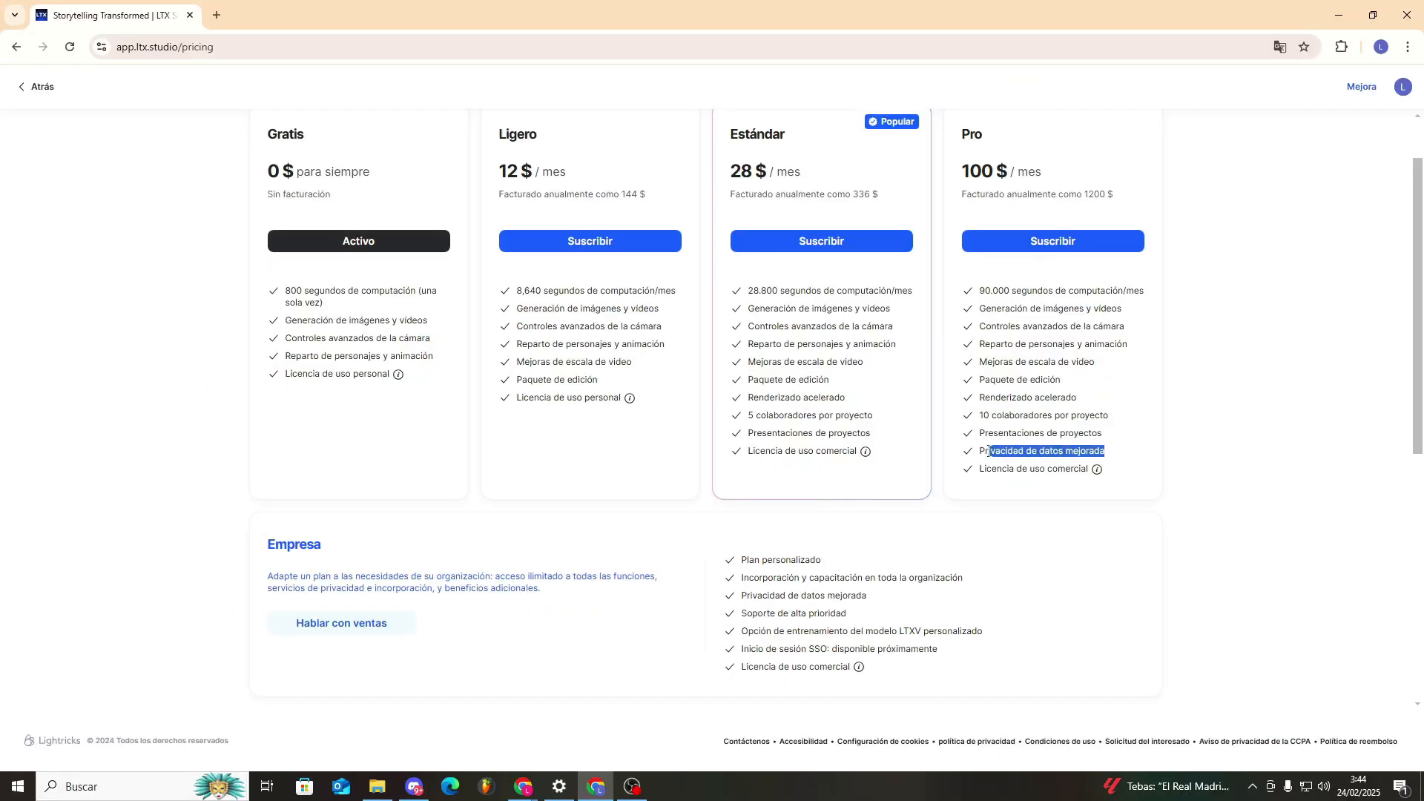
click(1109, 422)
Examine the Empresa plan's list of included features and compare it with the other subscription plans
scroll(1188, 417, up, 1)
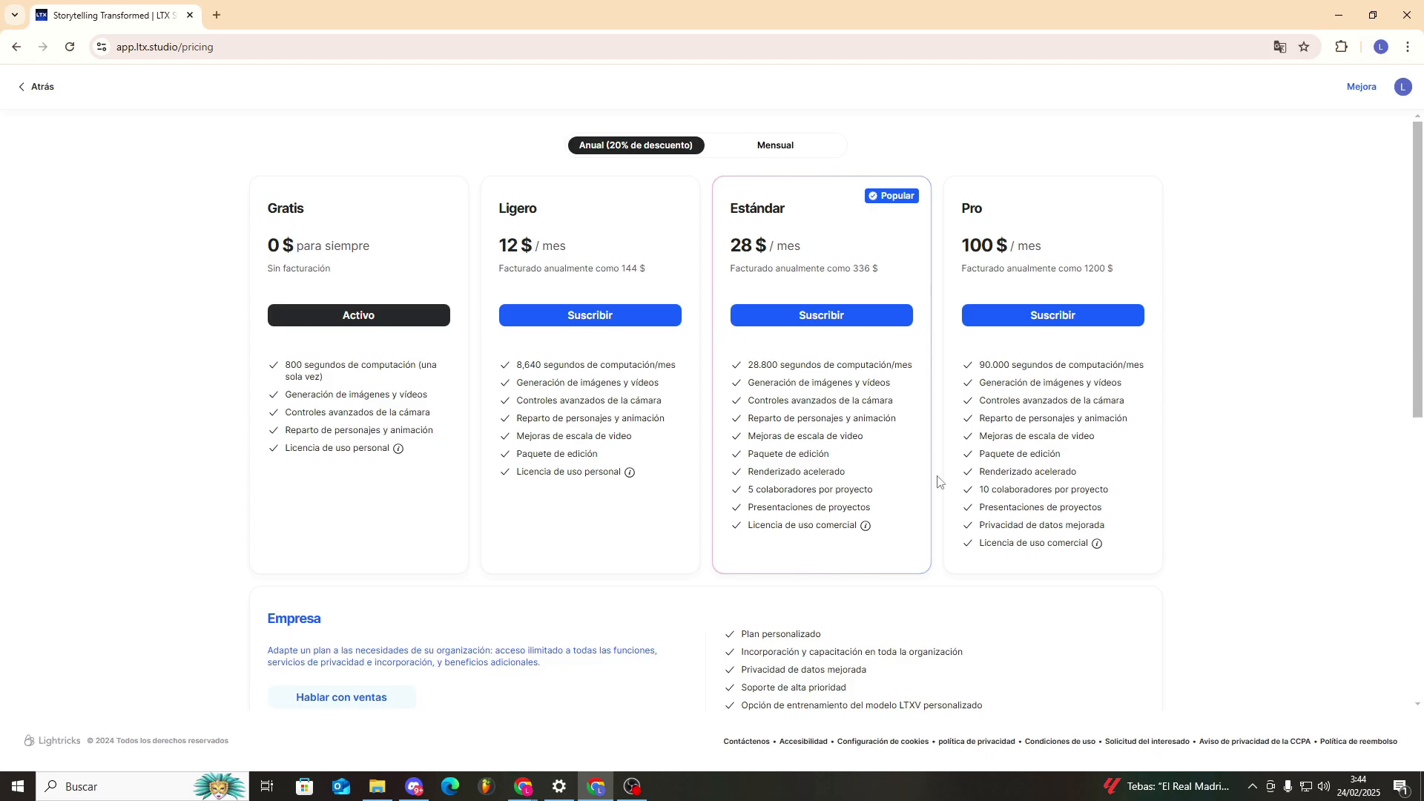
scroll(964, 527, down, 5)
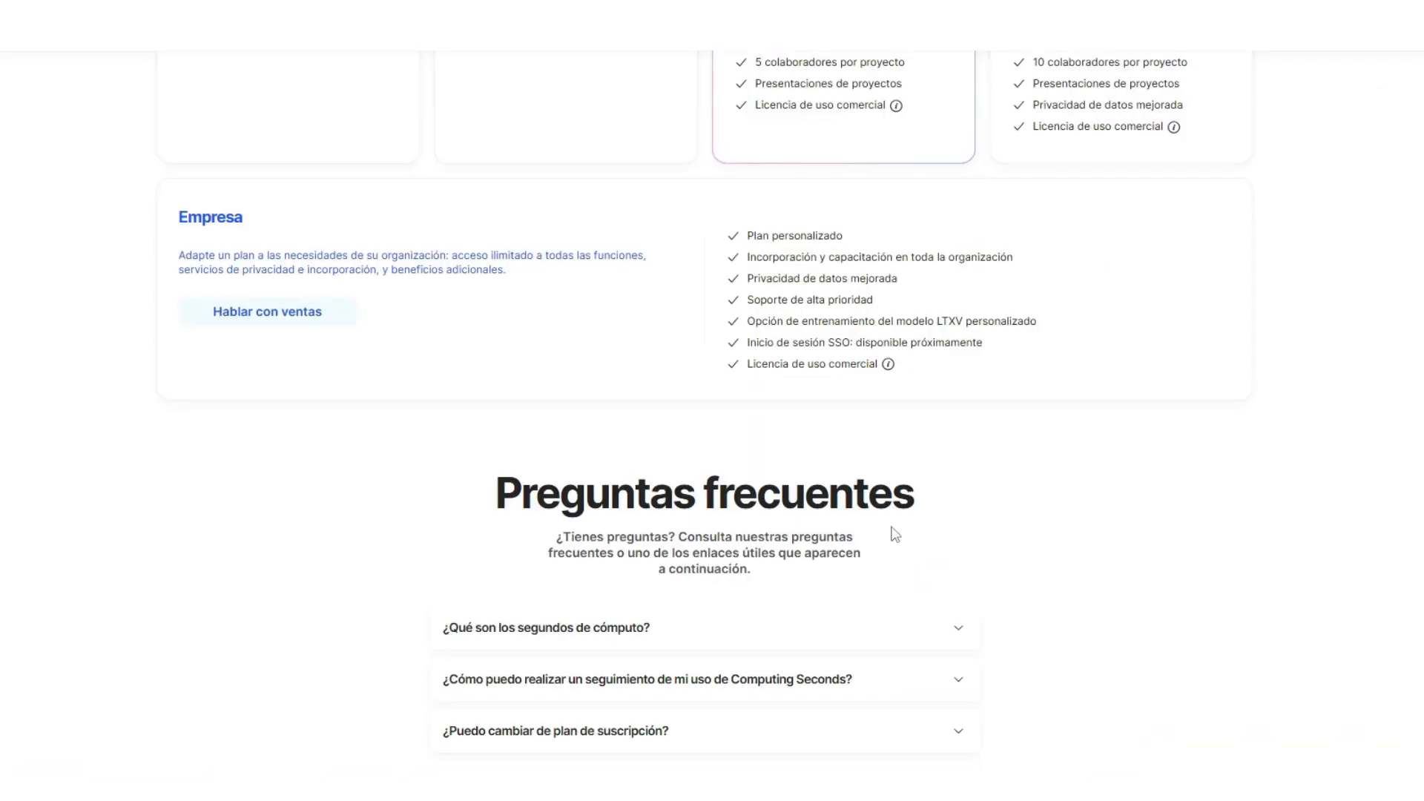
drag(920, 376, 735, 265)
click(1032, 332)
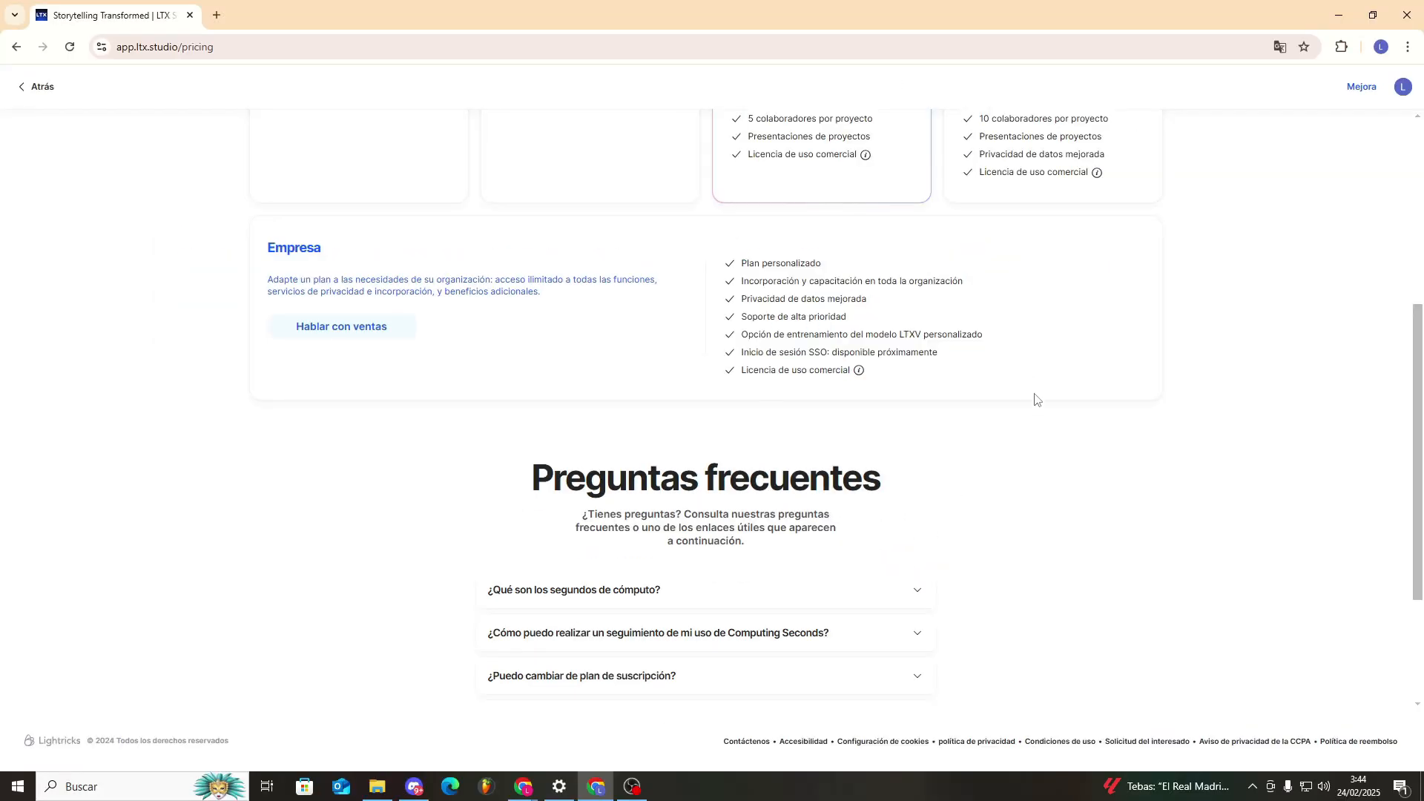
scroll(1038, 416, up, 4)
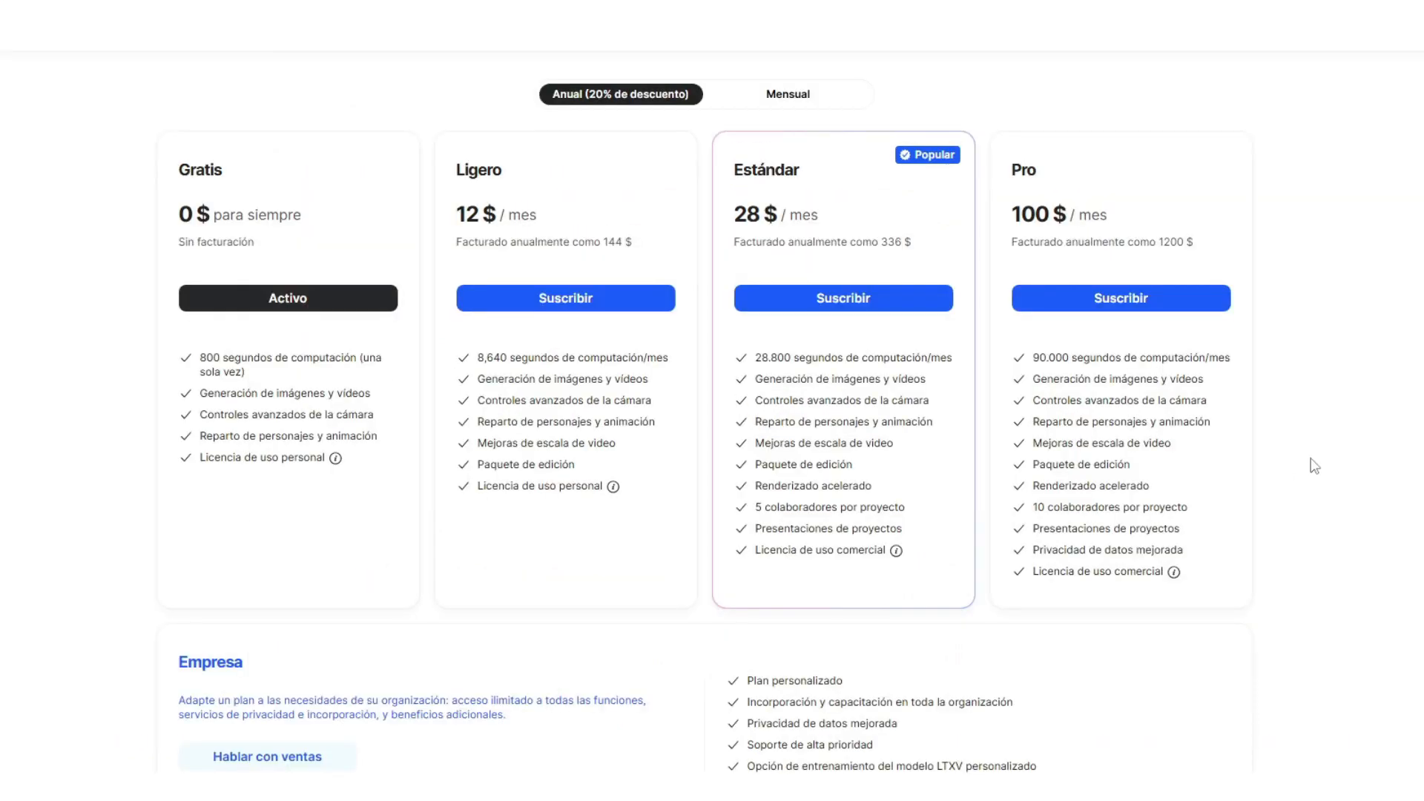
scroll(1314, 466, down, 4)
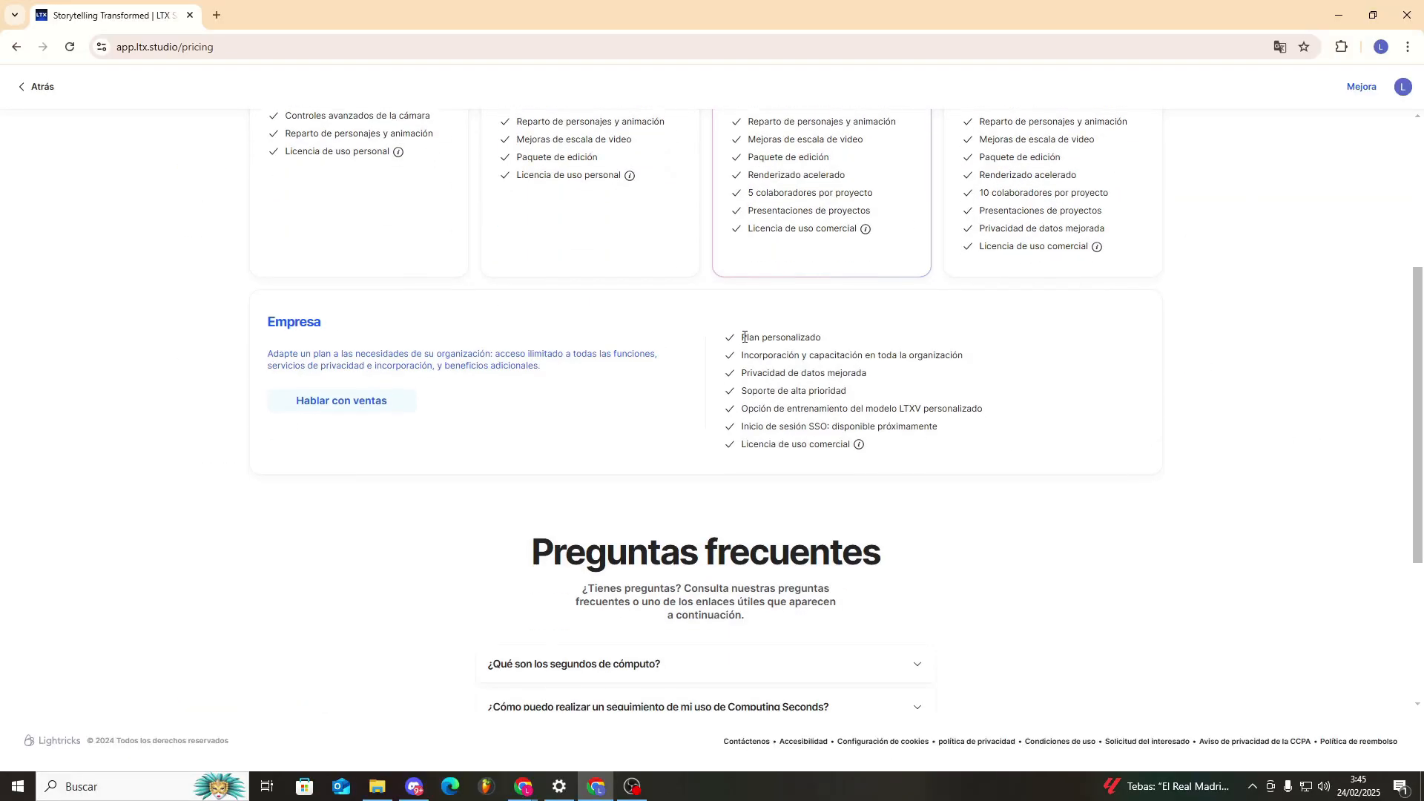